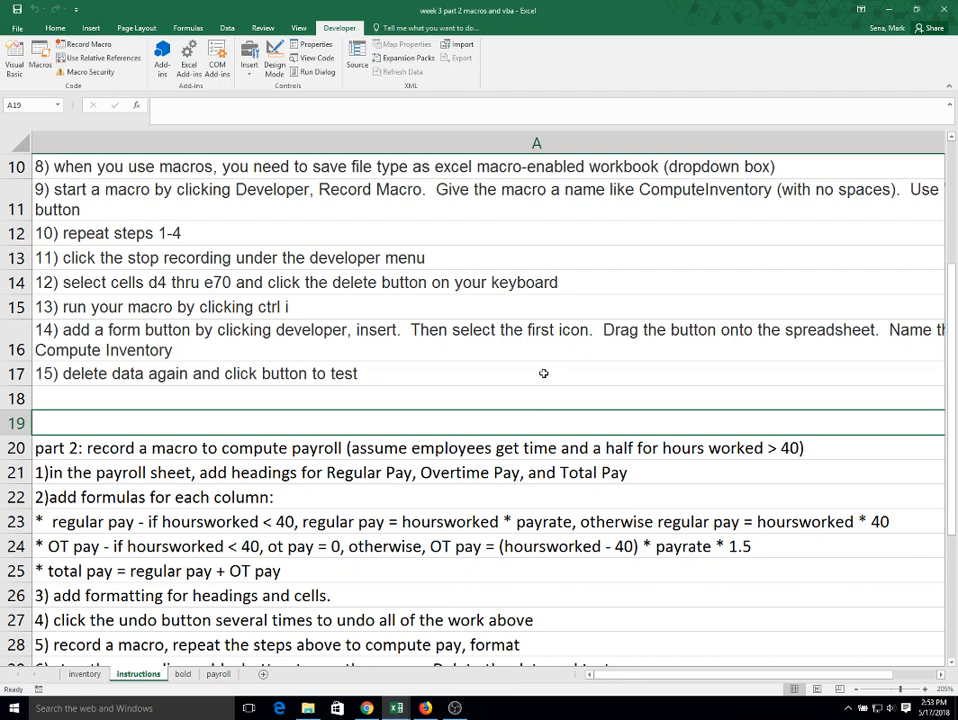
Review the form button instruction, and check the list of macros available on the inventory sheet
click(267, 339)
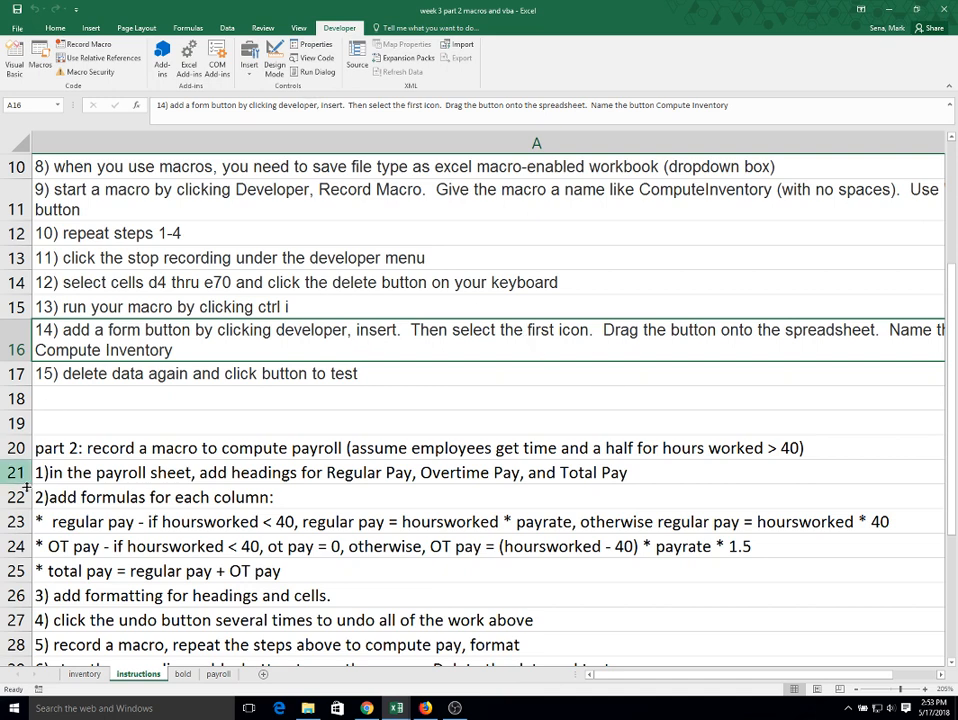
click(85, 675)
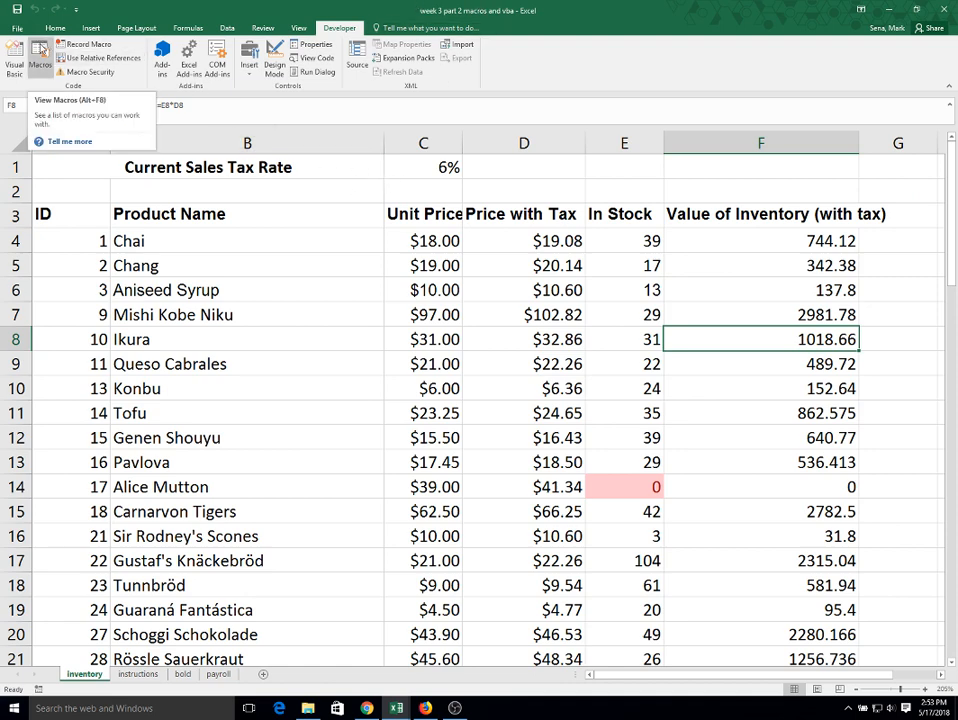
click(41, 50)
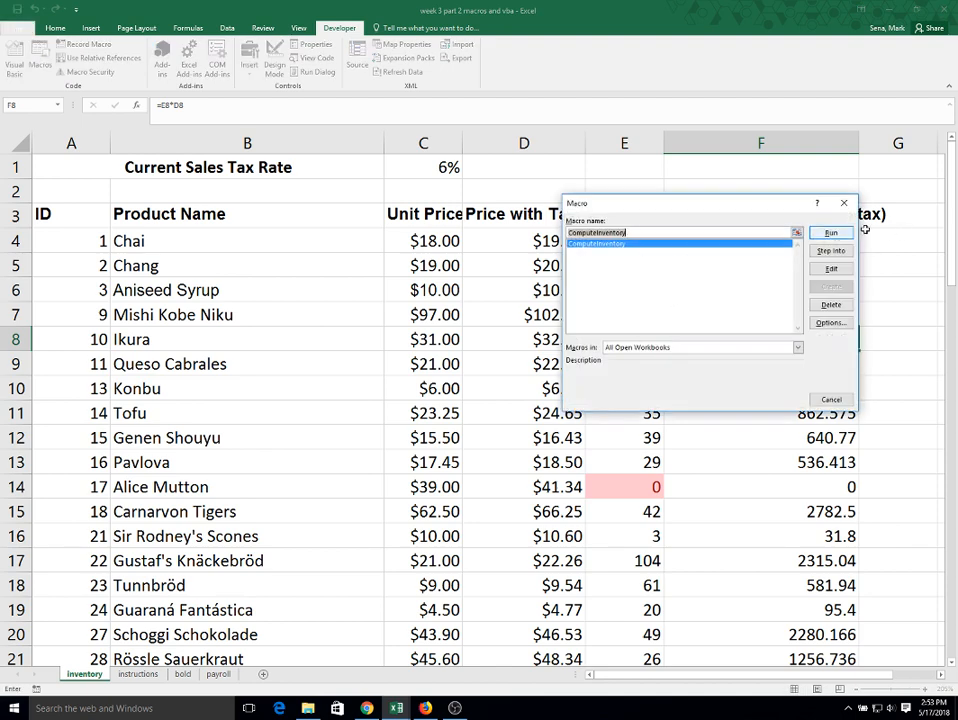
click(820, 400)
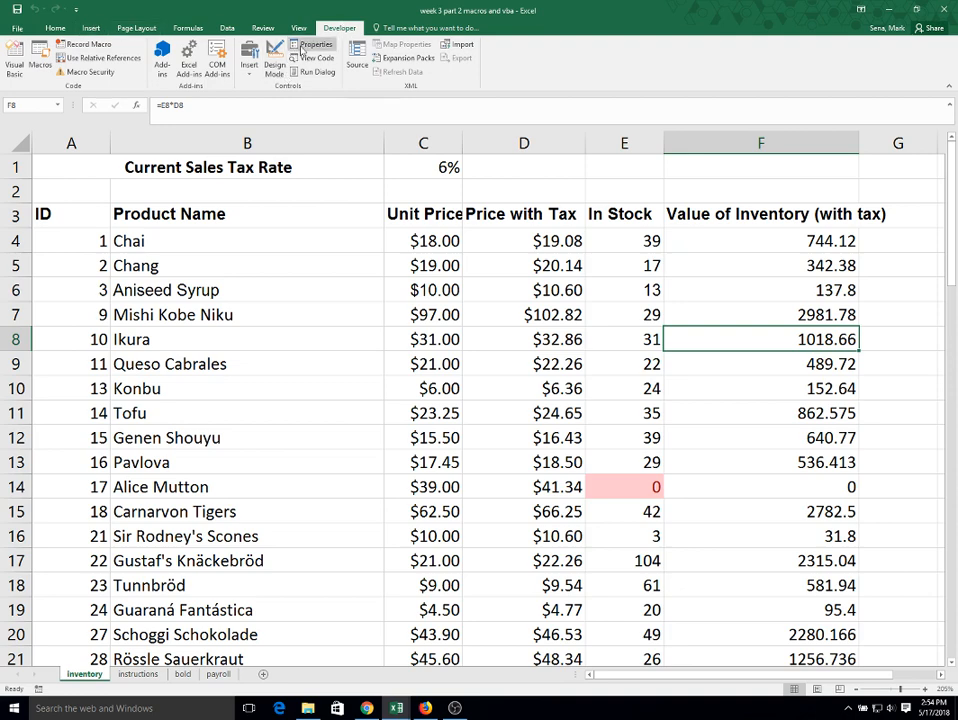
Add a form control button over cells F1:F2 of the inventory sheet and assign the ComputeInventory macro to it
click(249, 66)
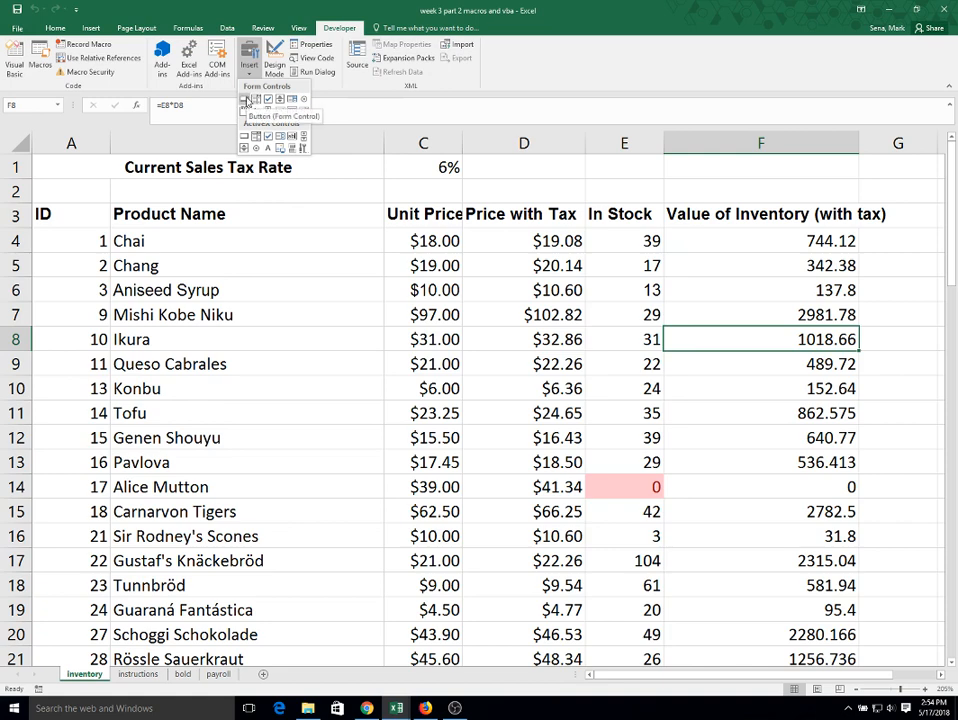
click(245, 100)
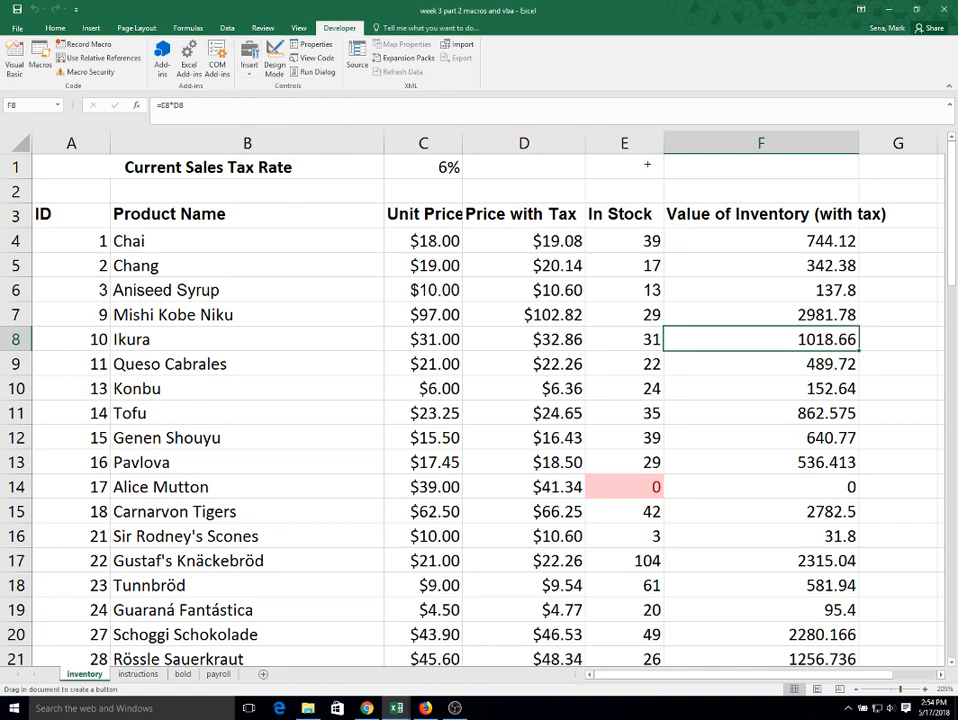
drag(675, 162, 859, 201)
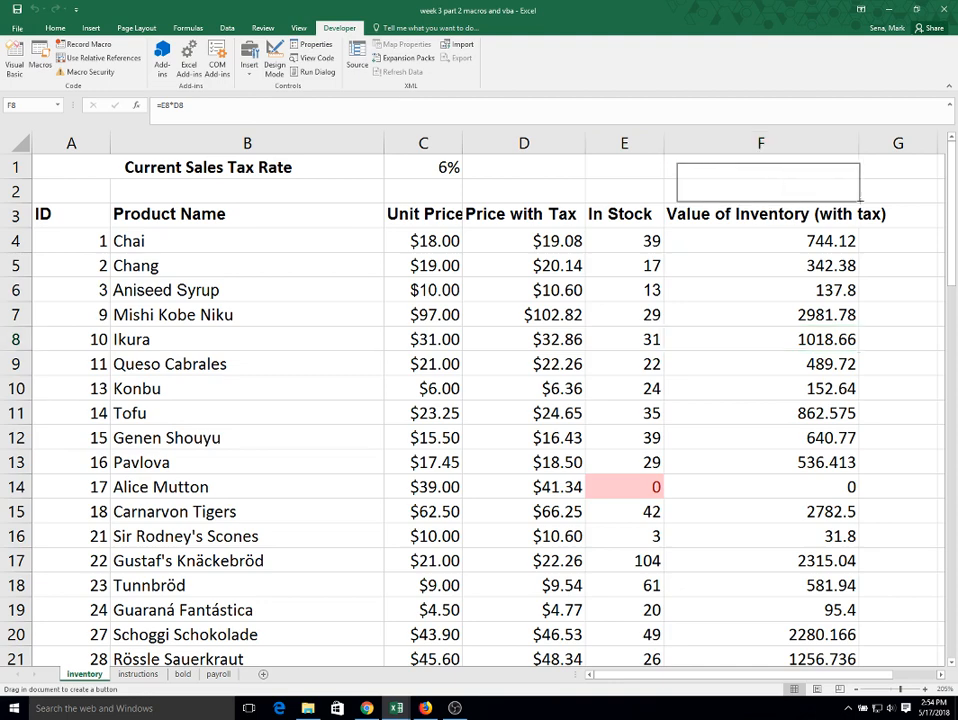
drag(860, 201, 861, 203)
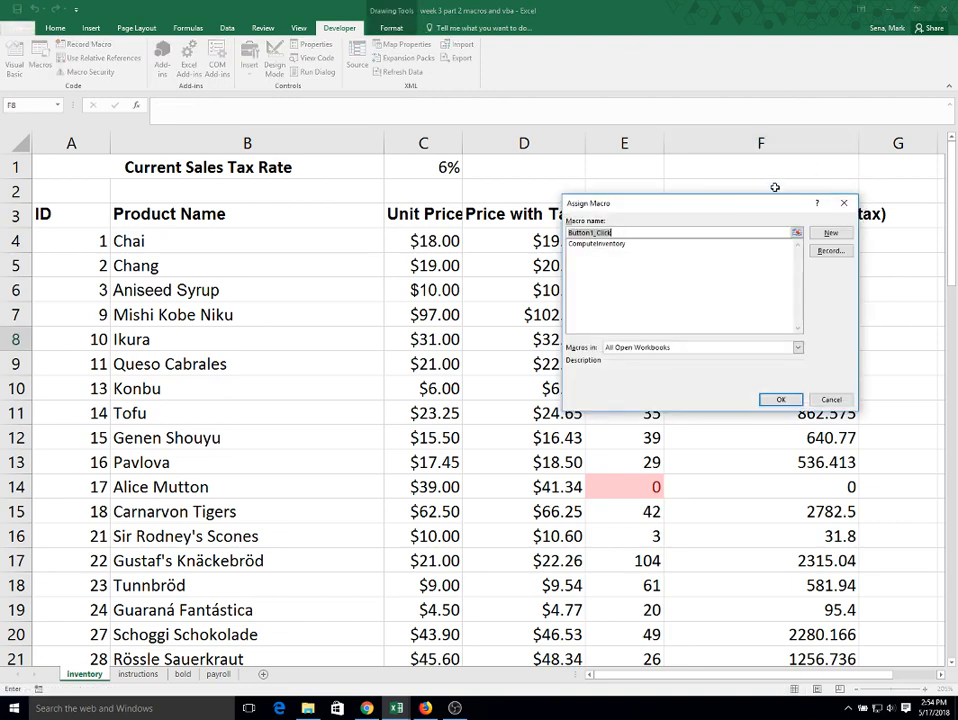
click(599, 245)
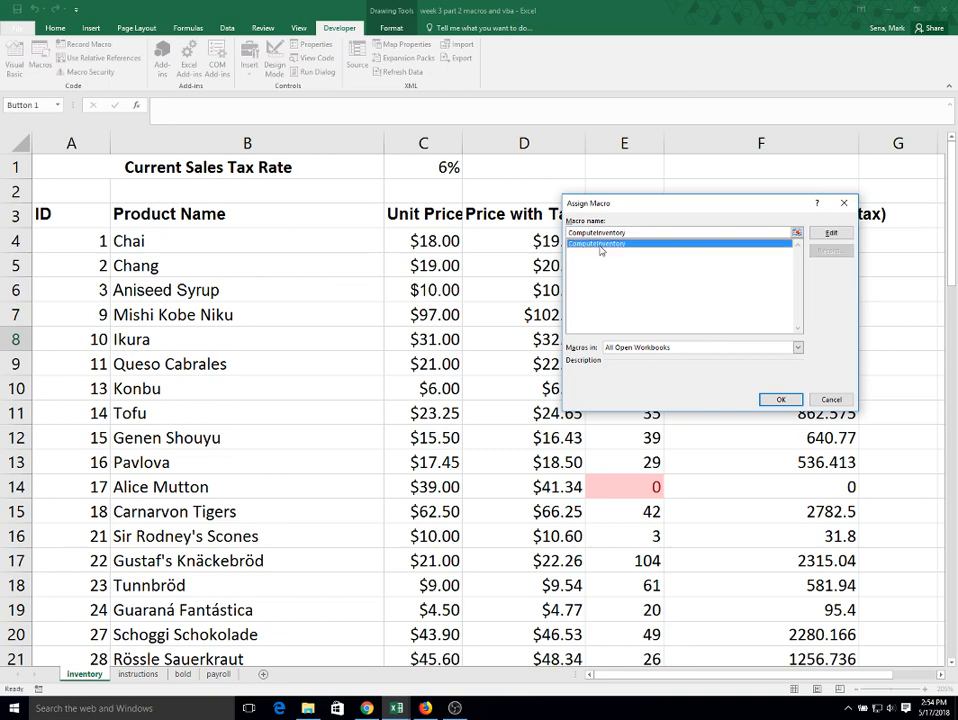
click(782, 400)
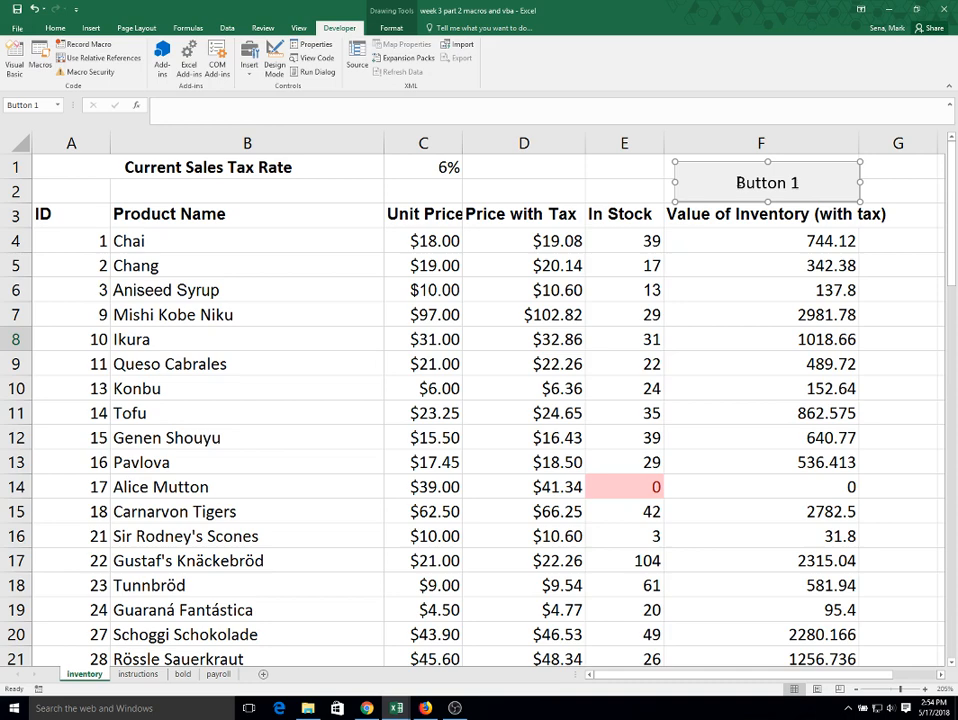
Replace the new button's caption with "Compute Inventory" and deselect the button
click(737, 182)
drag(740, 182, 738, 180)
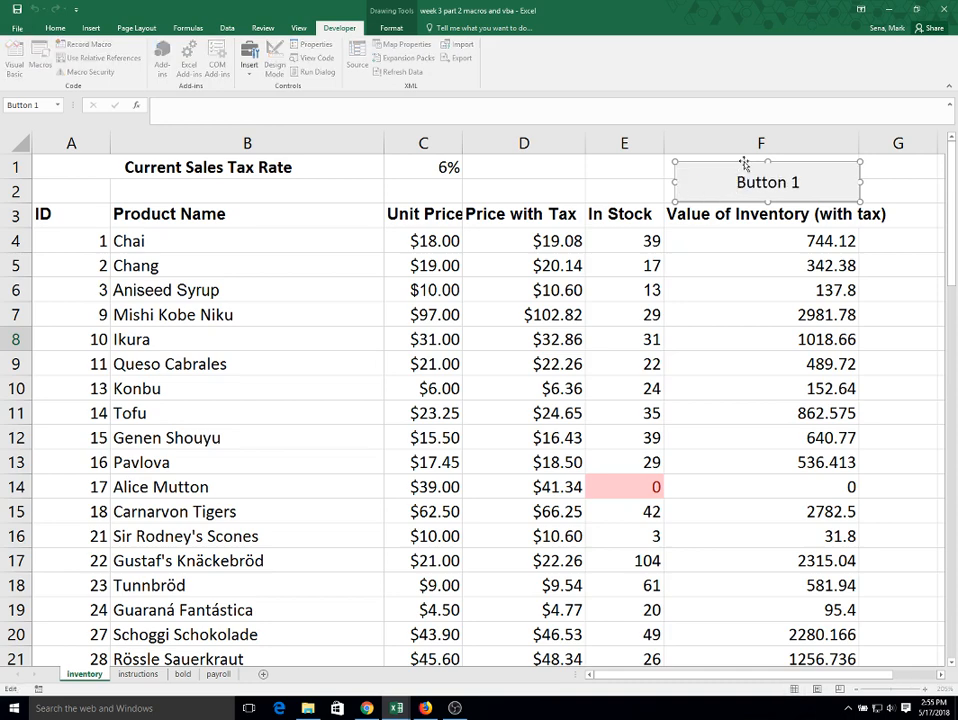
key(Delete)
key(Delete)
key(Delete)
key(Delete)
key(Delete)
key(Delete)
key(Delete)
key(Delete)
text(Compute Inventory)
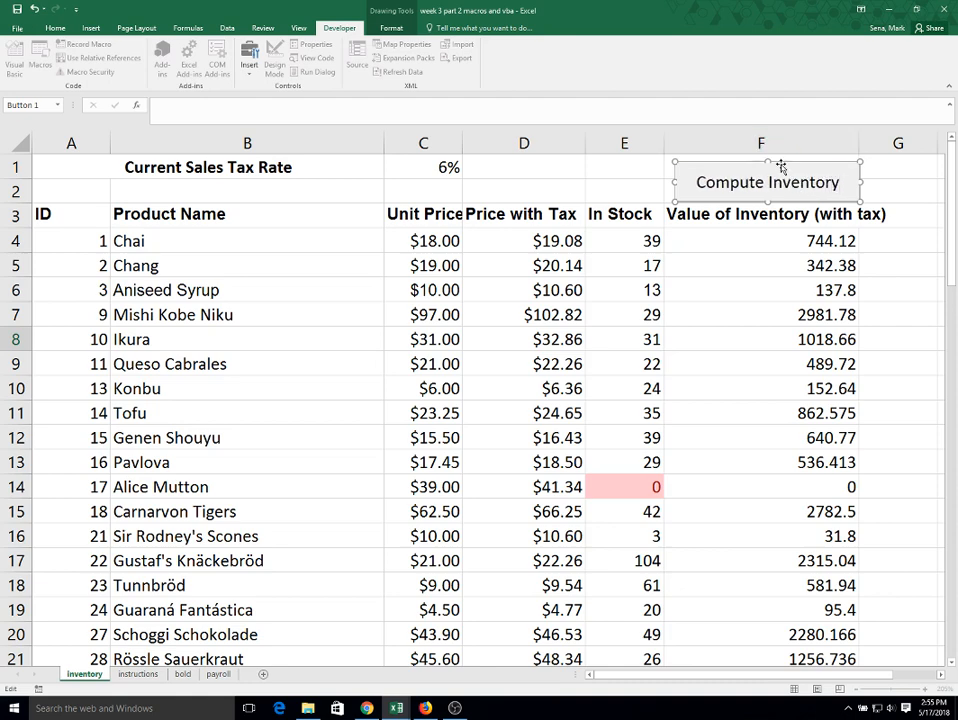
click(916, 173)
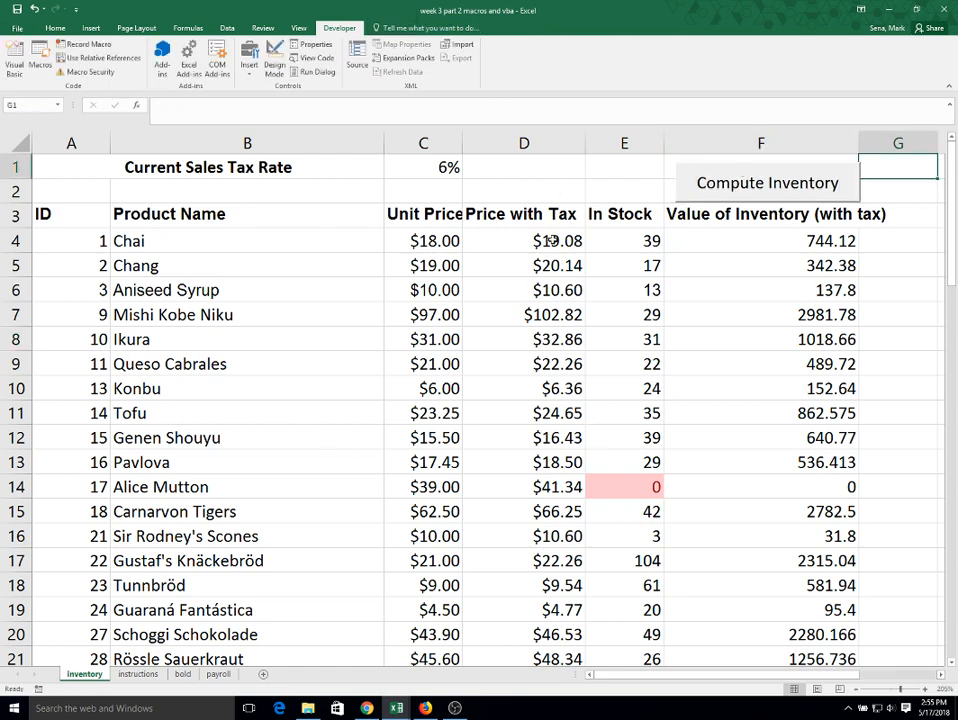
Delete the Price with Tax values in D4:D12 and clear the conditional formatting rules from the entire inventory sheet
drag(561, 233, 560, 432)
key(Delete)
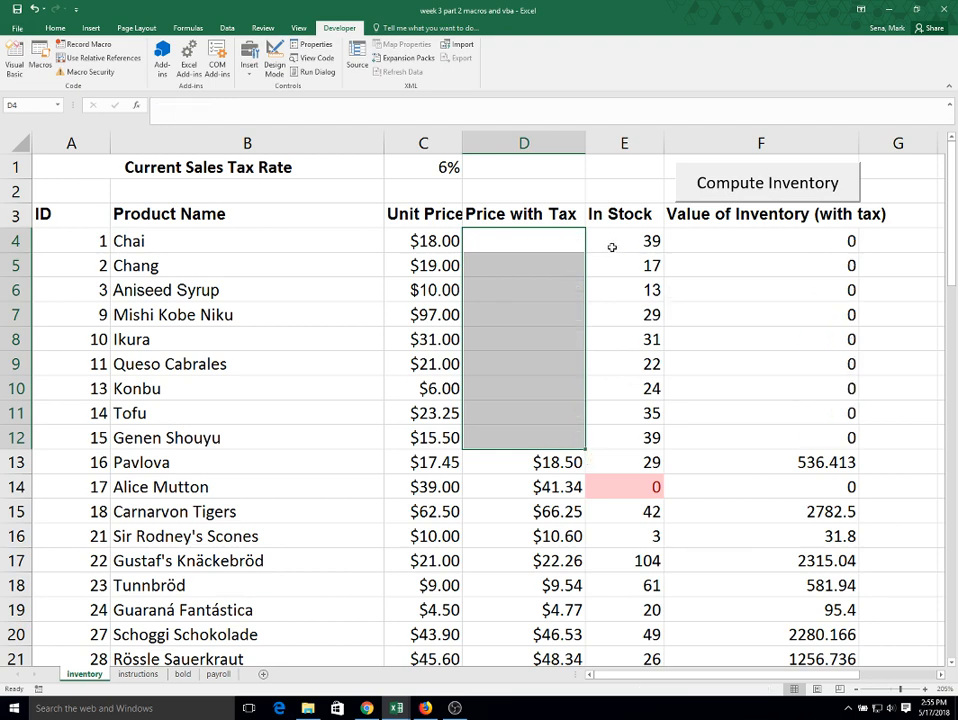
click(642, 487)
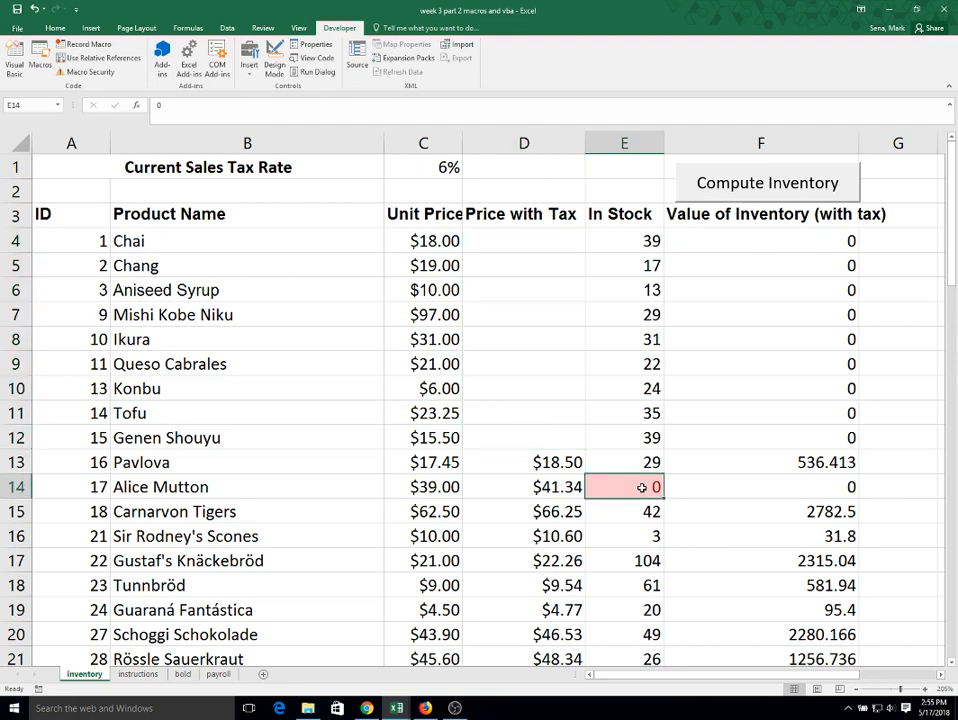
click(629, 246)
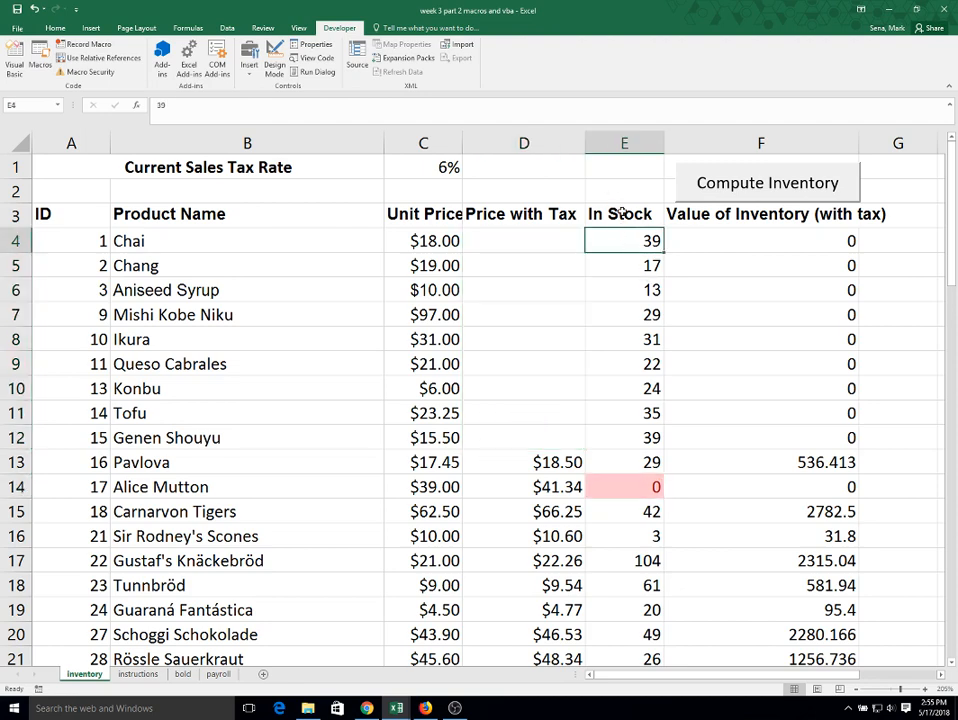
click(627, 142)
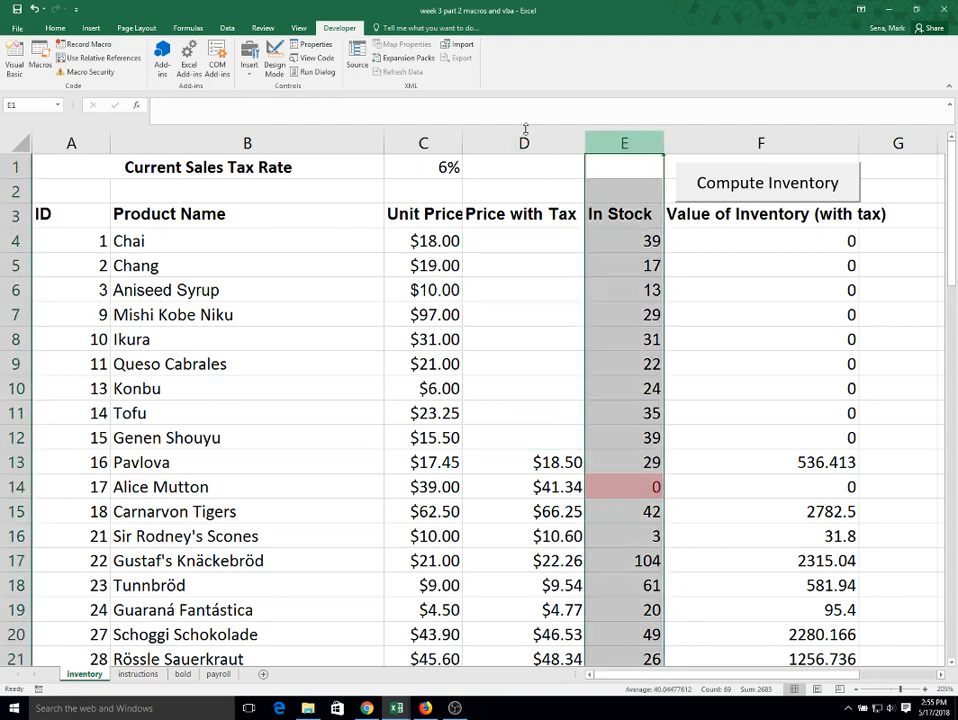
click(55, 28)
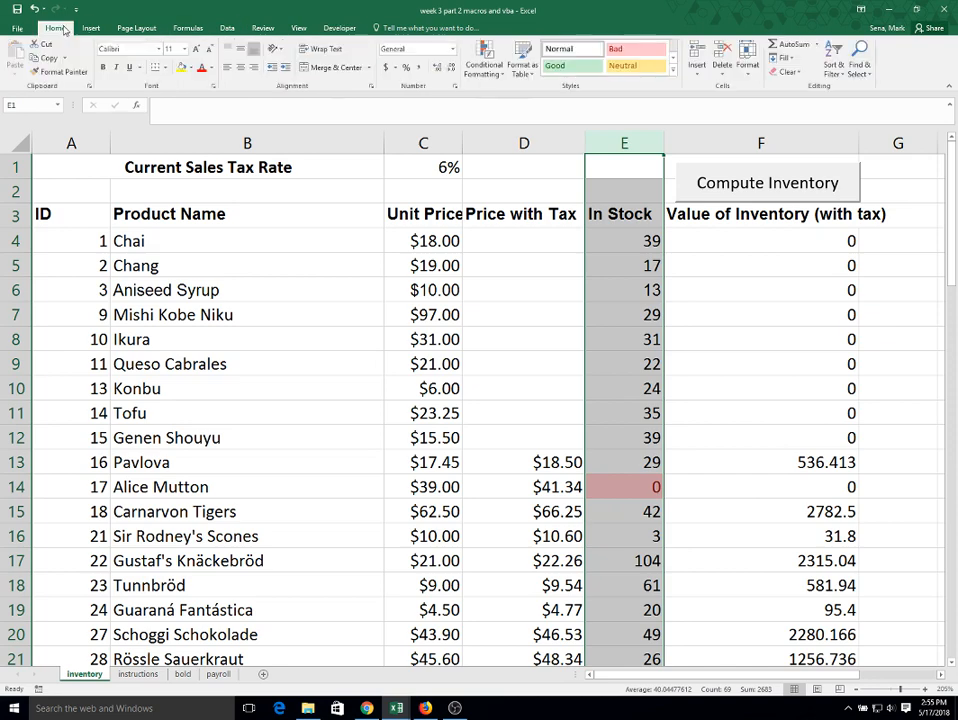
click(493, 72)
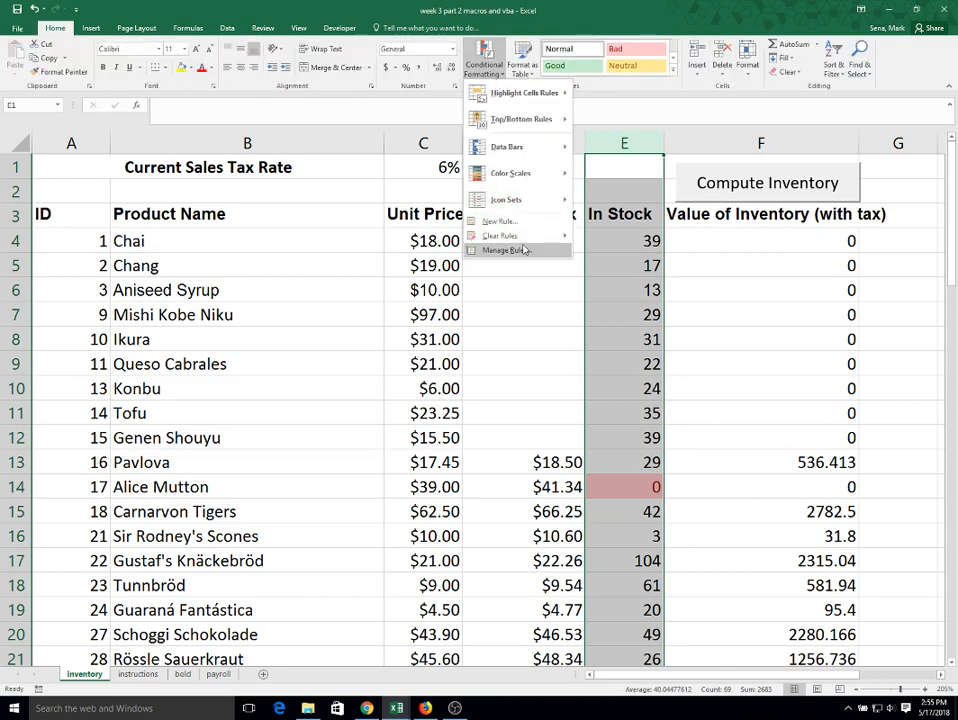
mouse_move(522, 240)
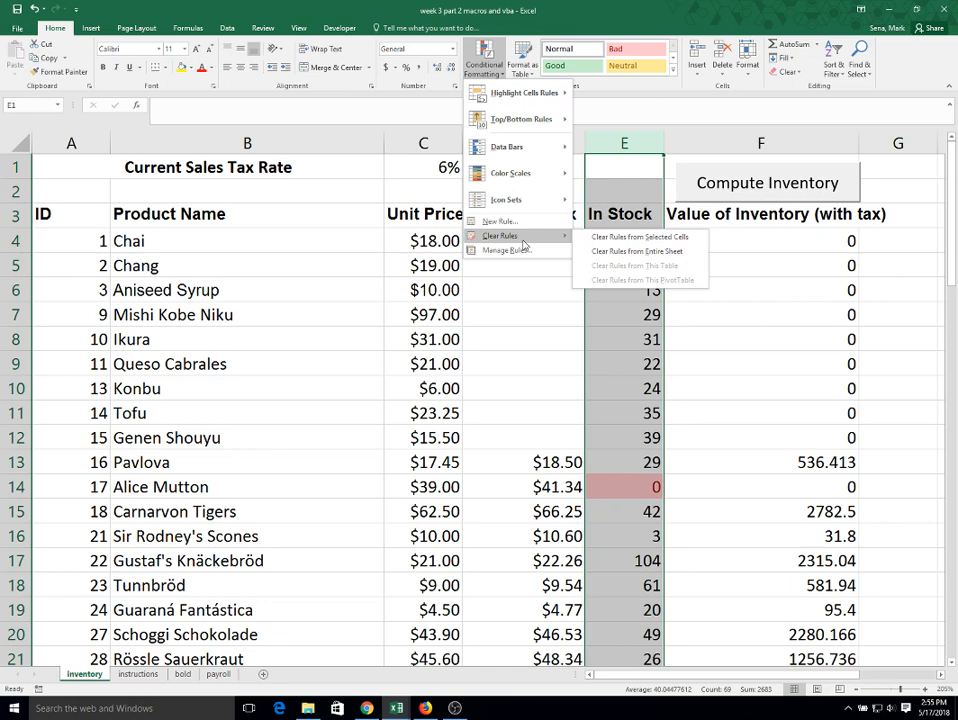
click(636, 251)
click(690, 292)
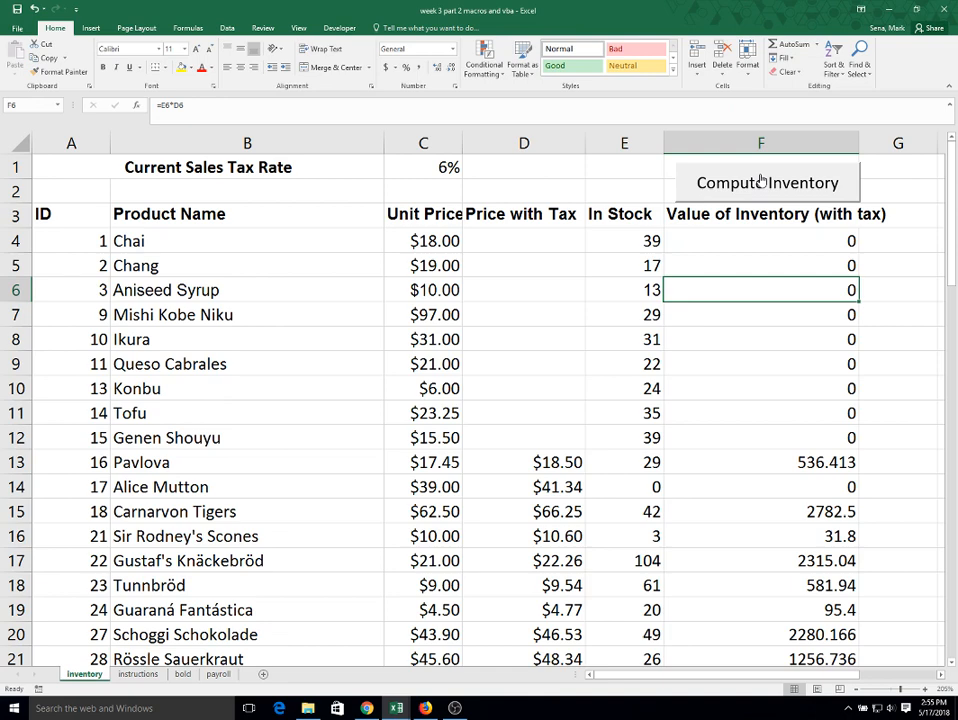
Test the Compute Inventory button by running its macro on the inventory sheet
click(762, 181)
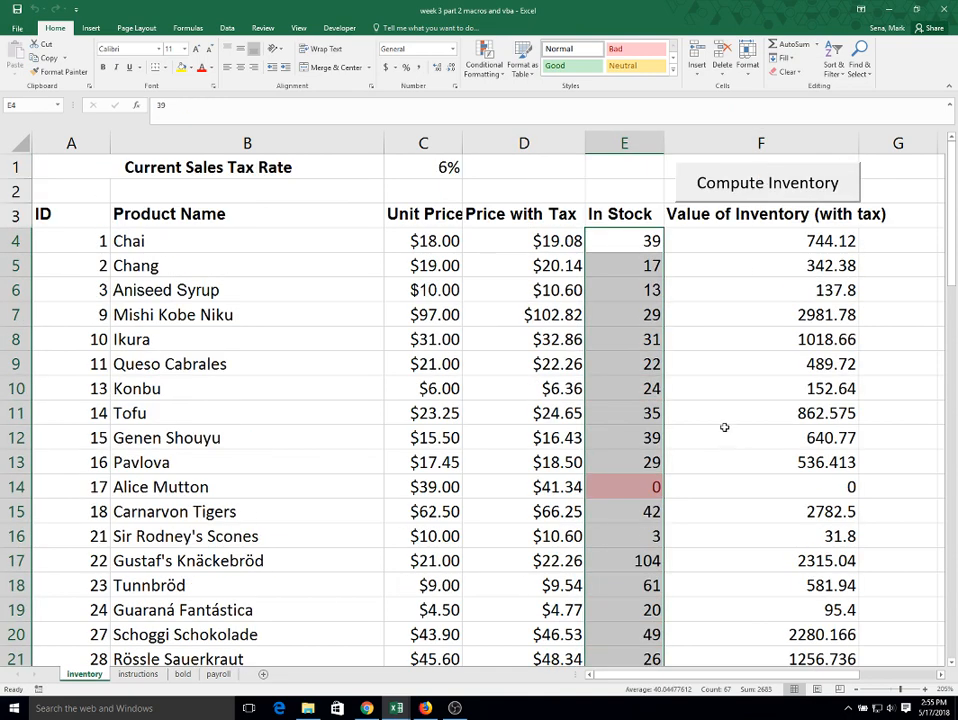
click(759, 350)
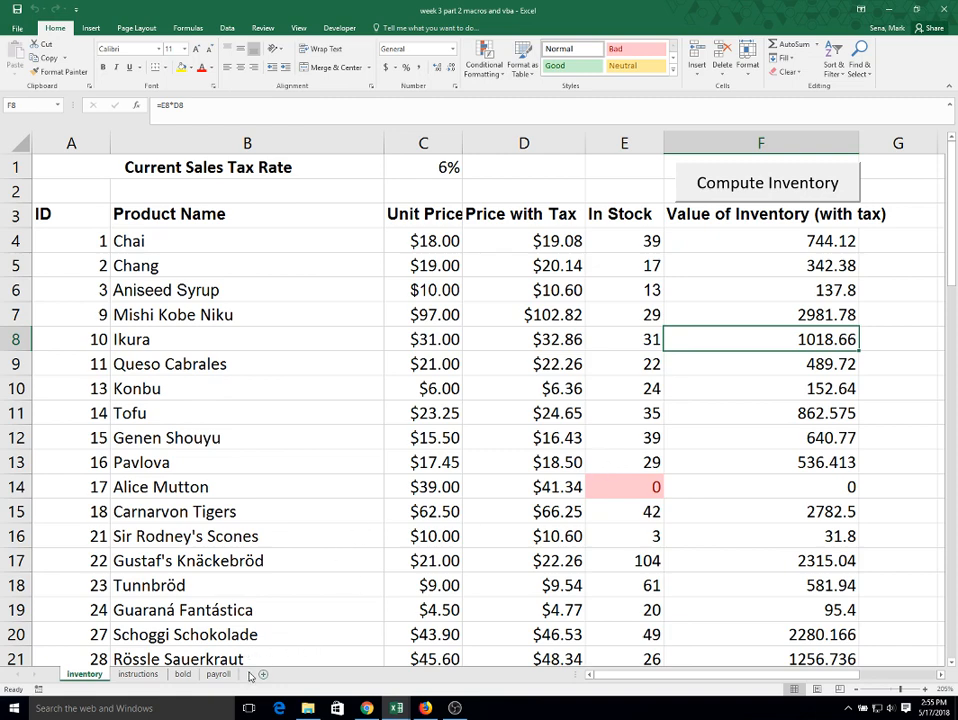
Review the part 2 instructions on the regular, overtime and total pay formulas, and open the payroll sheet
click(138, 674)
scroll(500, 487, down, 3)
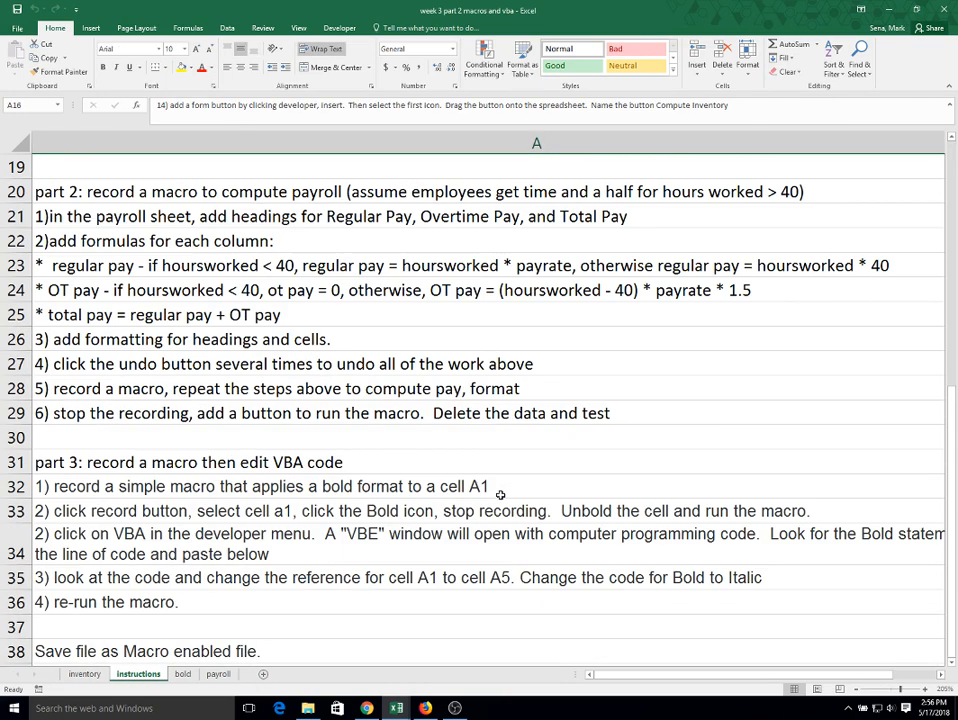
click(195, 243)
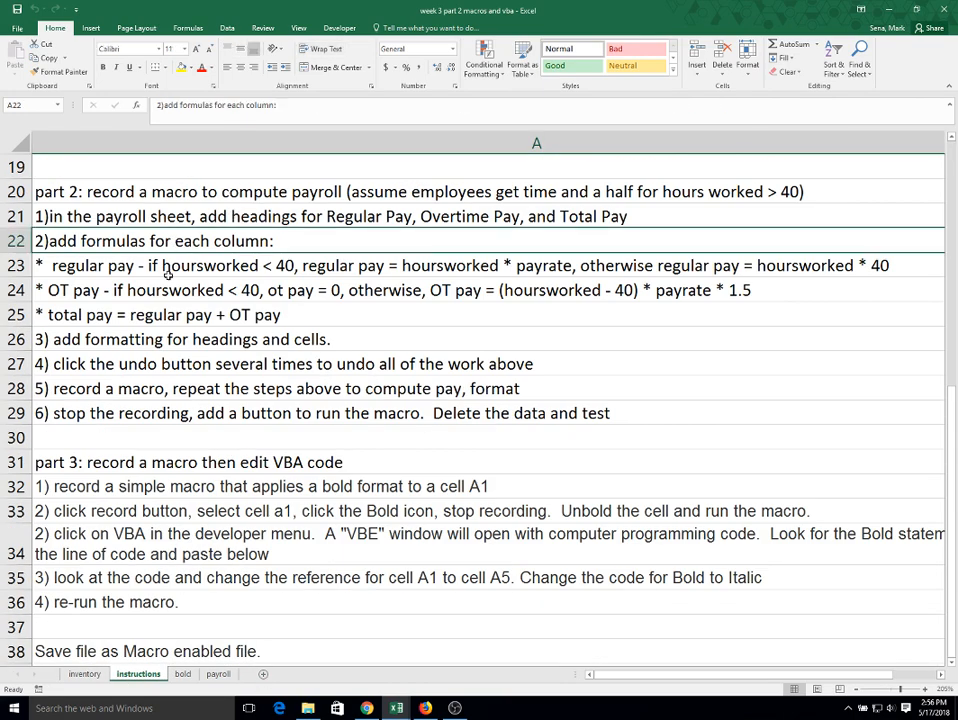
click(167, 275)
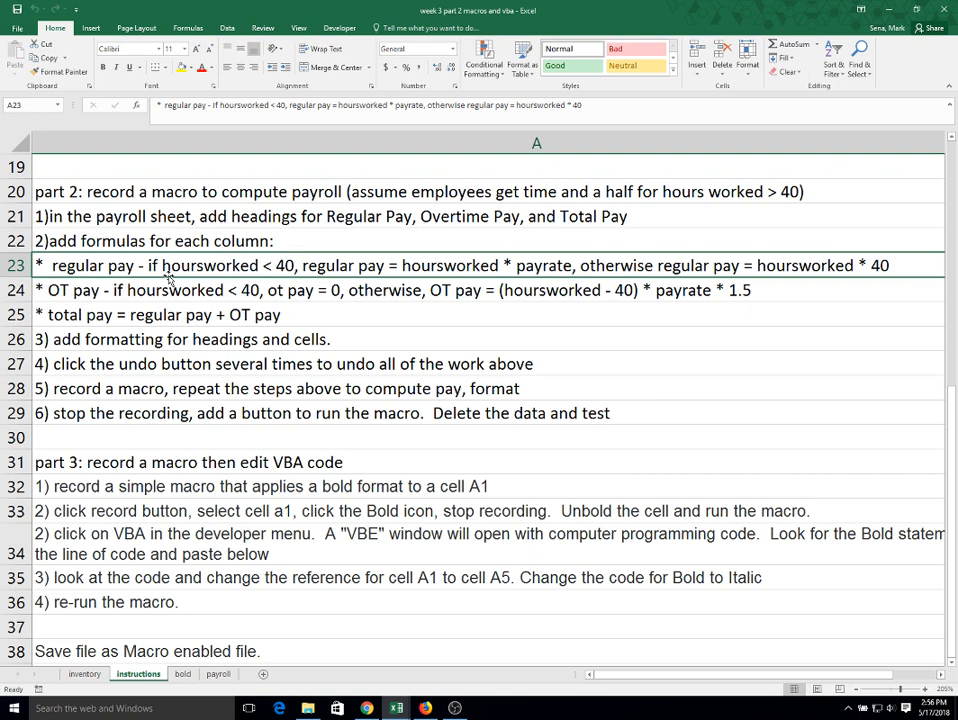
key(Down)
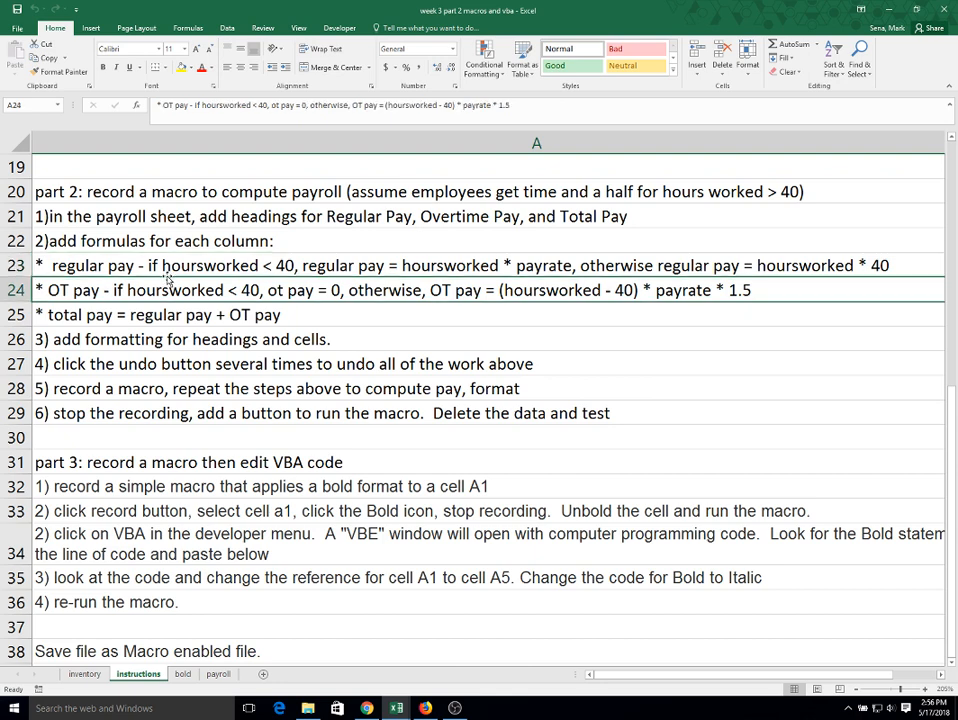
key(Down)
key(Up)
key(Up)
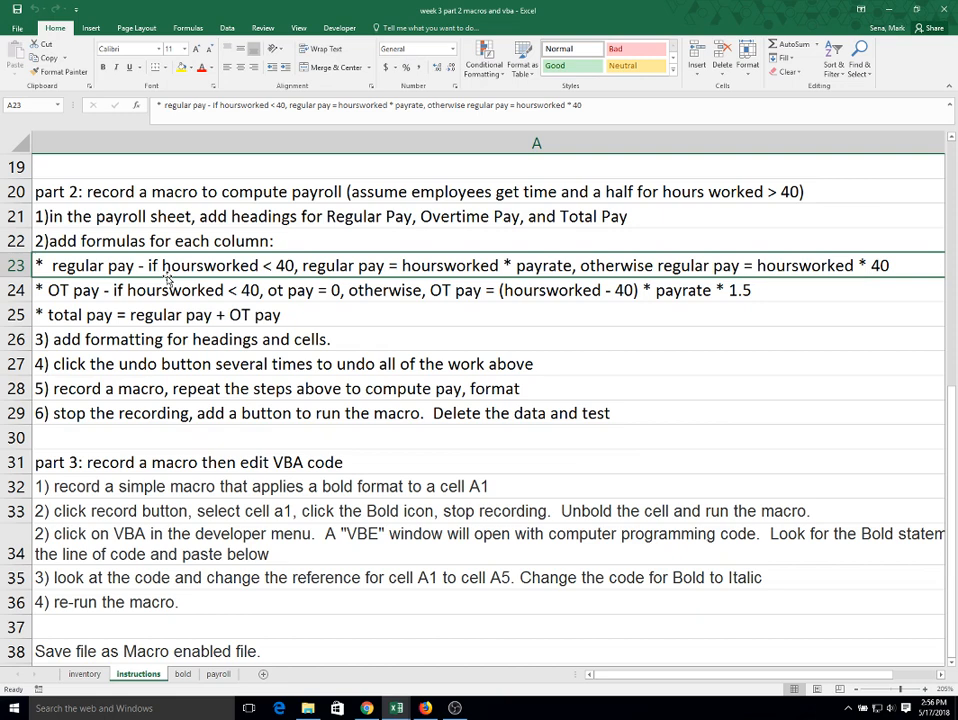
key(Down)
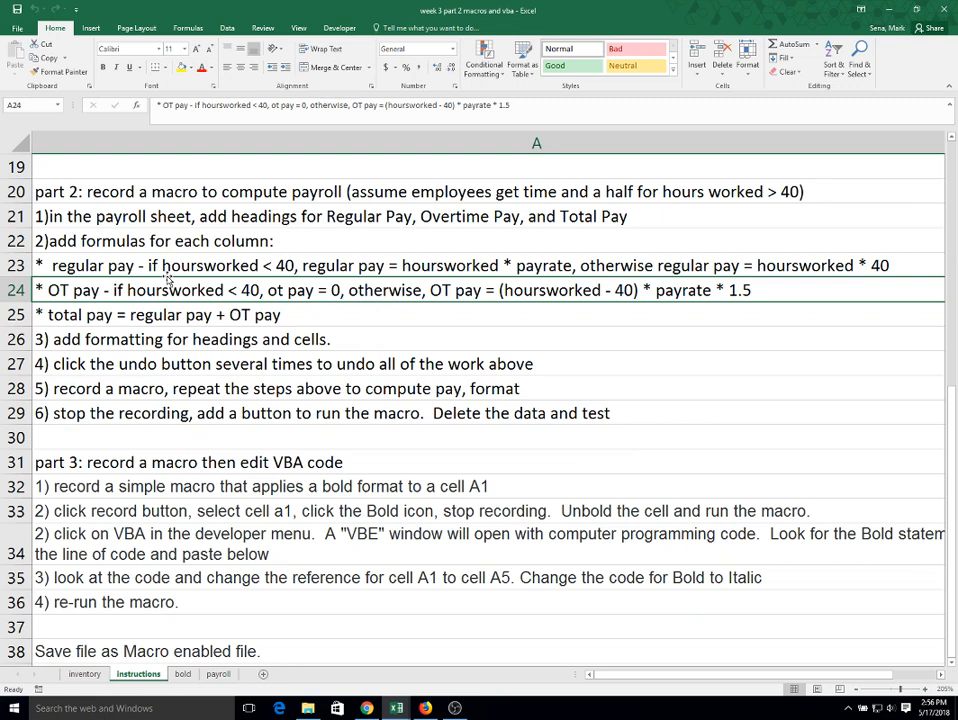
key(Up)
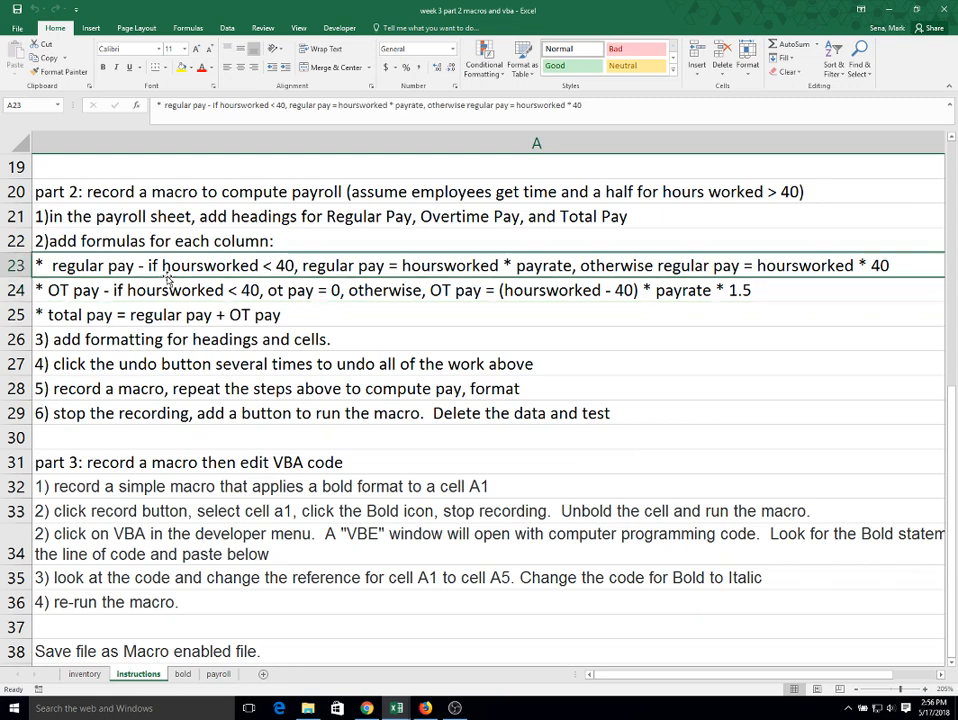
key(Down)
key(Up)
key(Down)
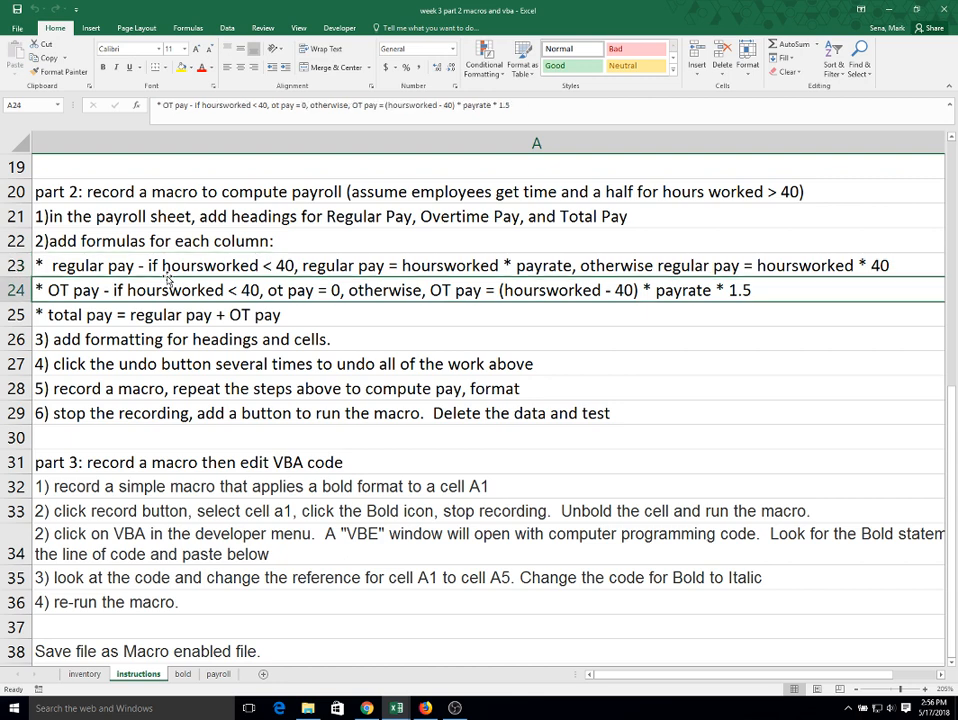
key(Up)
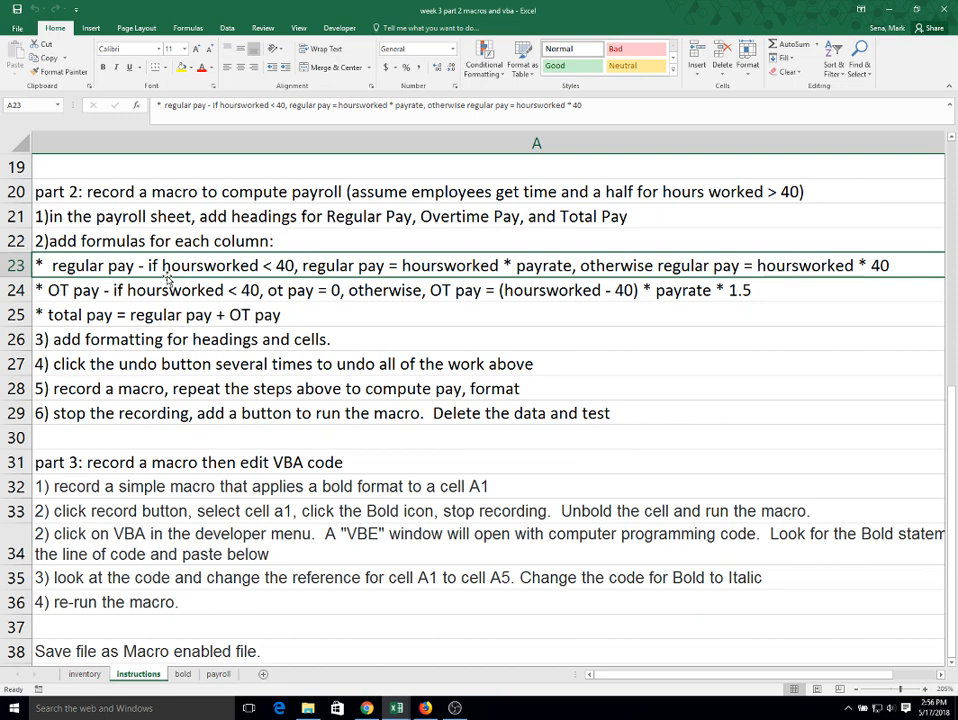
click(168, 281)
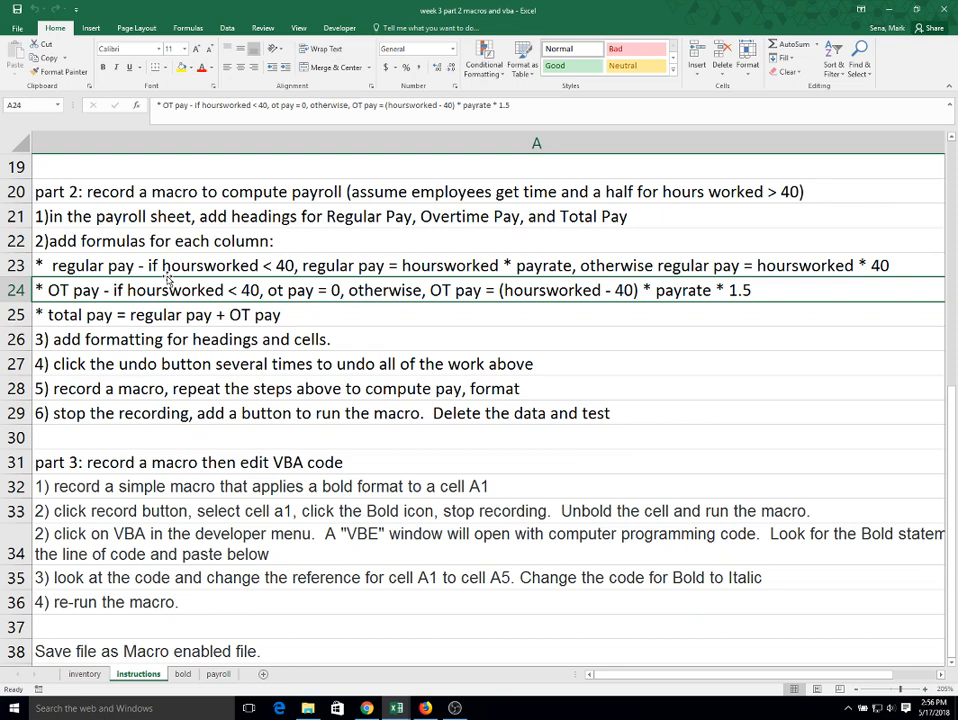
key(Down)
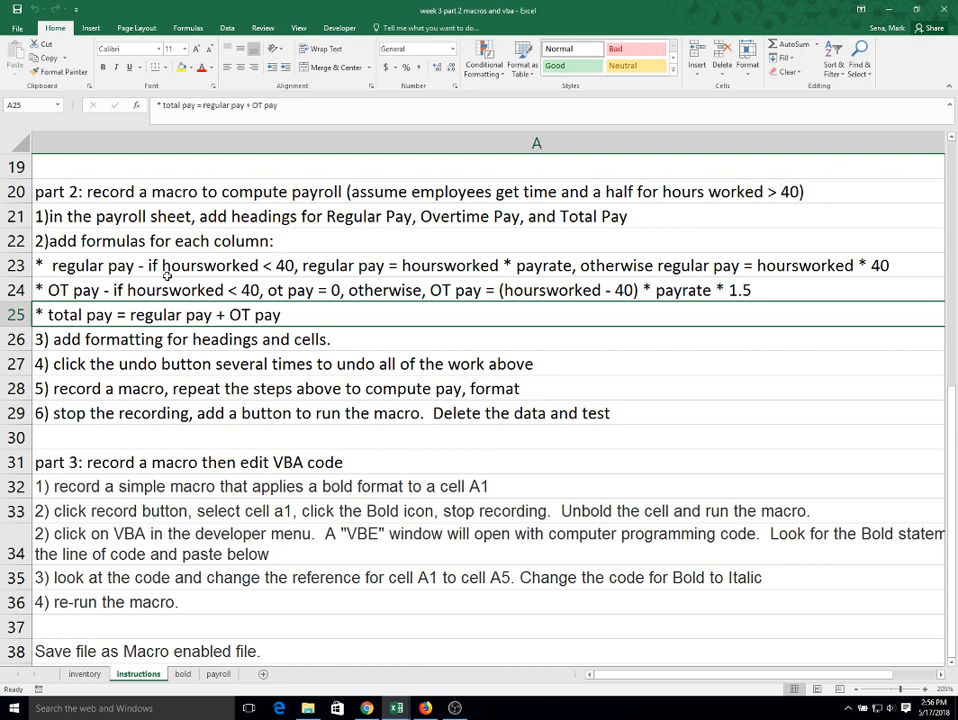
key(Up)
key(Down)
click(222, 675)
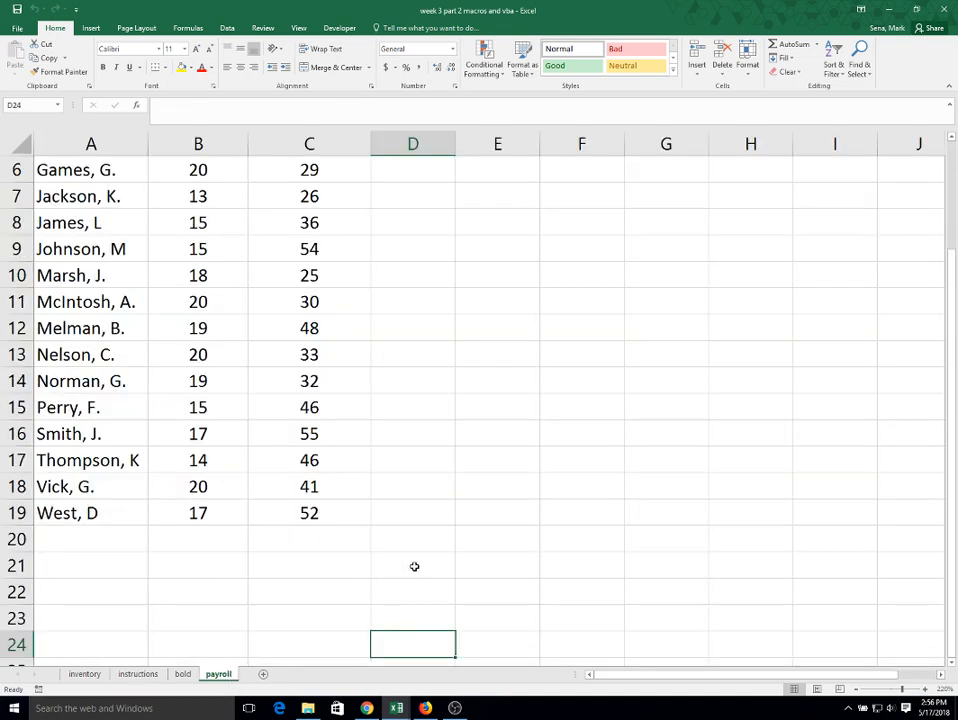
Enter the headers Regular Pay, OT Pay and Total Pay in D1:F1 and fit column D's width to its content
scroll(420, 569, up, 2)
click(432, 173)
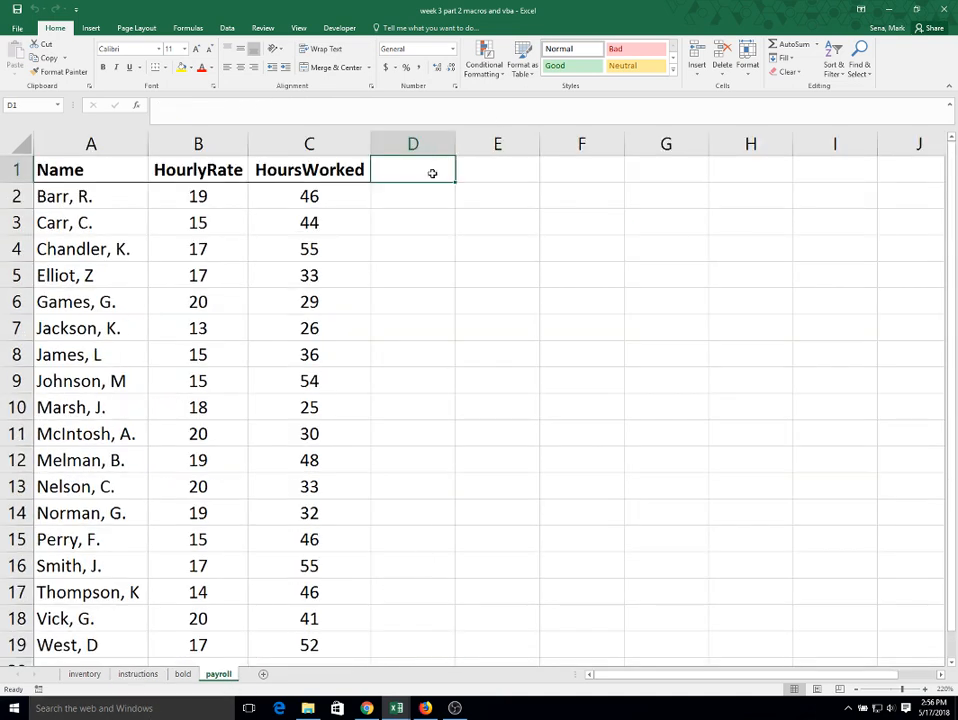
text(Reh)
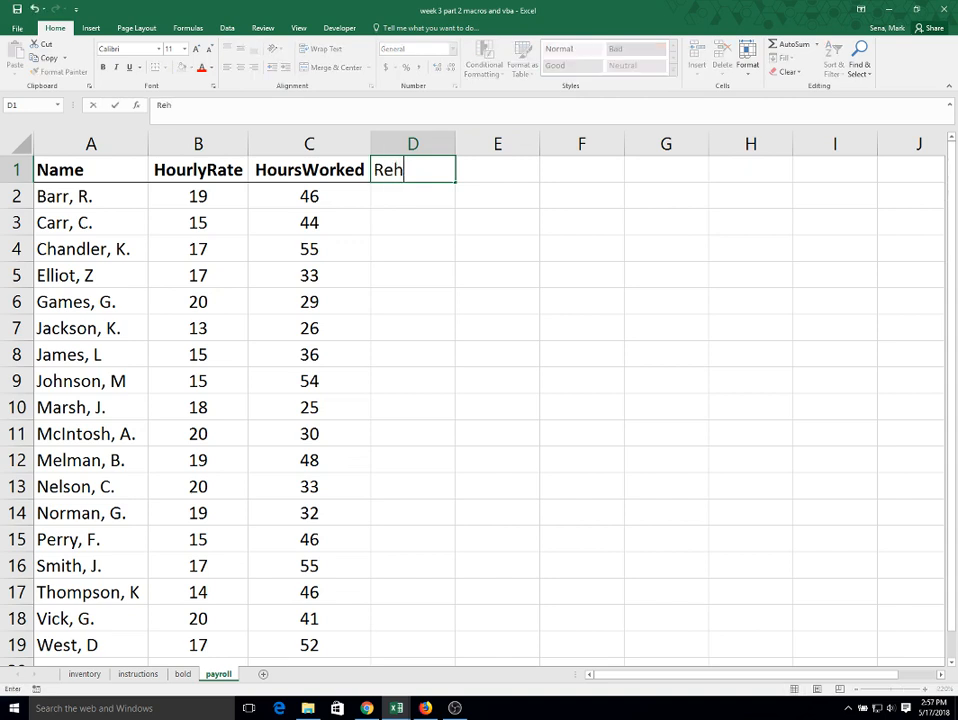
key(BackSpace)
text(gular Pay)
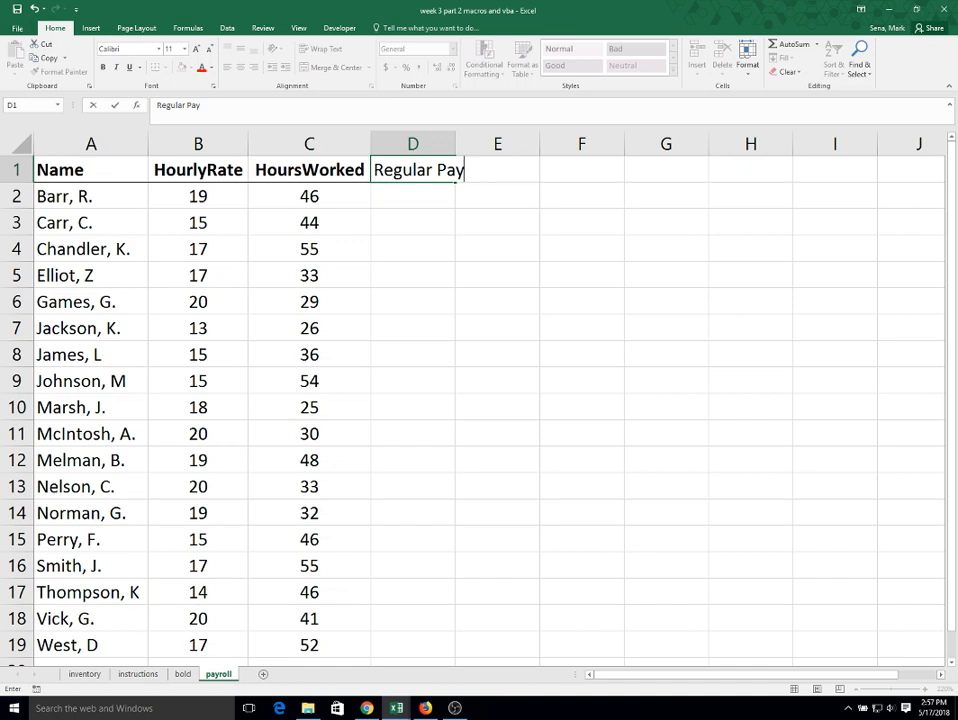
key(Tab)
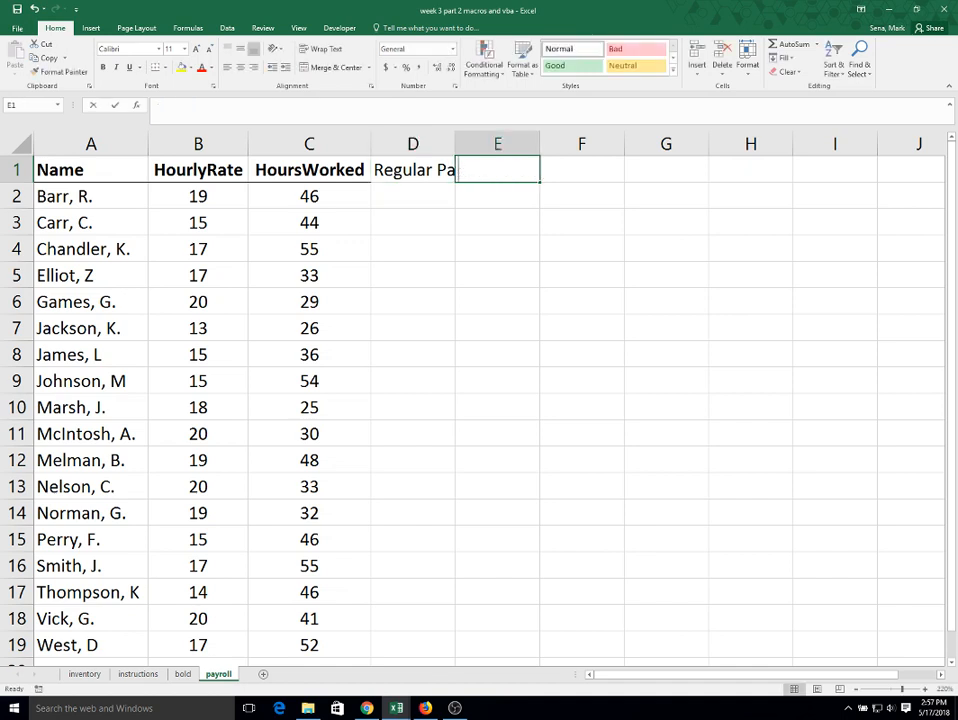
text(OT aP)
key(BackSpace)
key(BackSpace)
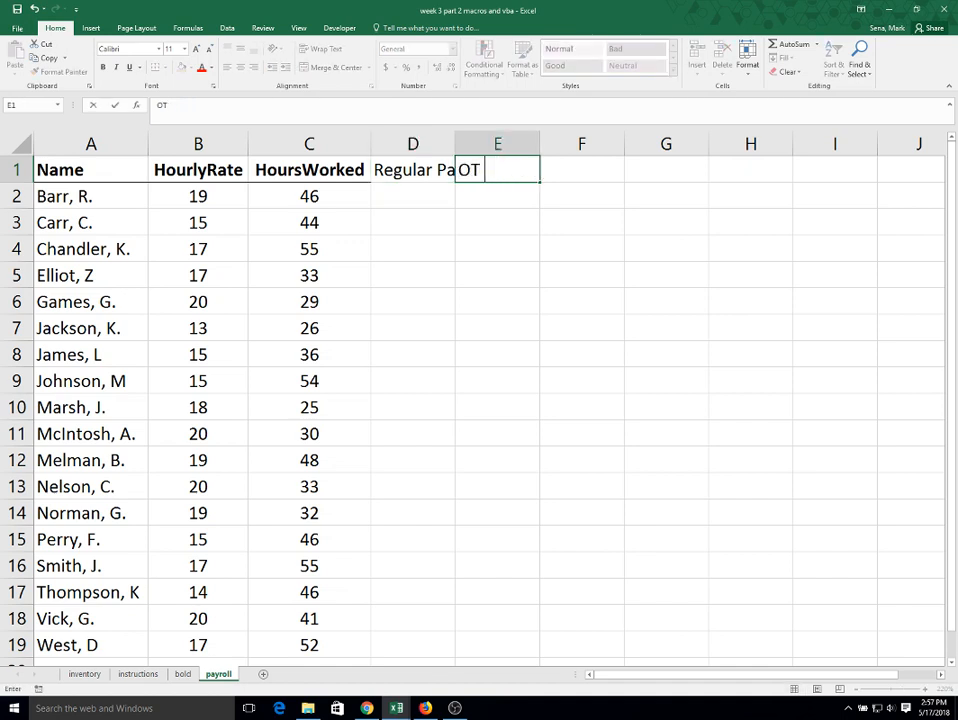
text(Pay)
key(Tab)
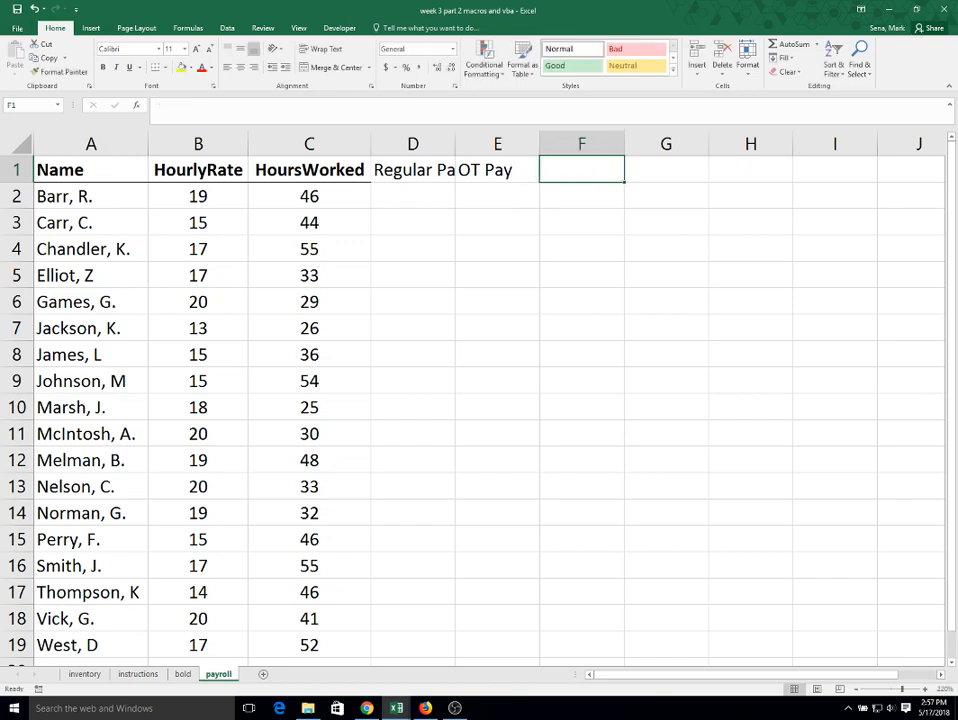
text(Total Pay)
key(Return)
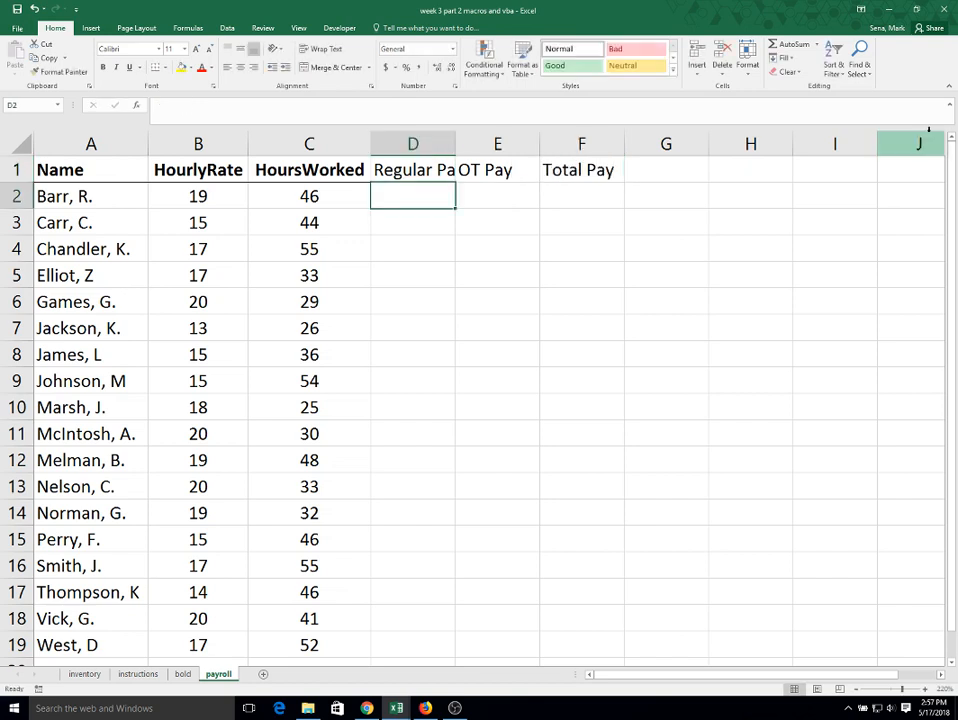
double_click(457, 143)
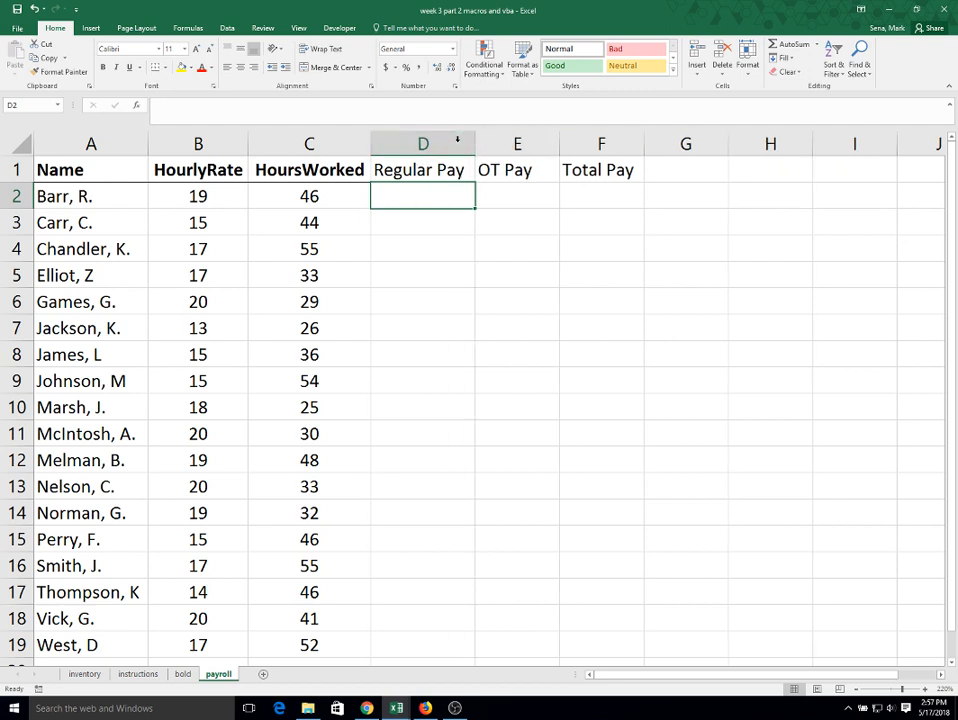
Enter the regular pay formula =IF(C2>40,40*B2,C2*B2) in D2
text(=)
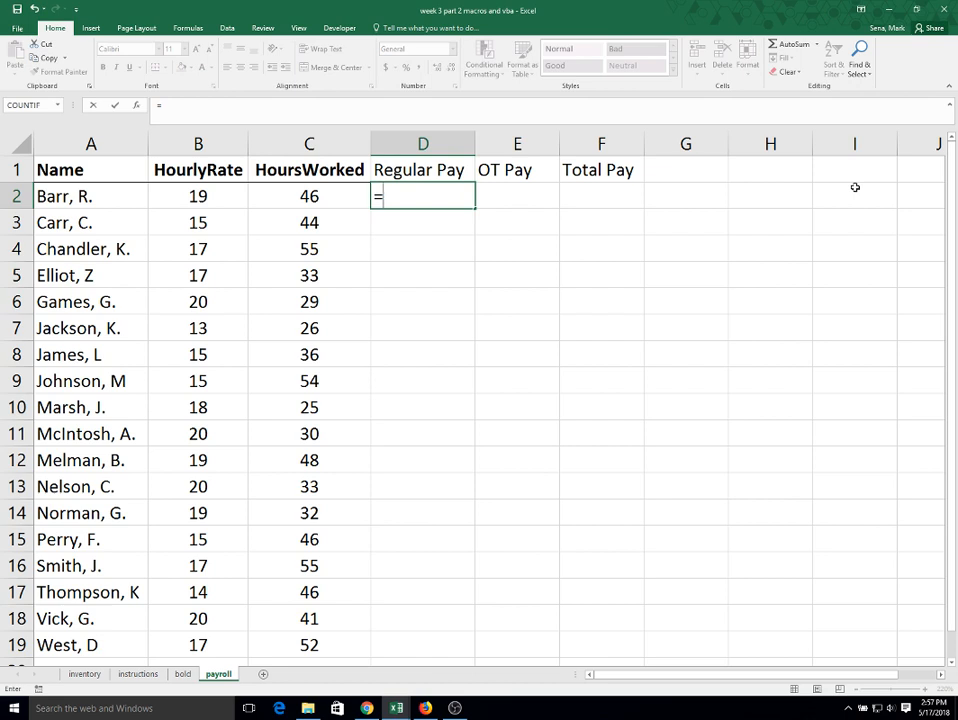
text(if()
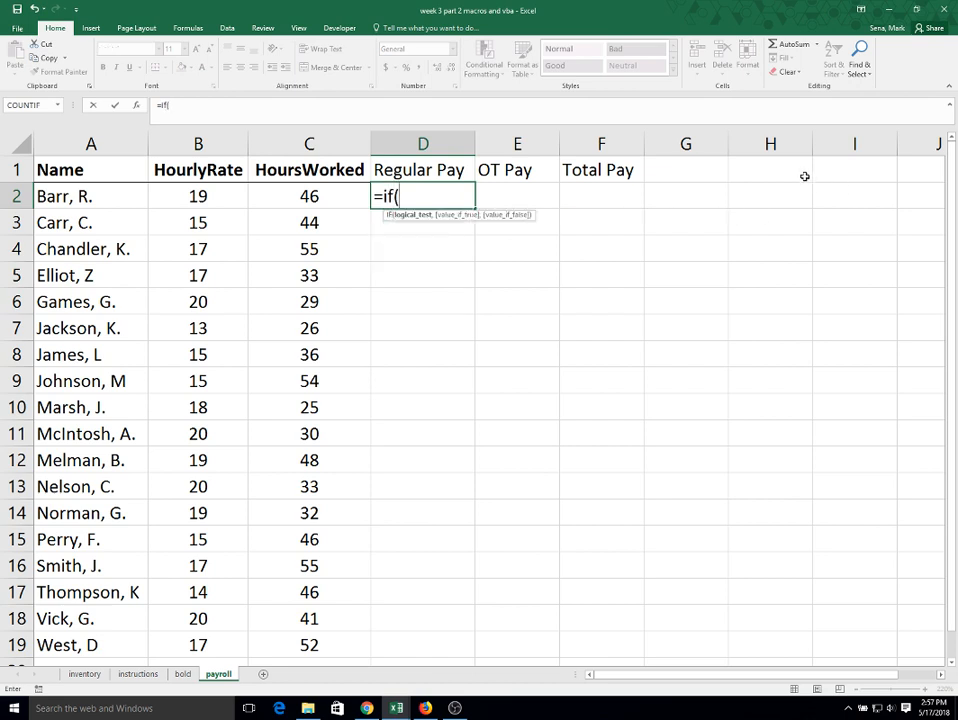
click(304, 194)
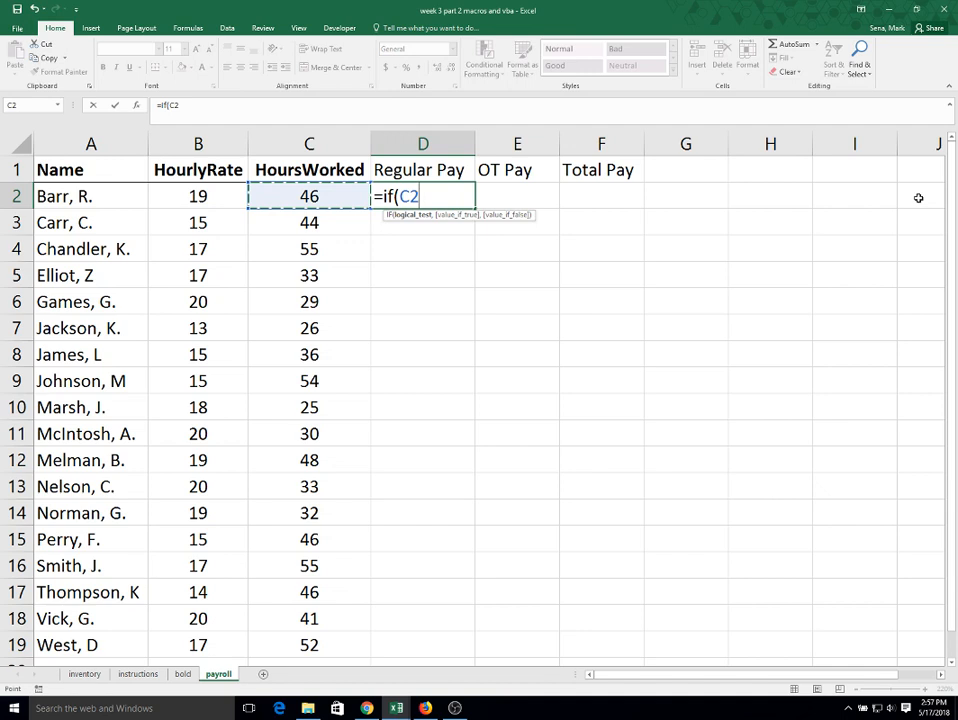
text(>40)
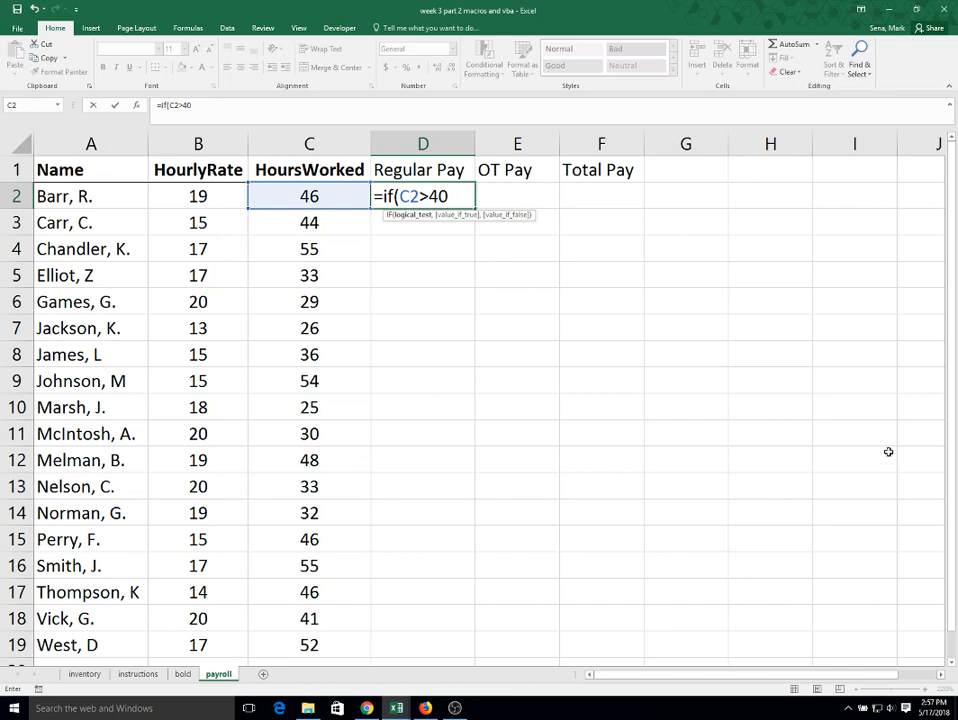
text(,40)
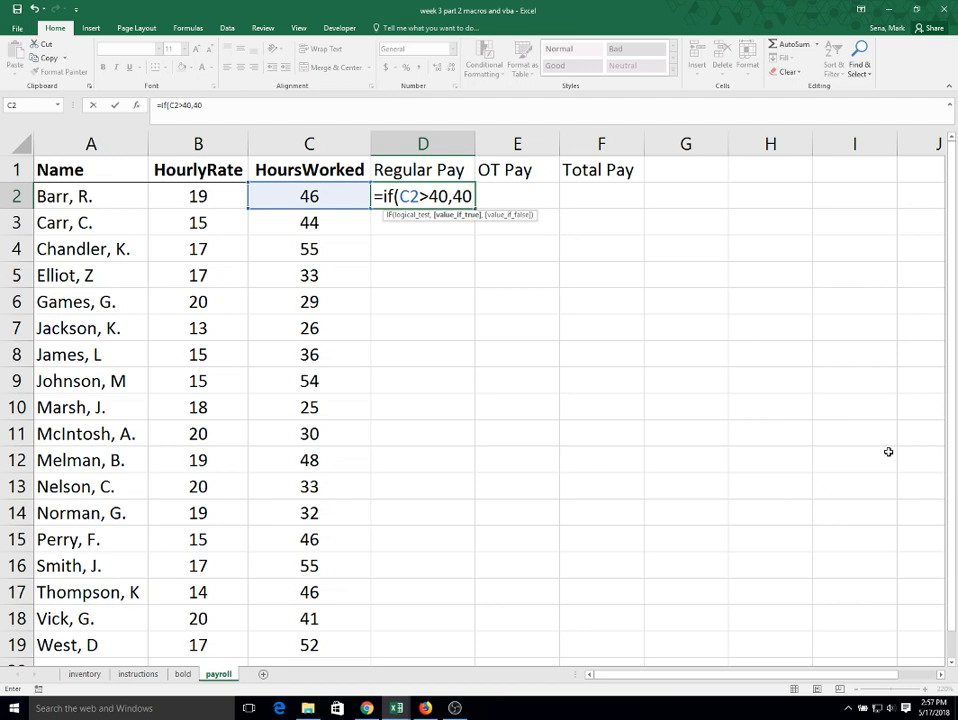
text(*)
click(205, 193)
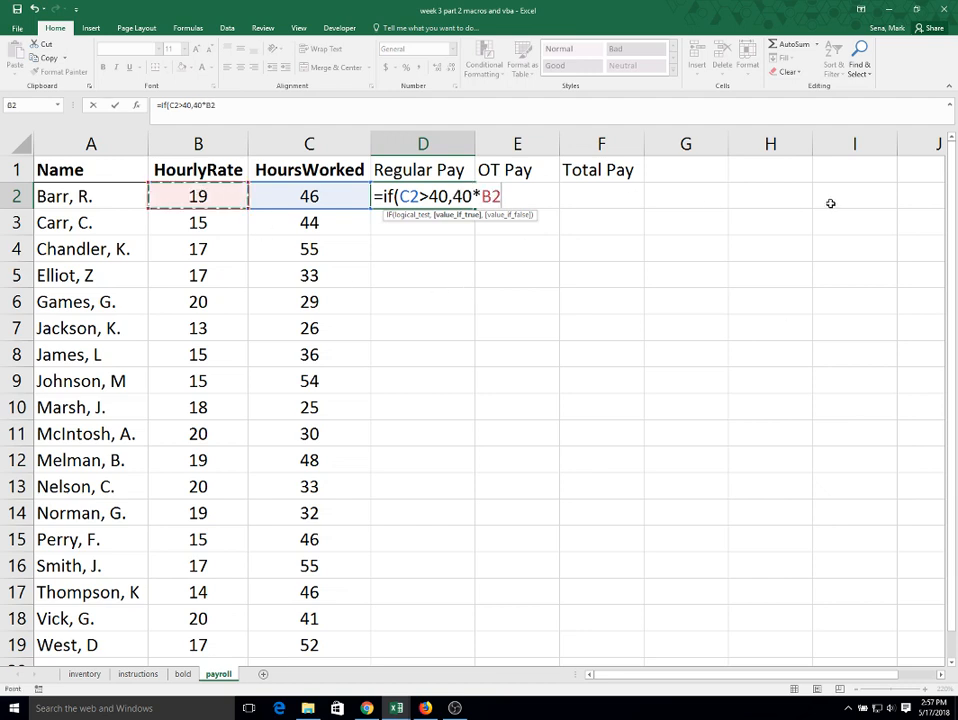
text(,)
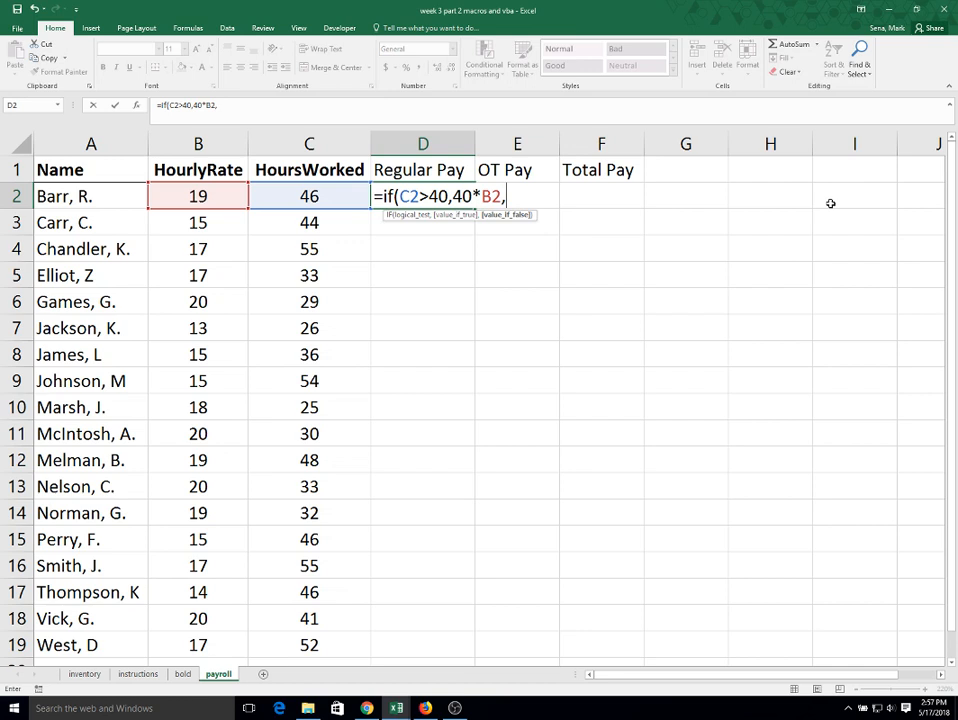
click(330, 197)
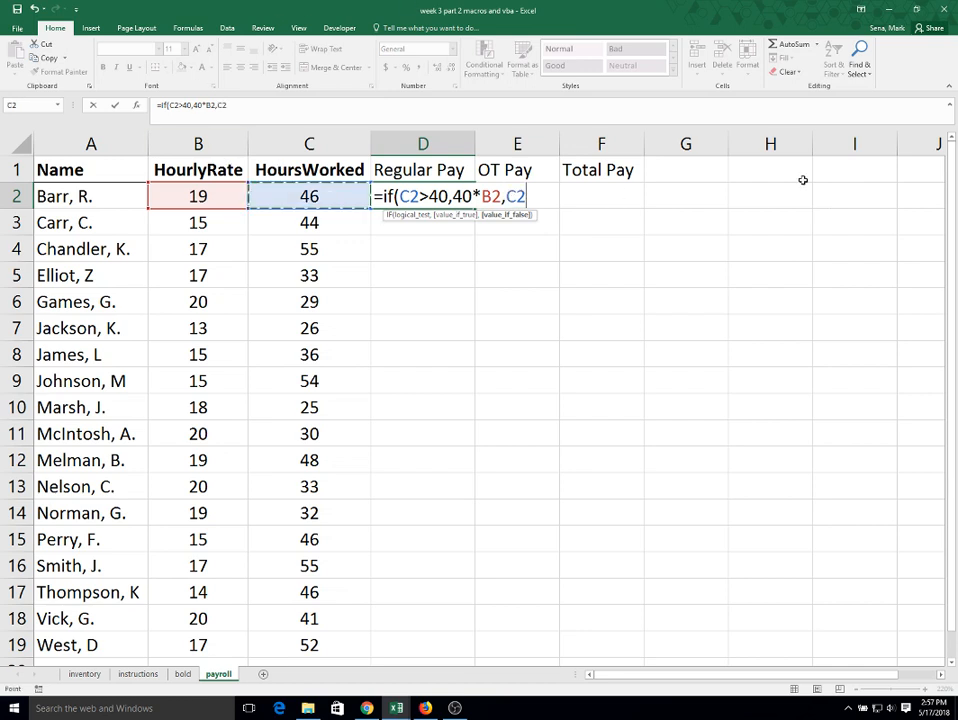
text(*)
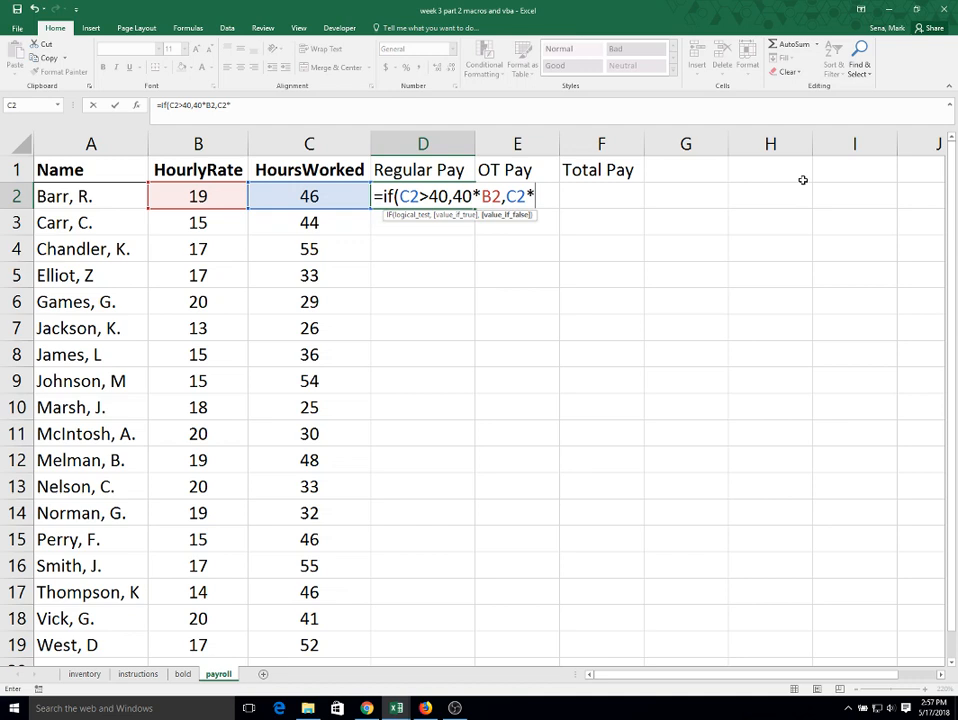
click(198, 195)
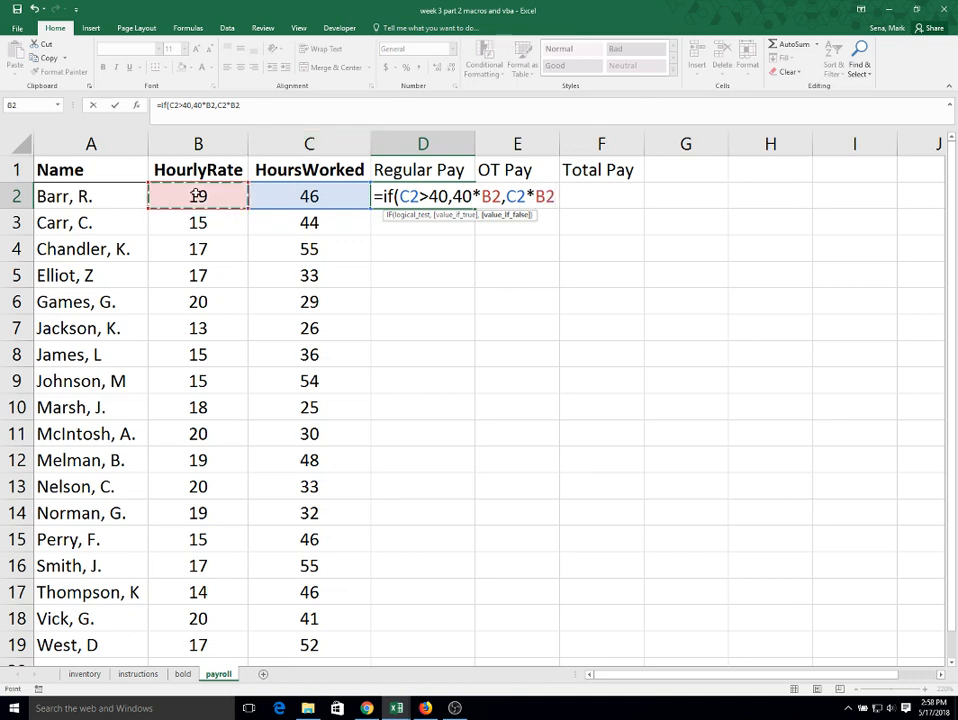
text())
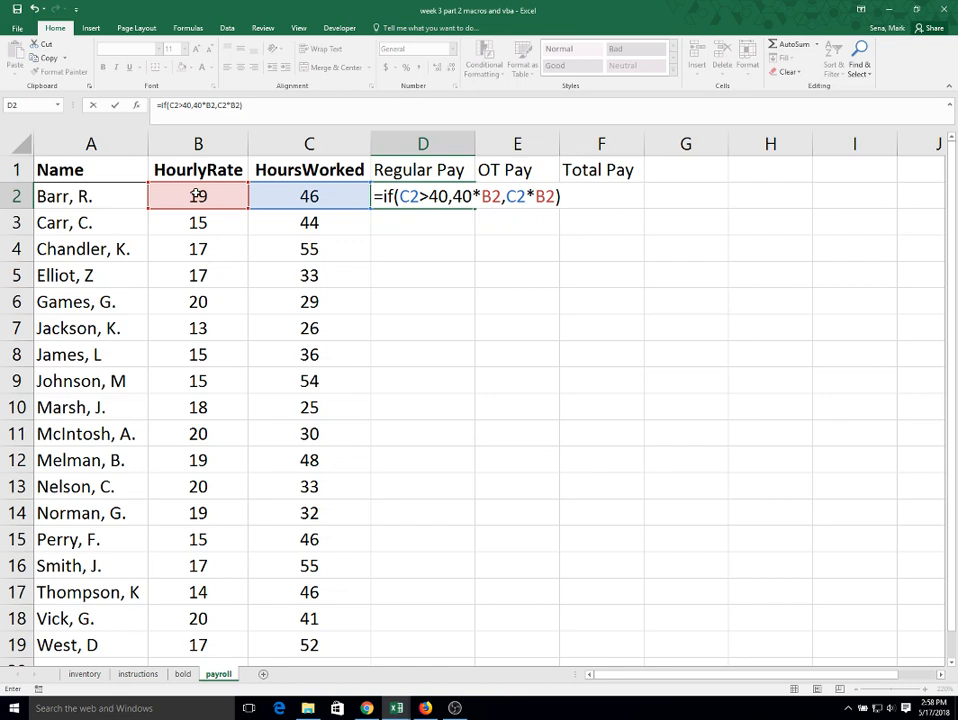
key(Return)
key(Up)
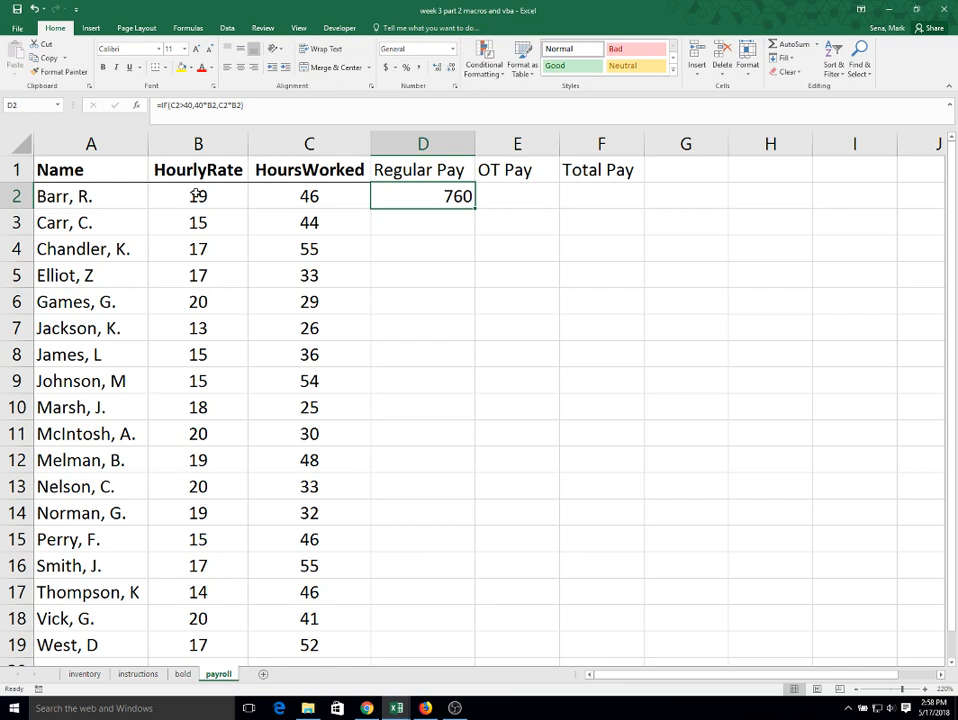
Fill the regular pay formula from D2 down through D19 and check the results against the hours worked
click(514, 200)
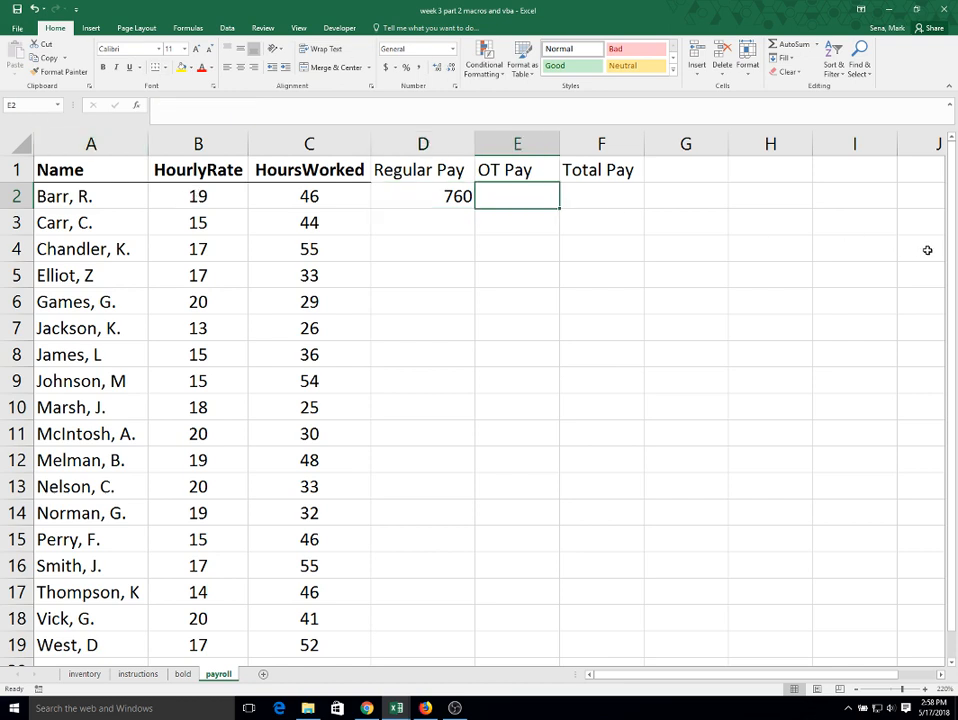
click(438, 197)
double_click(475, 208)
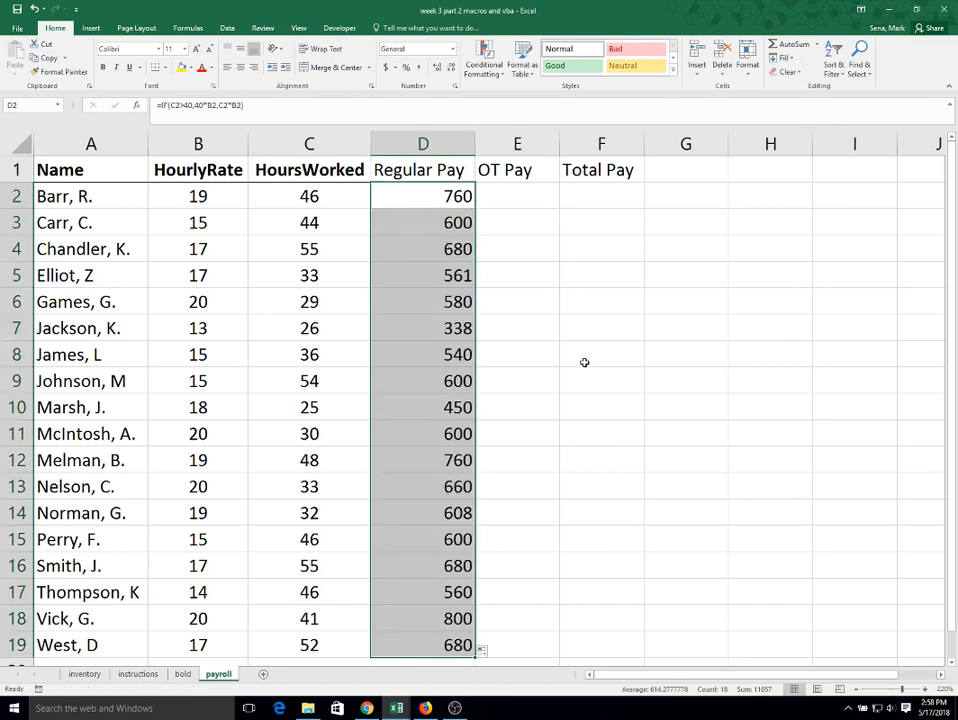
scroll(584, 362, down, 3)
scroll(586, 362, up, 3)
click(347, 197)
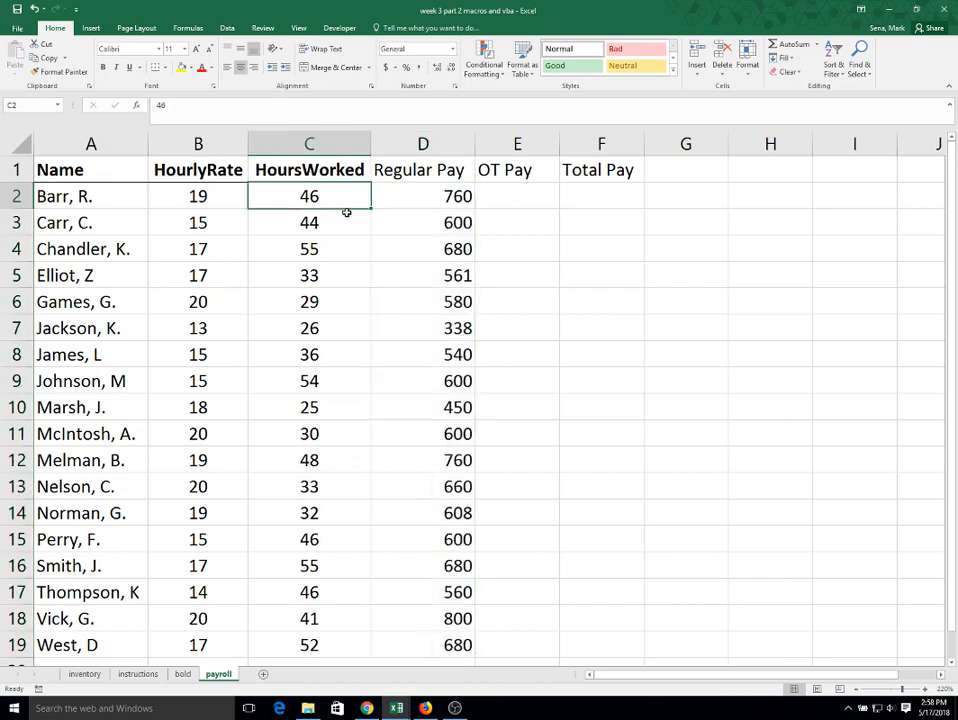
click(403, 224)
click(295, 227)
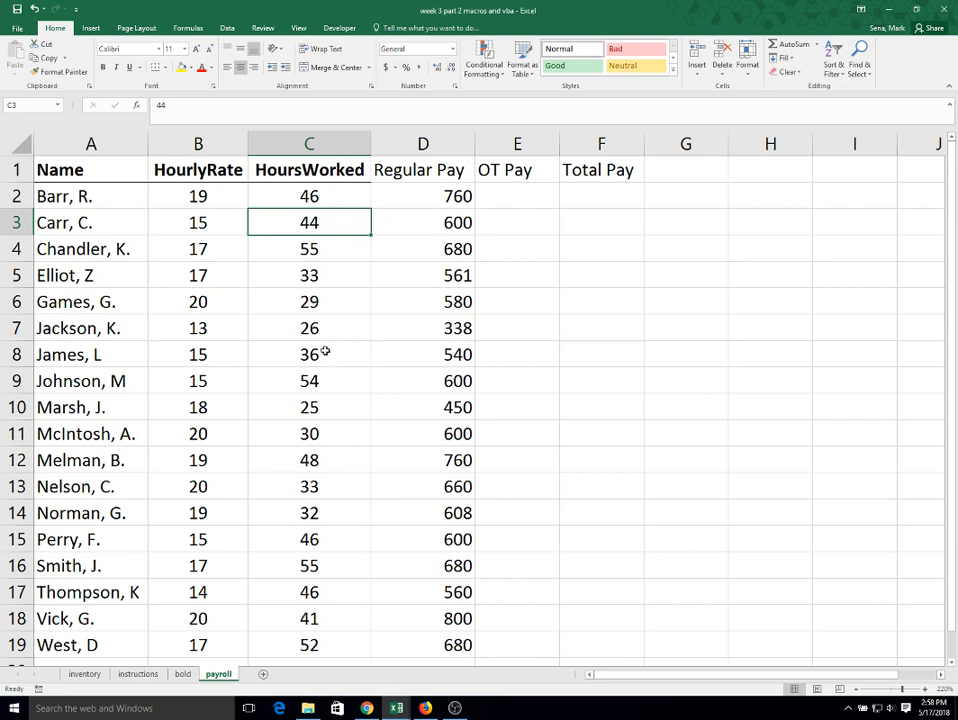
click(337, 430)
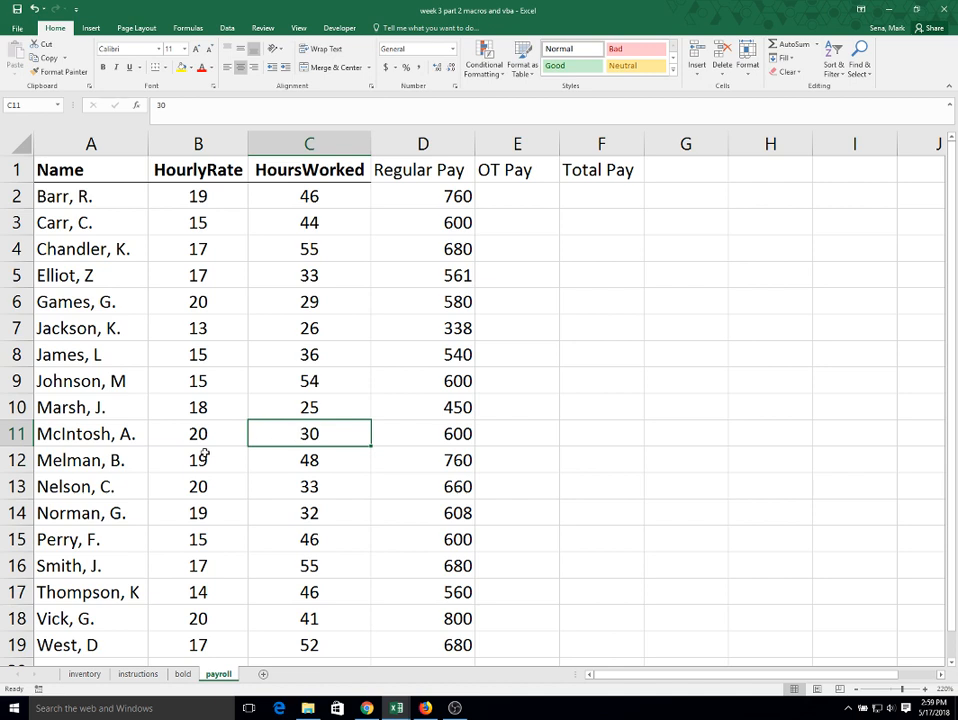
Enter the overtime pay formula =IF(C2>40,(C2-40)*B2*1.5,0) in E2
click(517, 200)
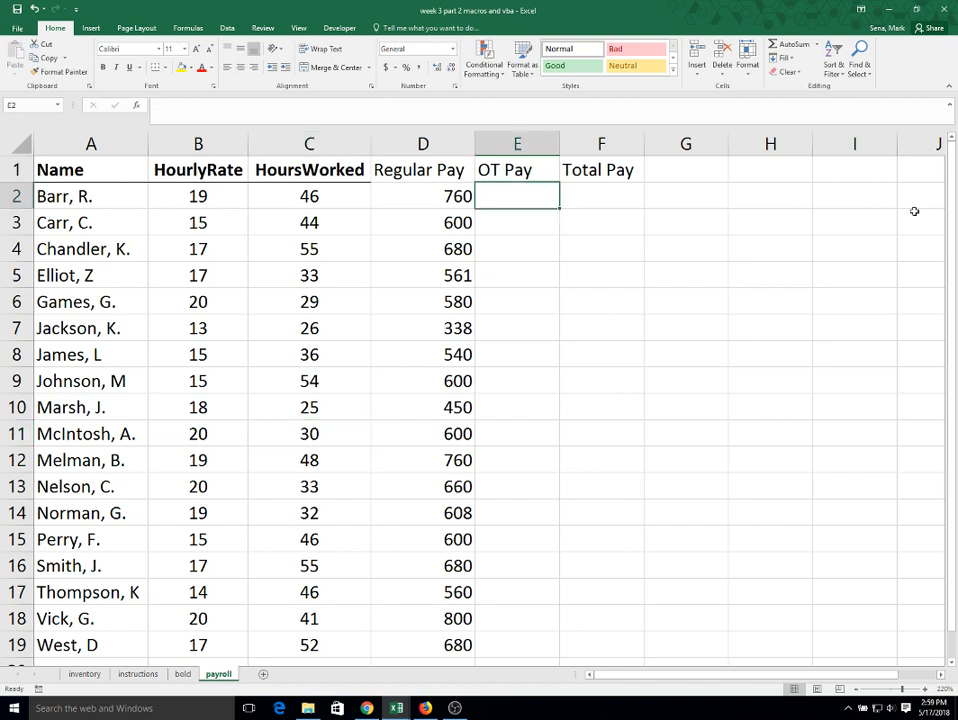
text(=if)
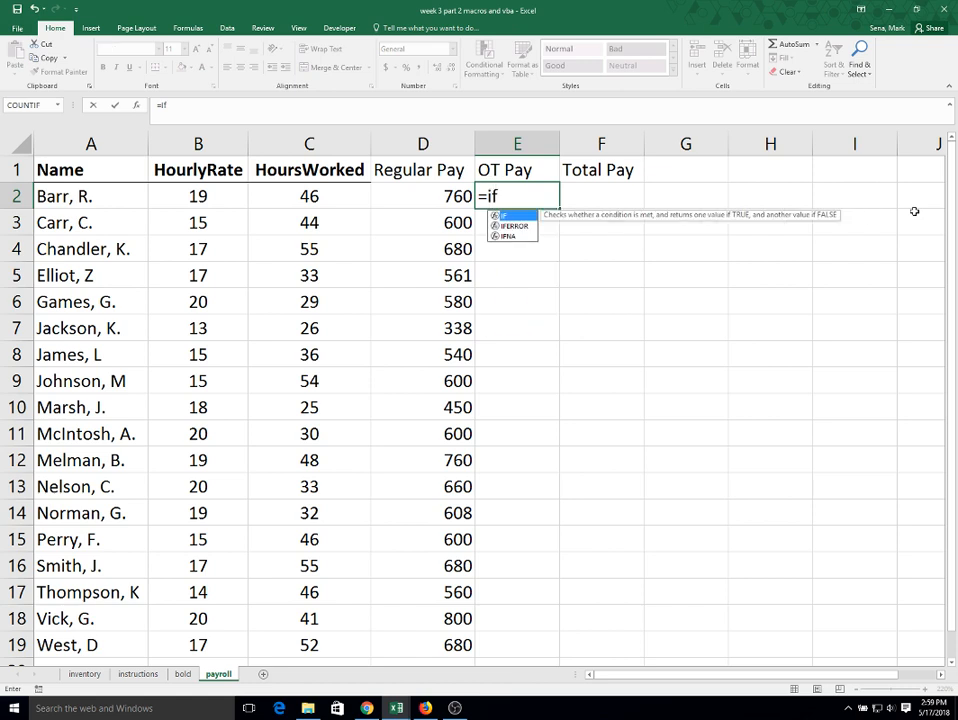
text(()
click(334, 193)
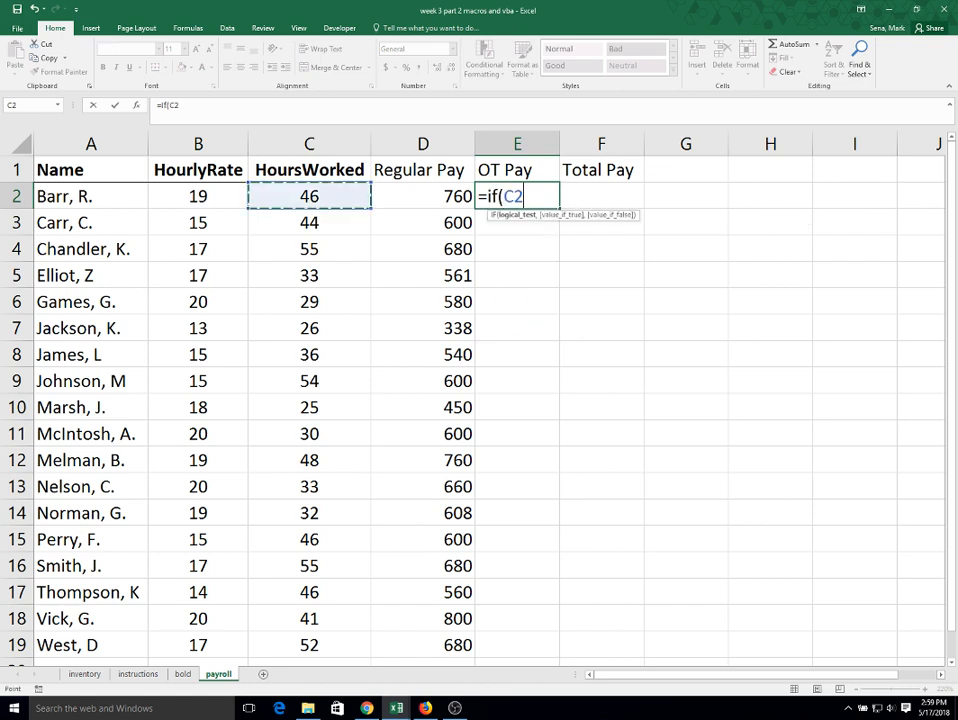
text(>)
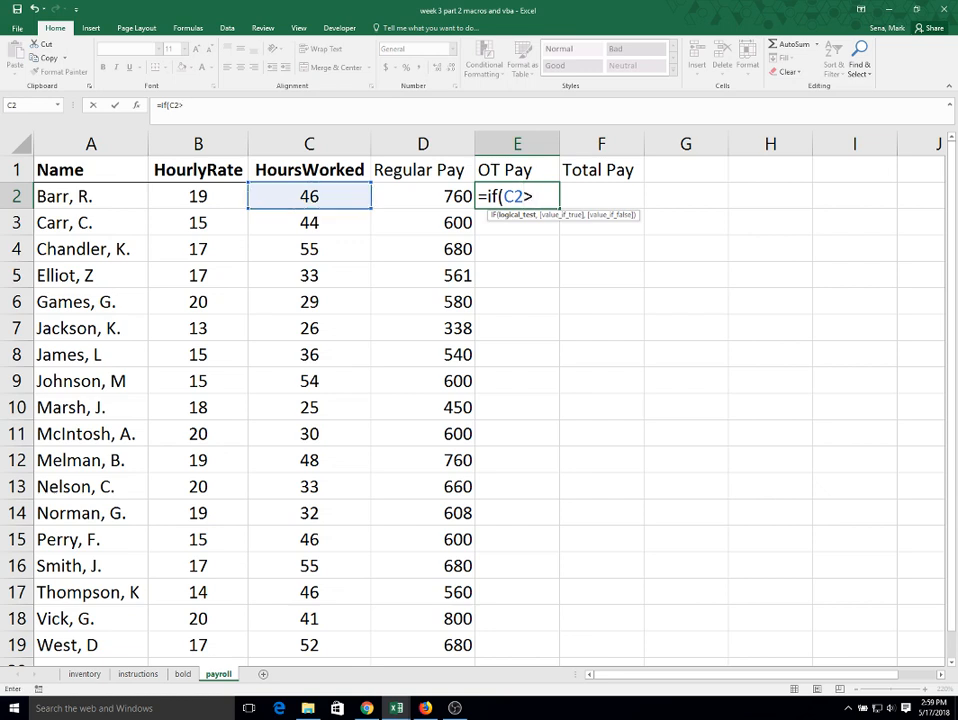
text(40,)
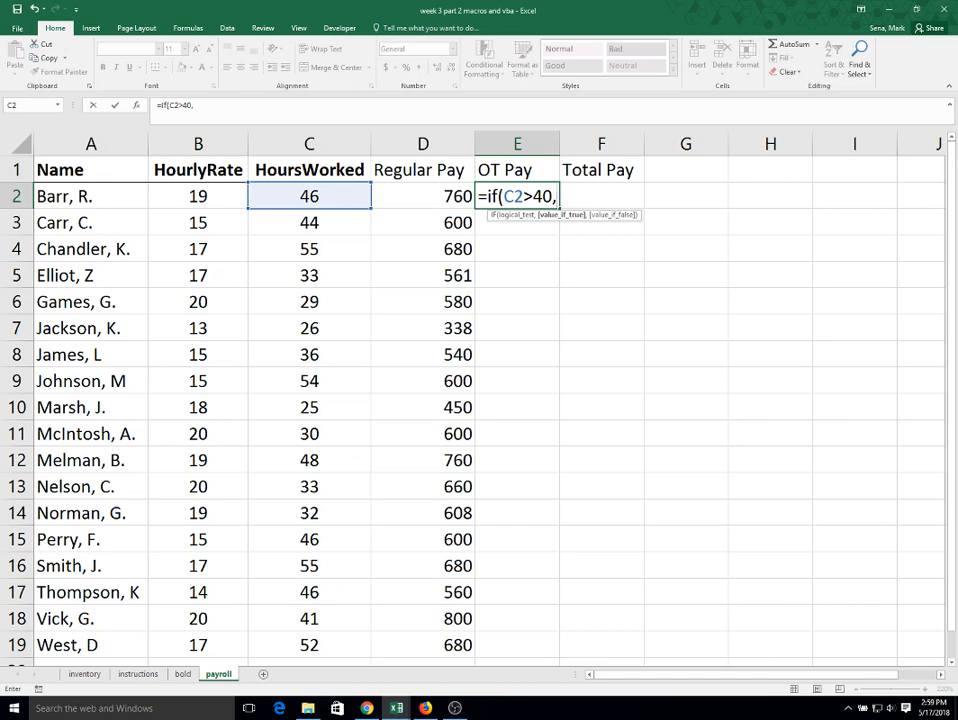
text(()
text(40)
text(-)
key(BackSpace)
key(BackSpace)
key(BackSpace)
text(c2)
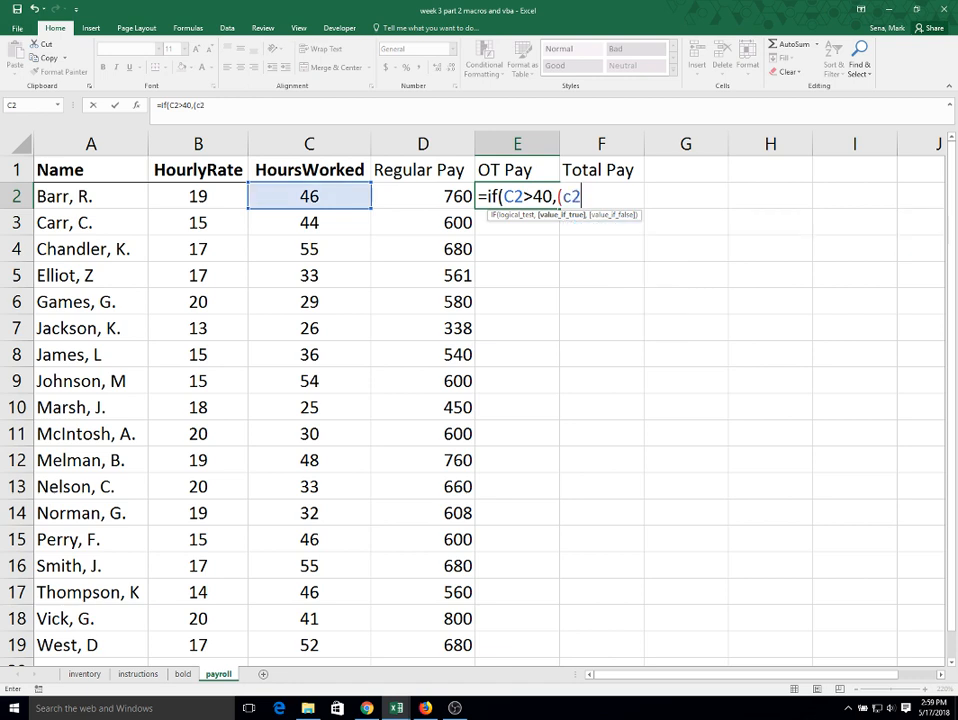
text(-40)*)
click(218, 190)
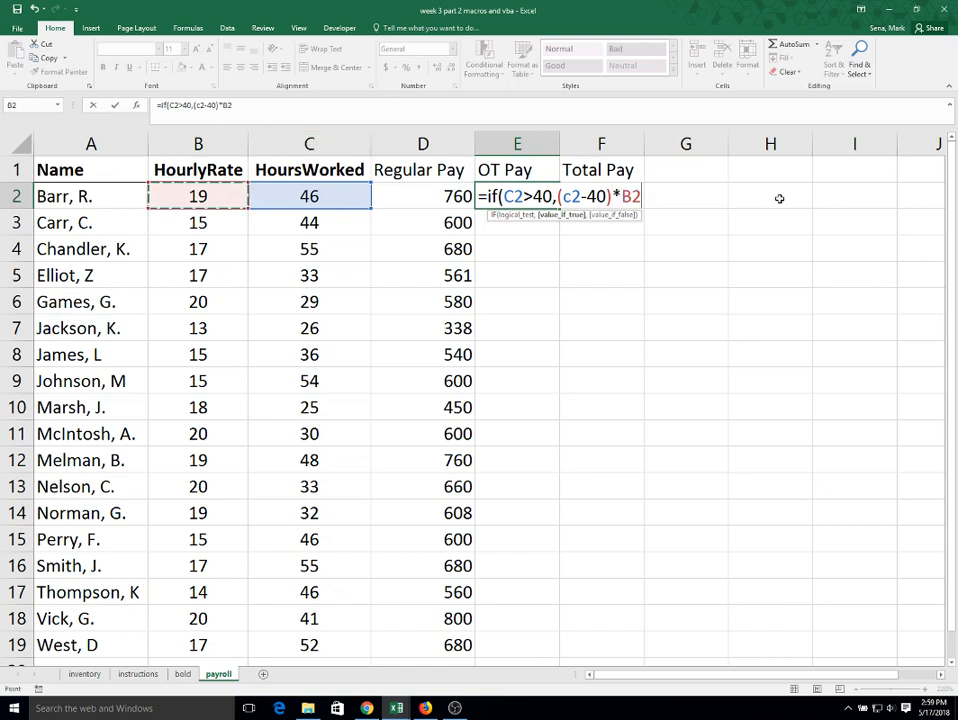
text(*1.5)
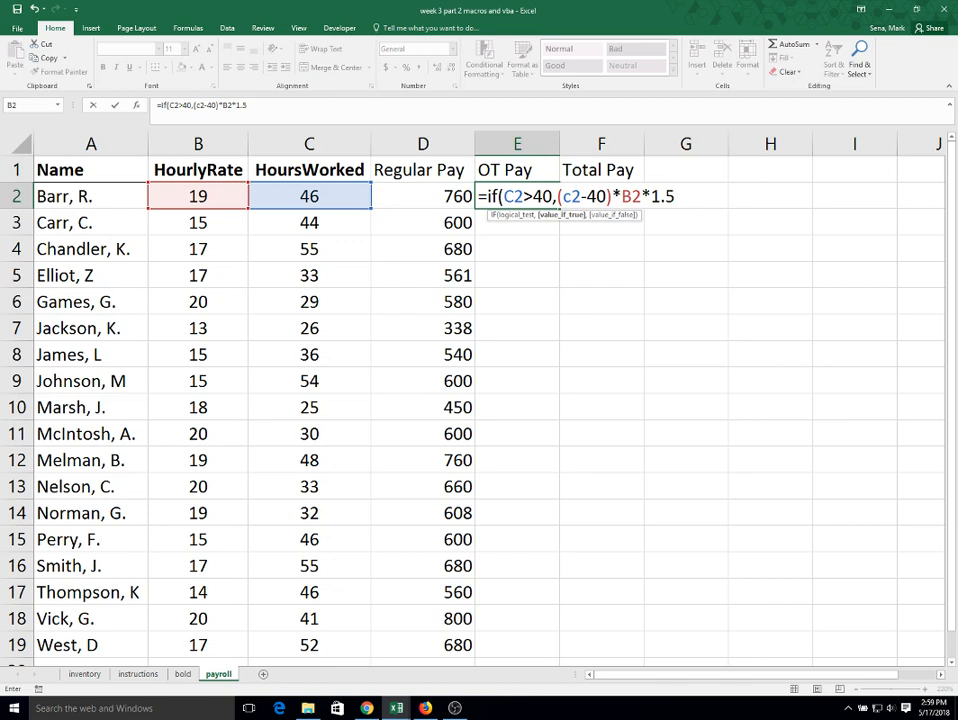
text(,)
text(0)
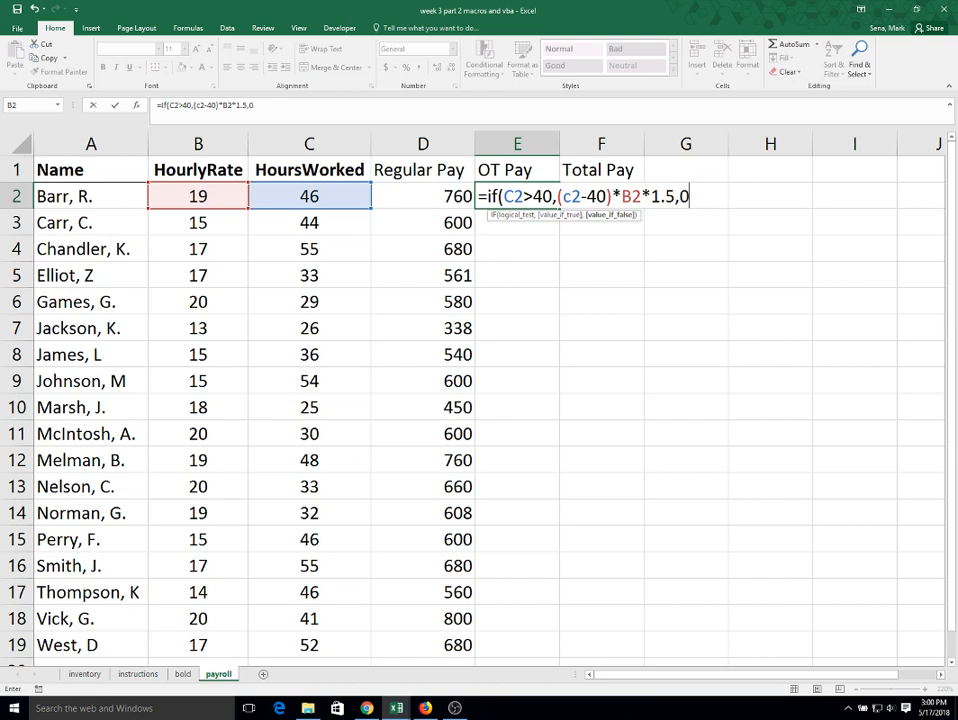
text())
key(Return)
key(Up)
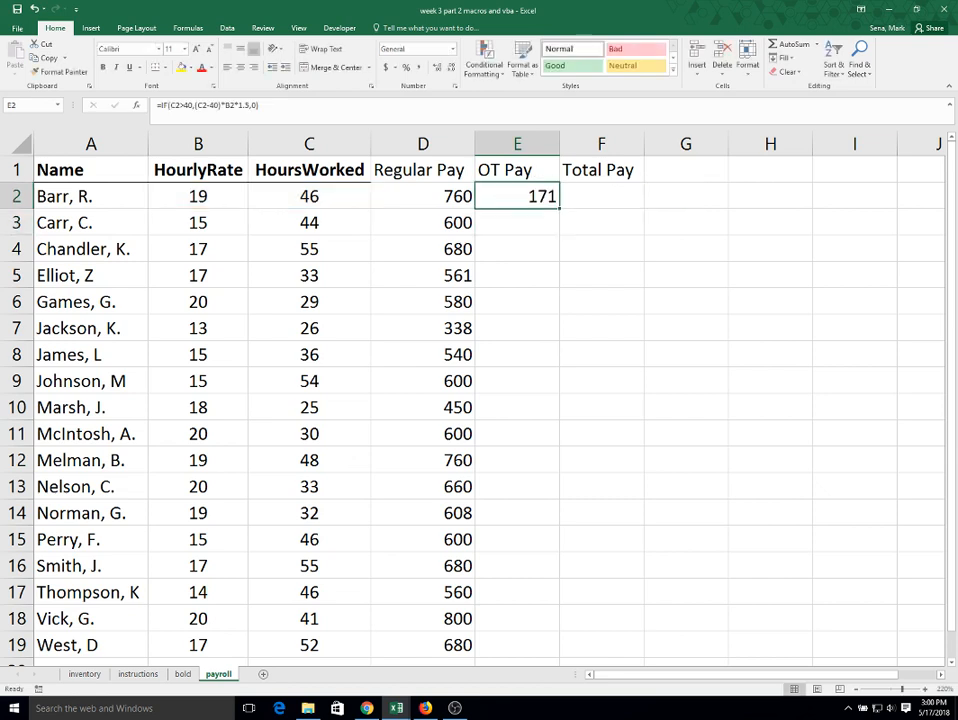
Fill the overtime pay formula from E2 down through E19 and check the results against the hours worked
double_click(559, 211)
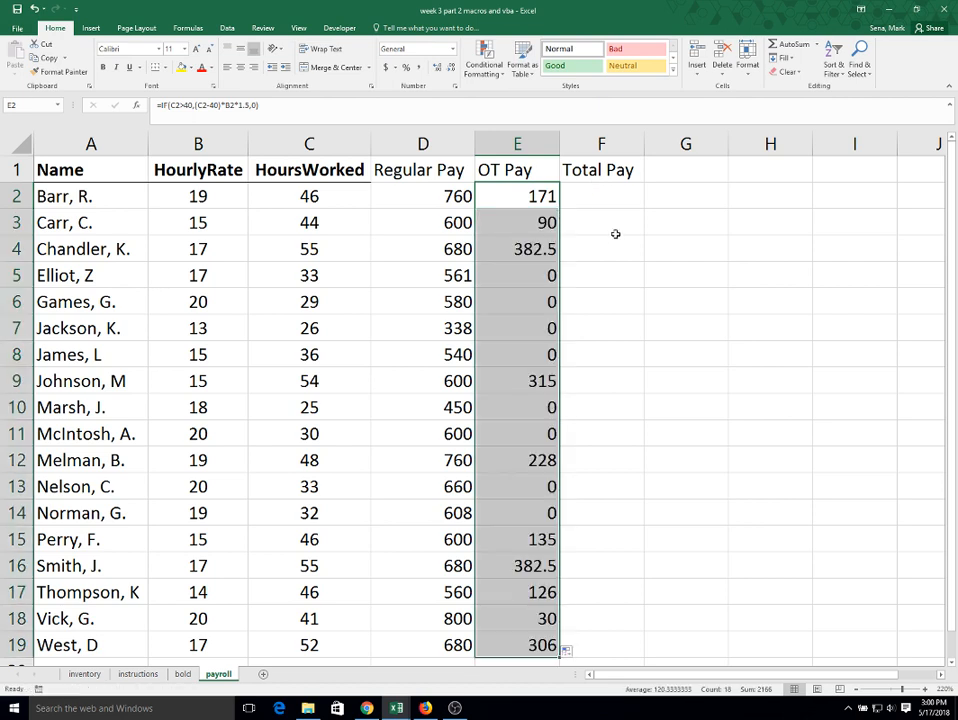
click(509, 227)
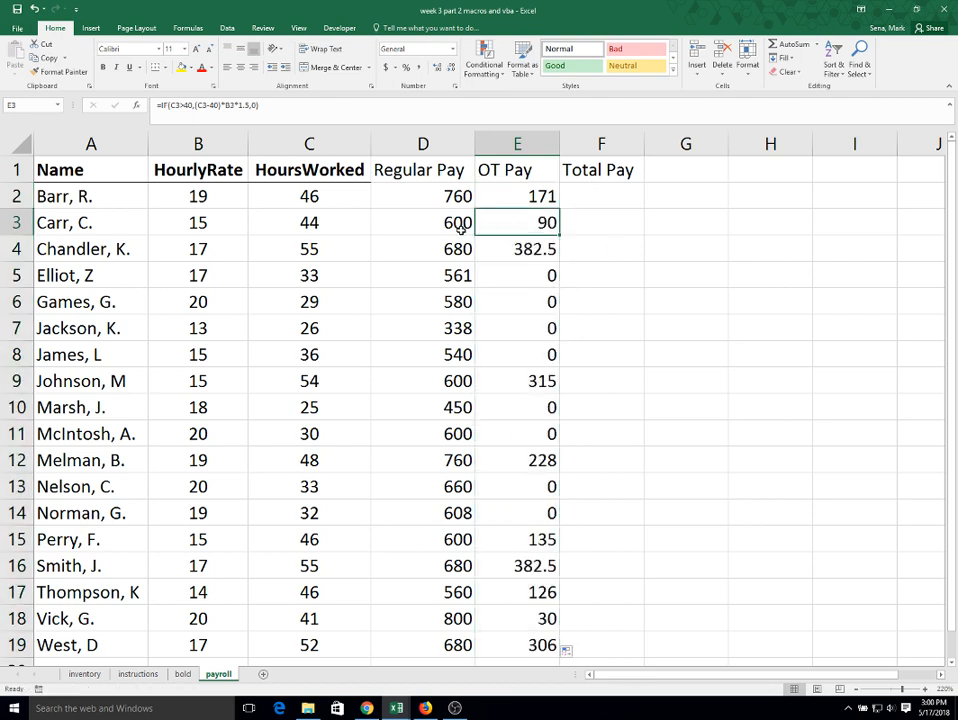
click(316, 224)
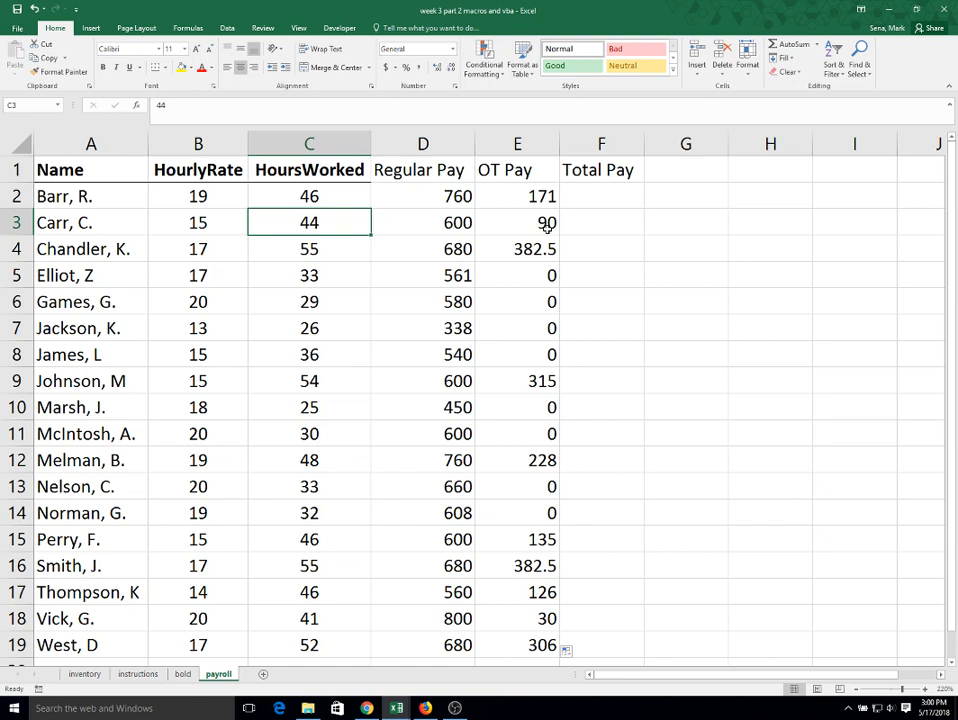
click(324, 275)
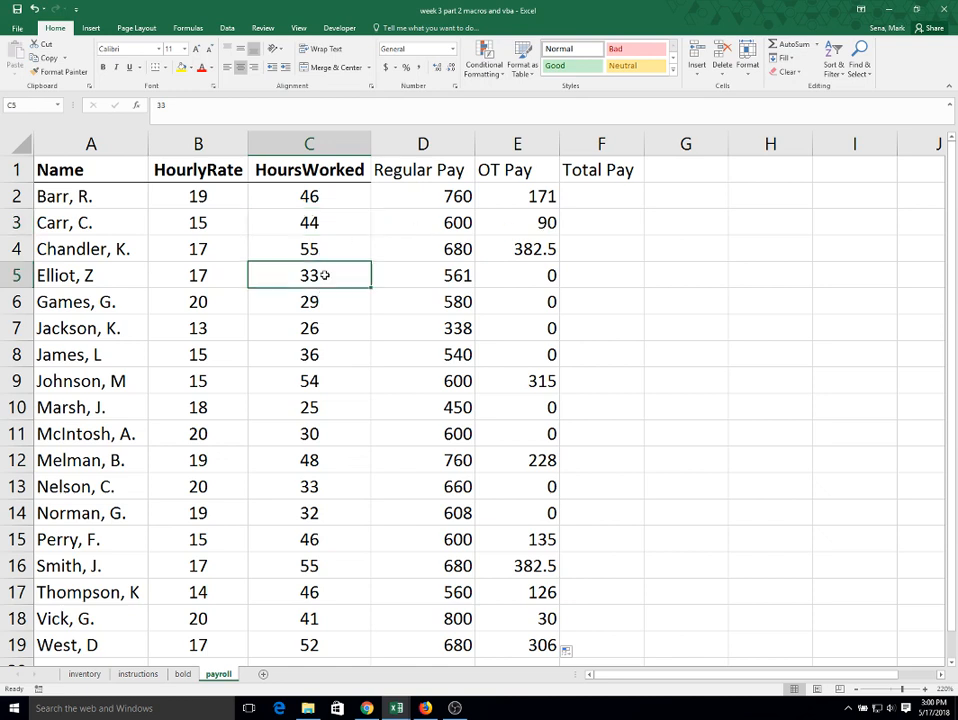
click(550, 276)
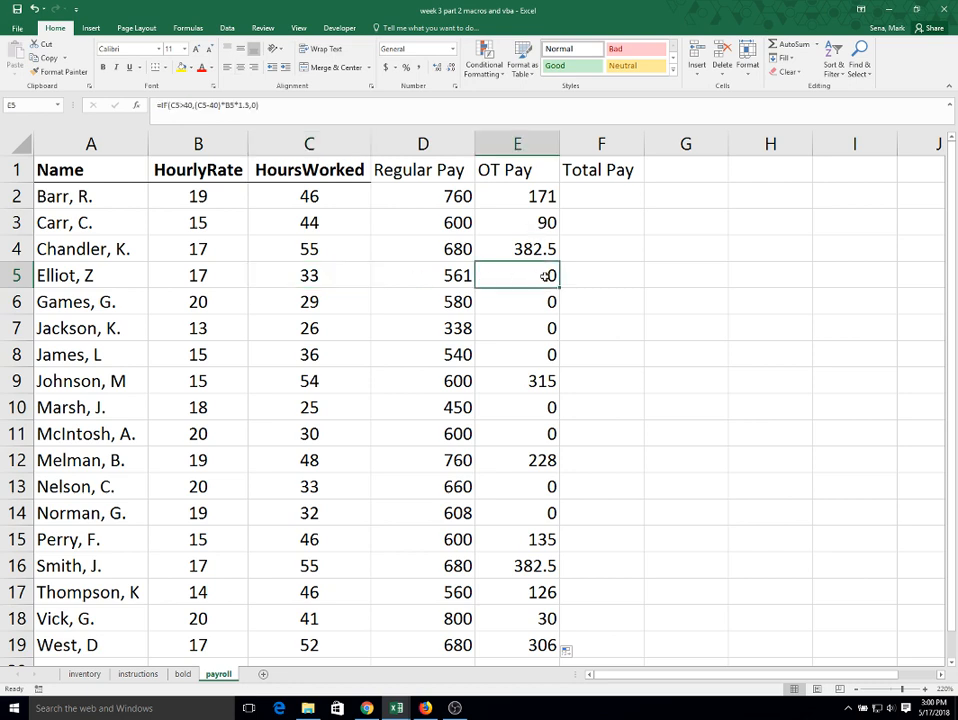
Enter the total pay formula =D2+E2 in F2 and fill it down through F19
click(609, 195)
text(=)
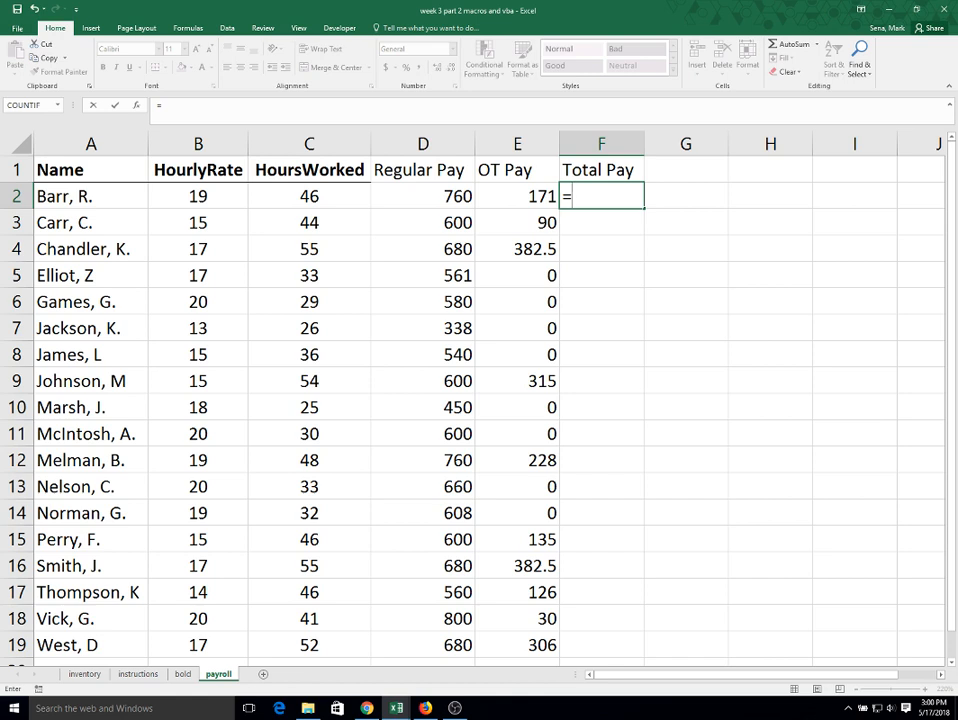
click(396, 199)
text(+)
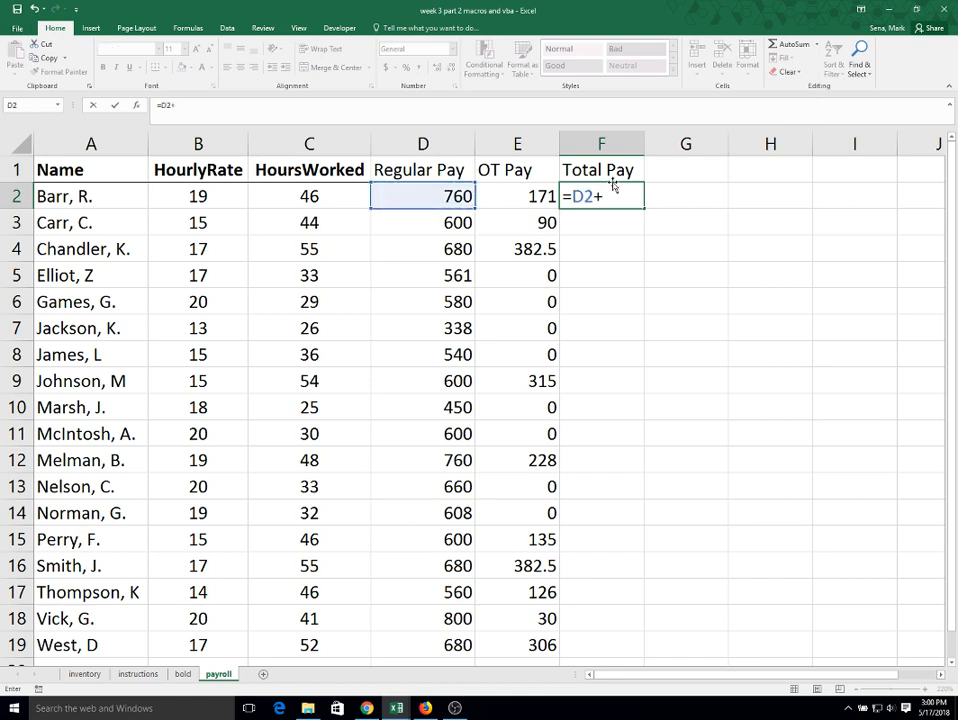
text(e2)
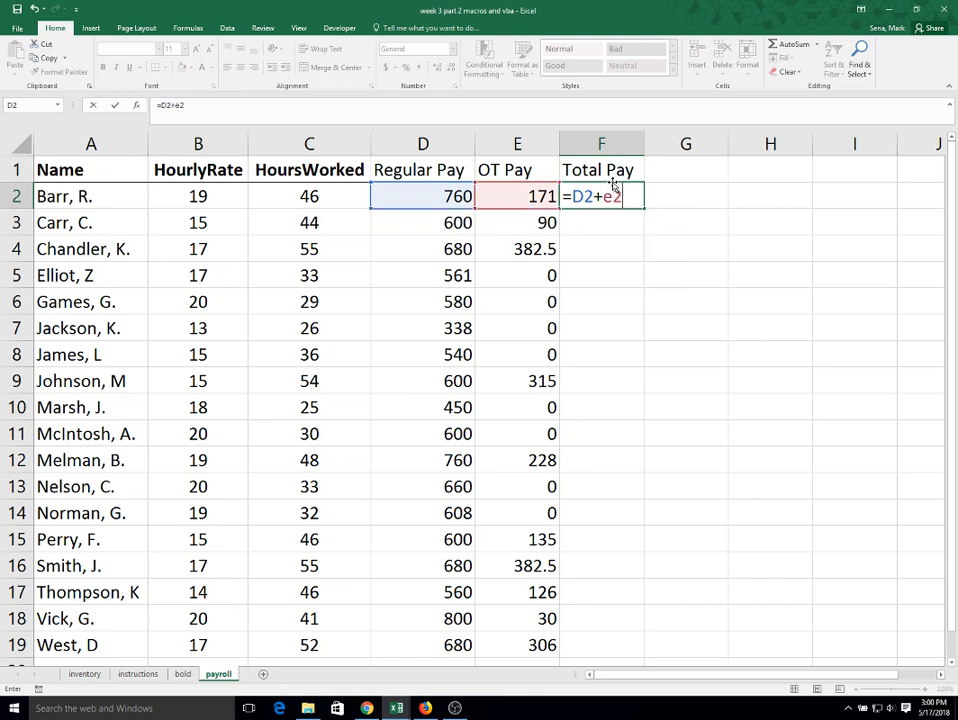
key(Return)
click(615, 197)
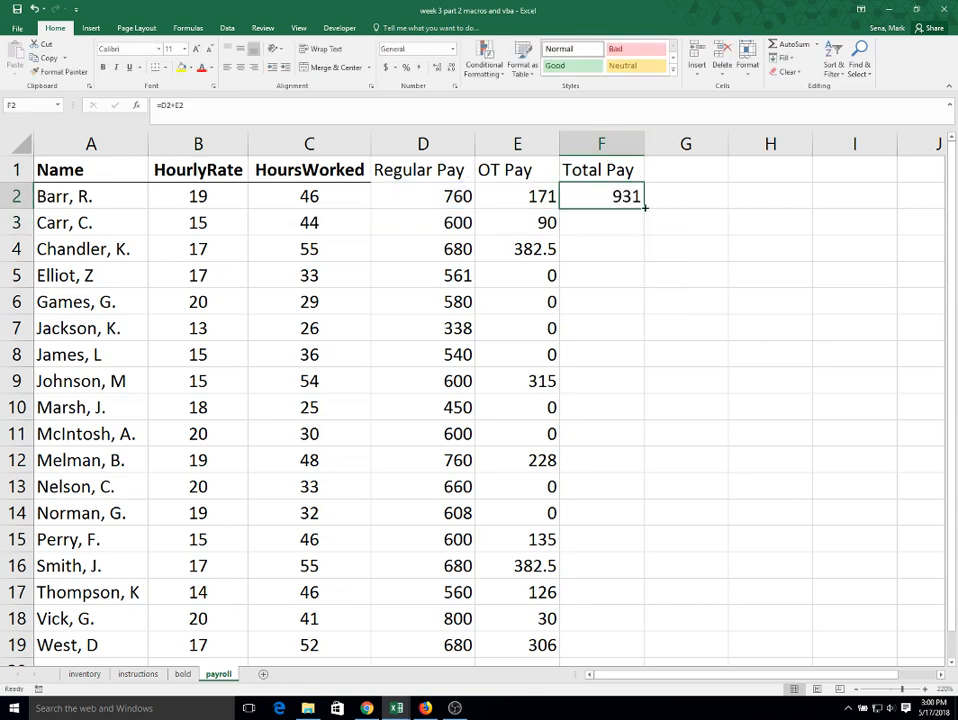
double_click(643, 206)
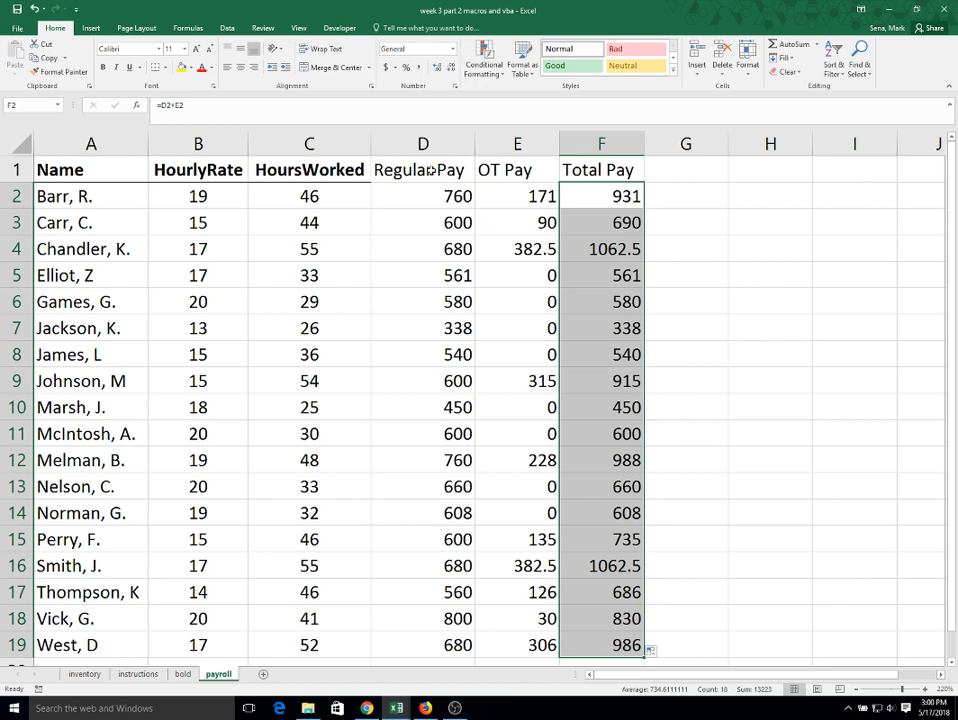
Make the headers in D1:F1 bold and apply the Currency format to the pay amounts in D2:F19
drag(429, 171, 622, 171)
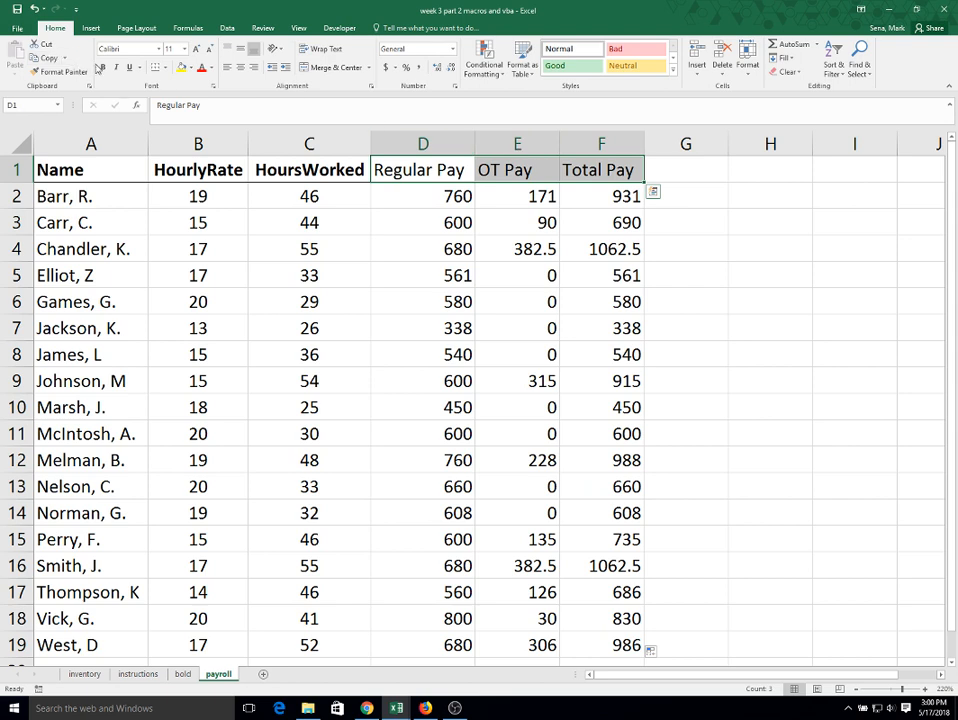
key(ctrl+b)
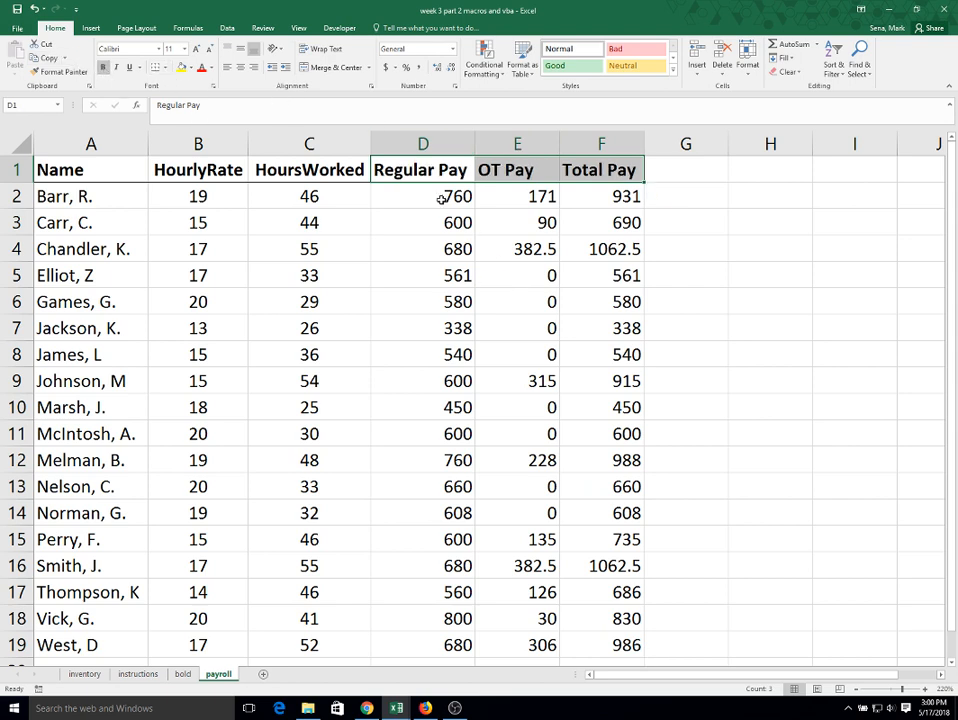
drag(441, 199, 569, 636)
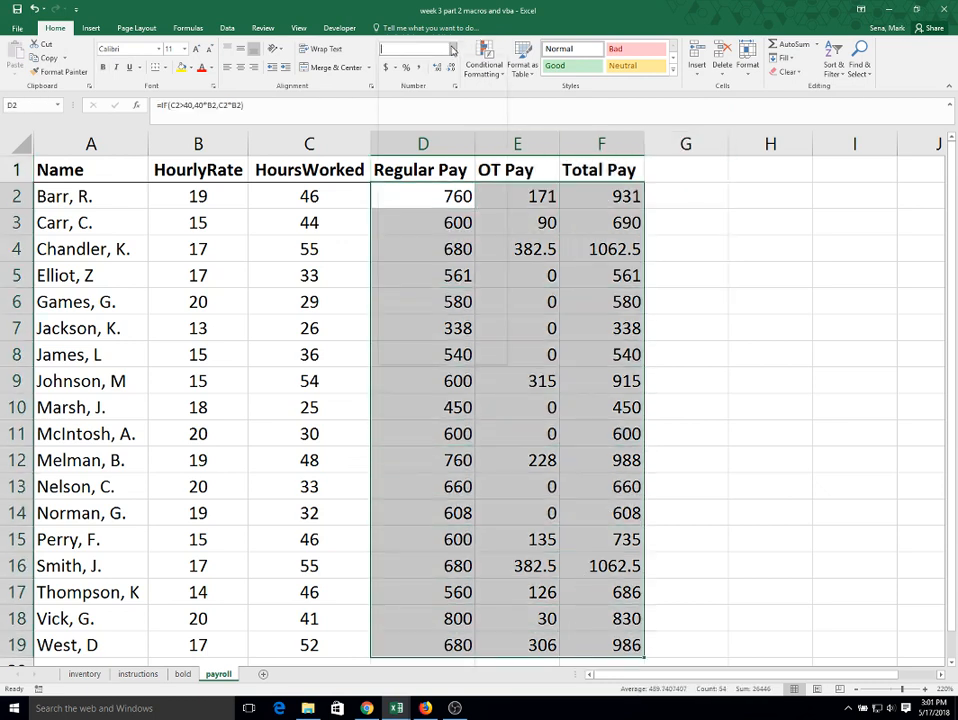
click(452, 49)
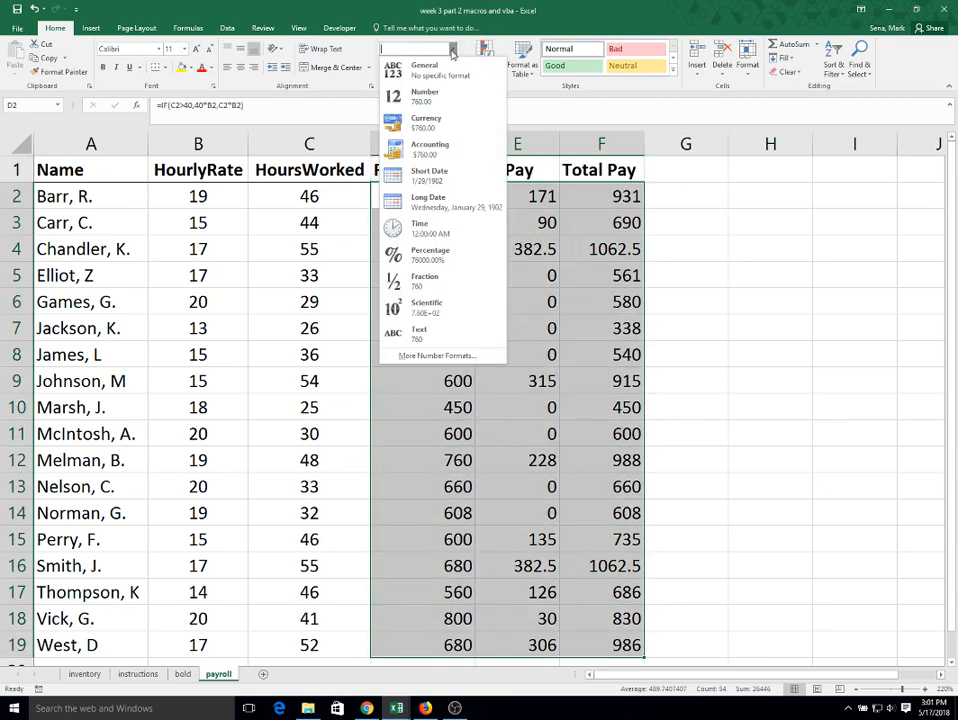
click(440, 122)
click(708, 354)
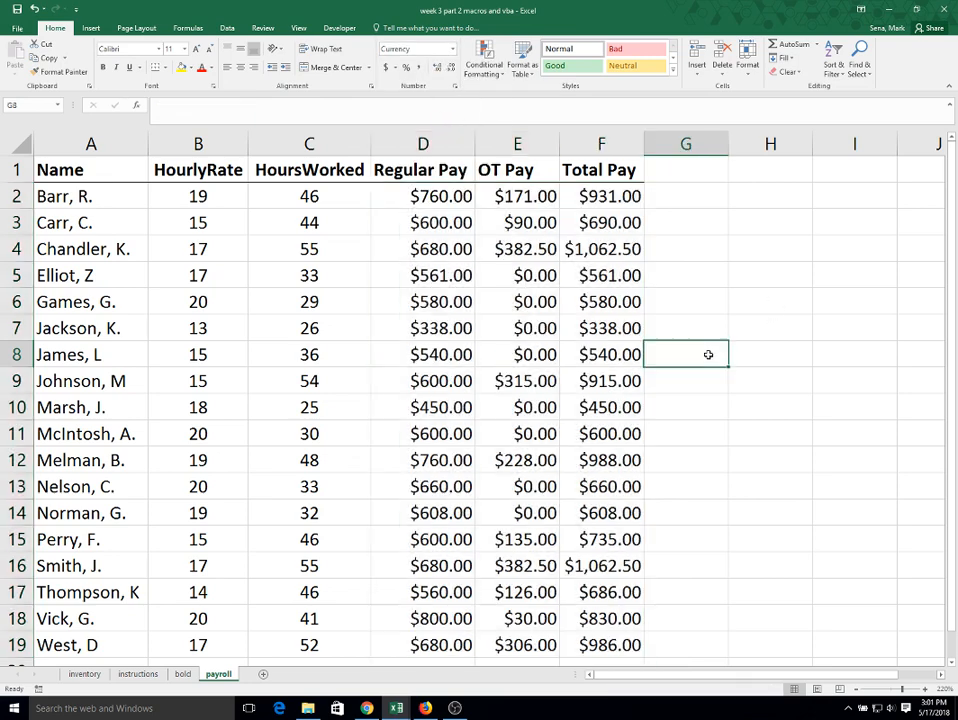
scroll(712, 354, down, 3)
scroll(713, 353, up, 3)
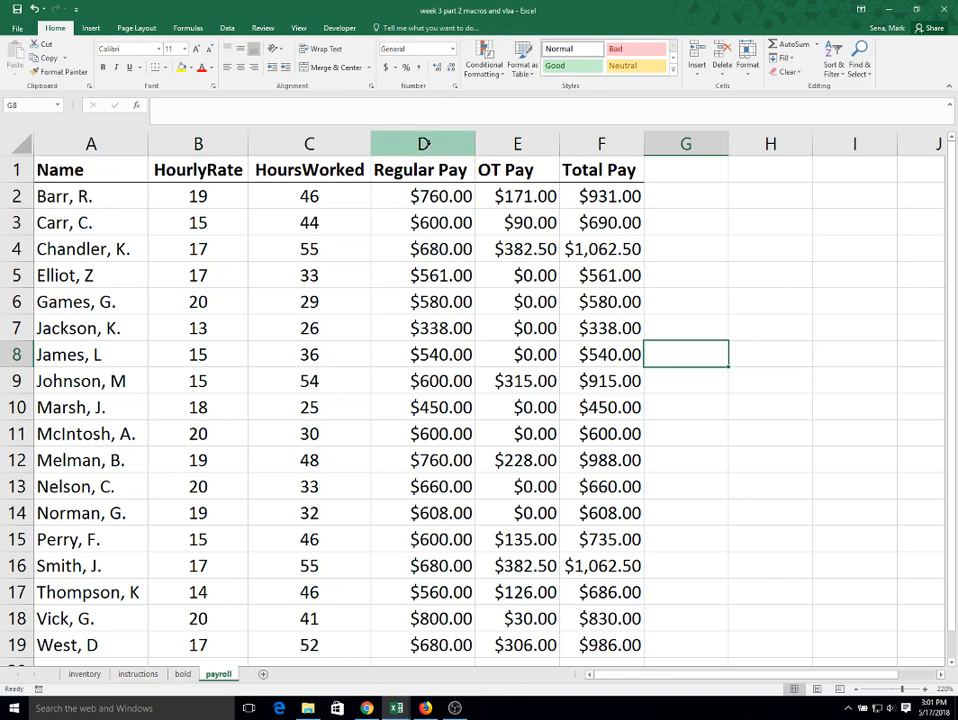
Delete columns D through F with the trial pay calculations from the payroll sheet
drag(424, 144, 616, 146)
right_click(617, 148)
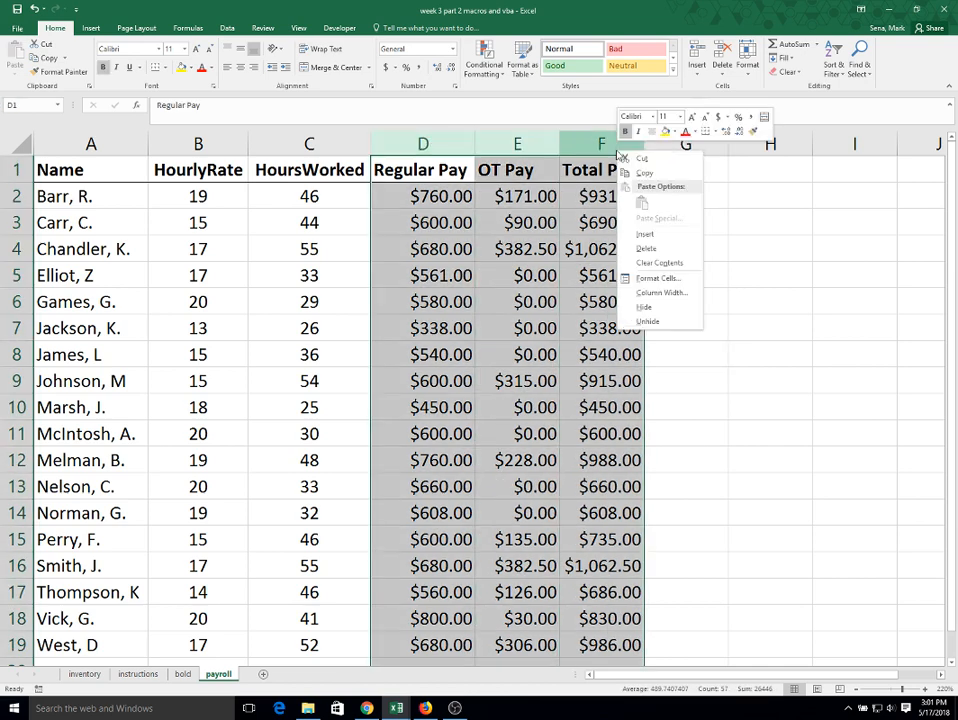
click(673, 247)
click(671, 245)
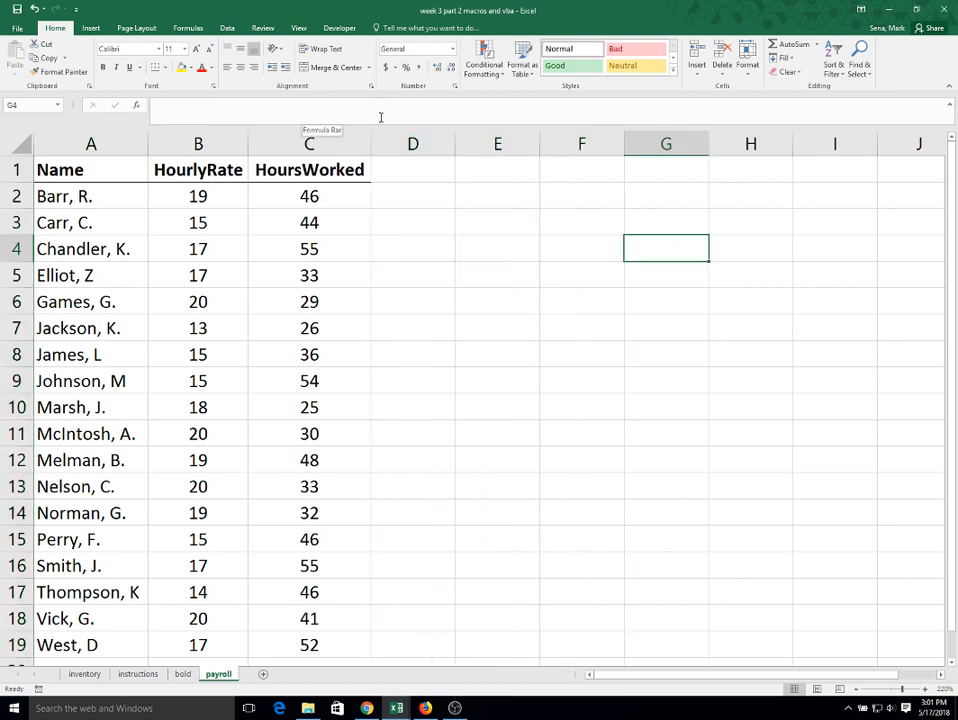
Start recording a macro named ComputePay, stored in this workbook, with p as its Ctrl shortcut letter
click(340, 28)
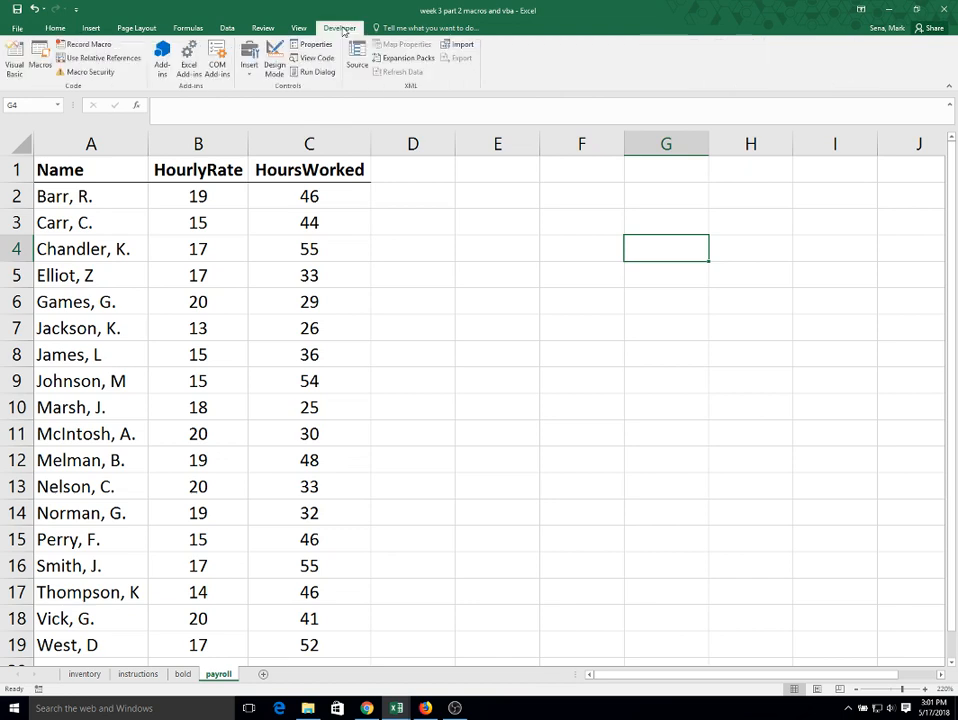
click(88, 45)
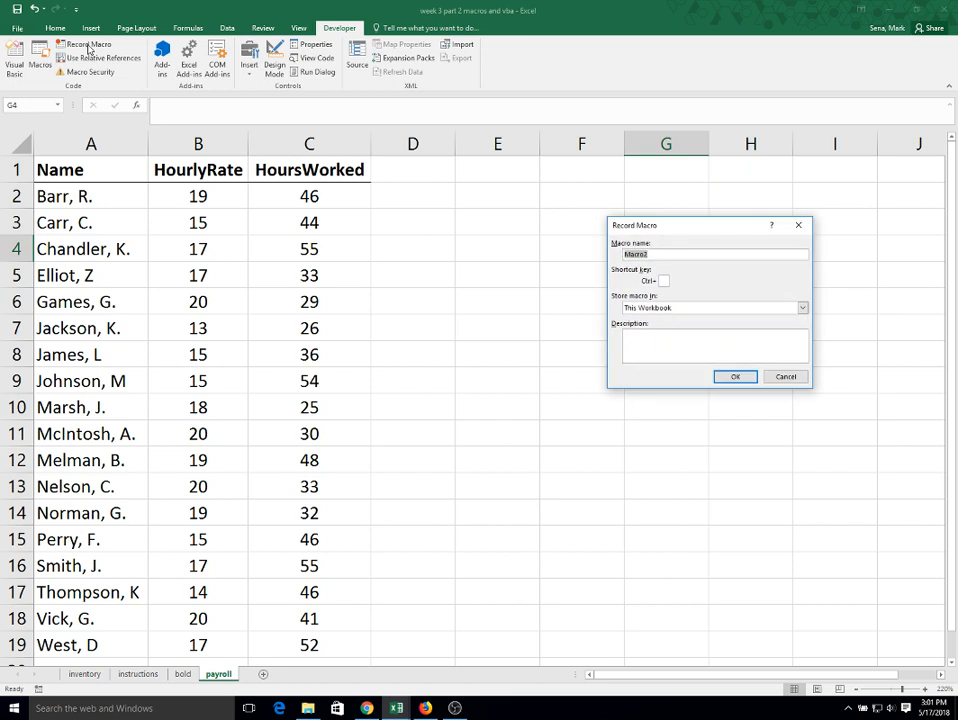
text(computePay)
click(663, 281)
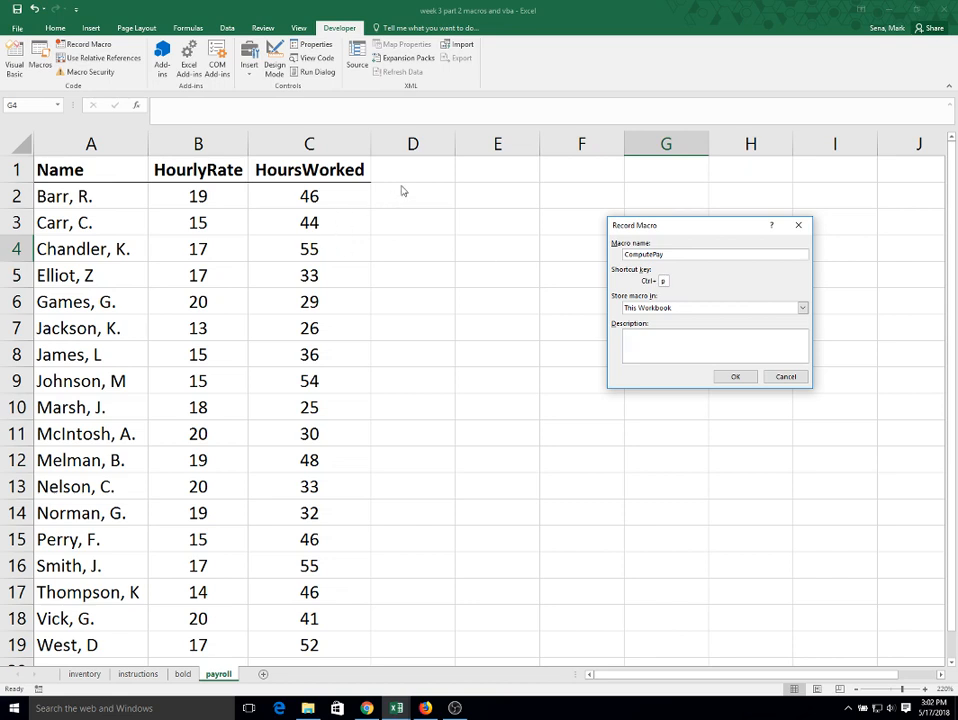
click(740, 378)
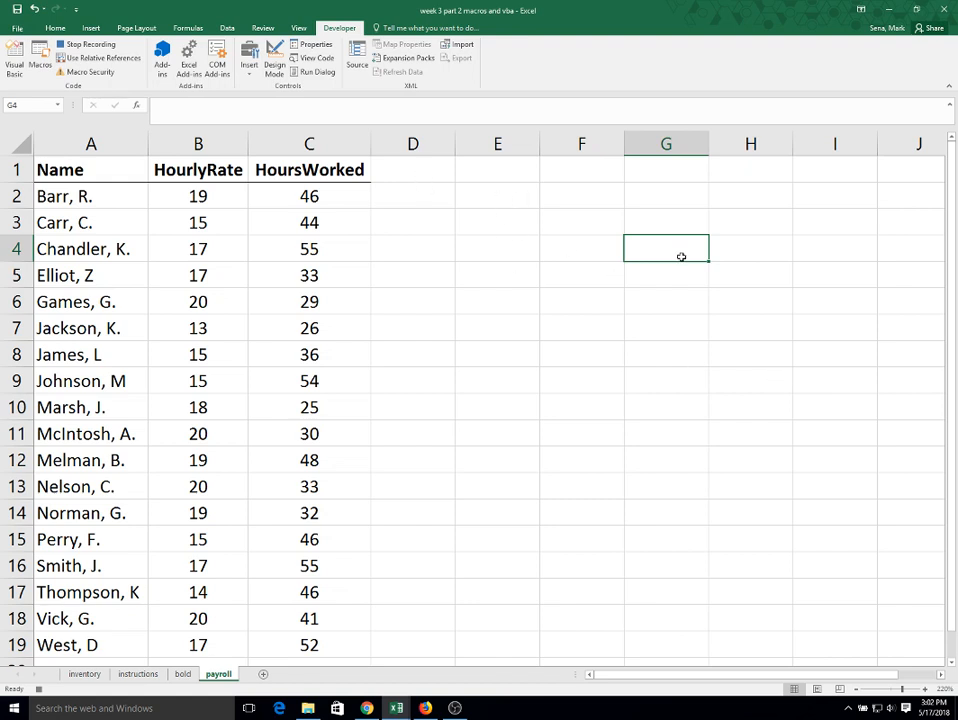
Enter the headers Regular Pay, OT Pay and Total Pay in D1:F1 while the macro records
click(440, 170)
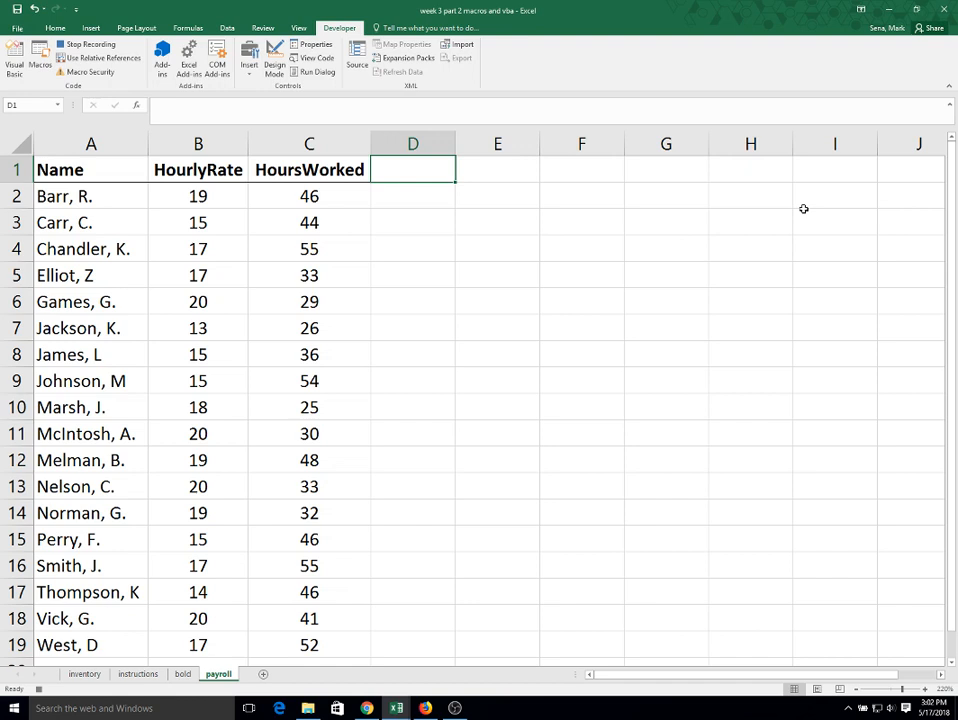
text(Regular)
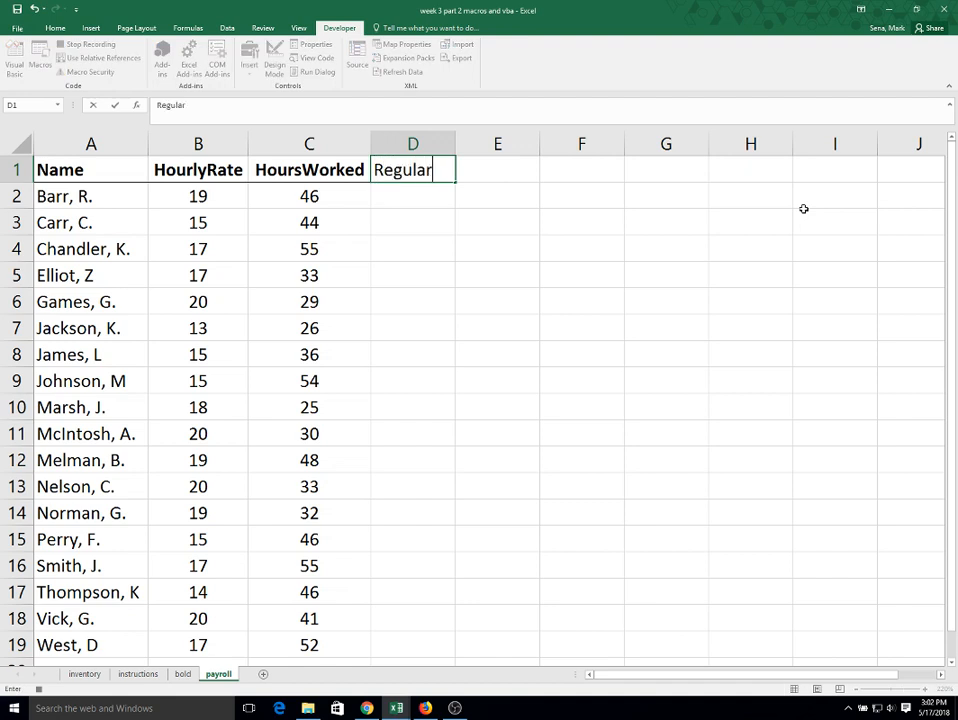
text( Pay)
key(Tab)
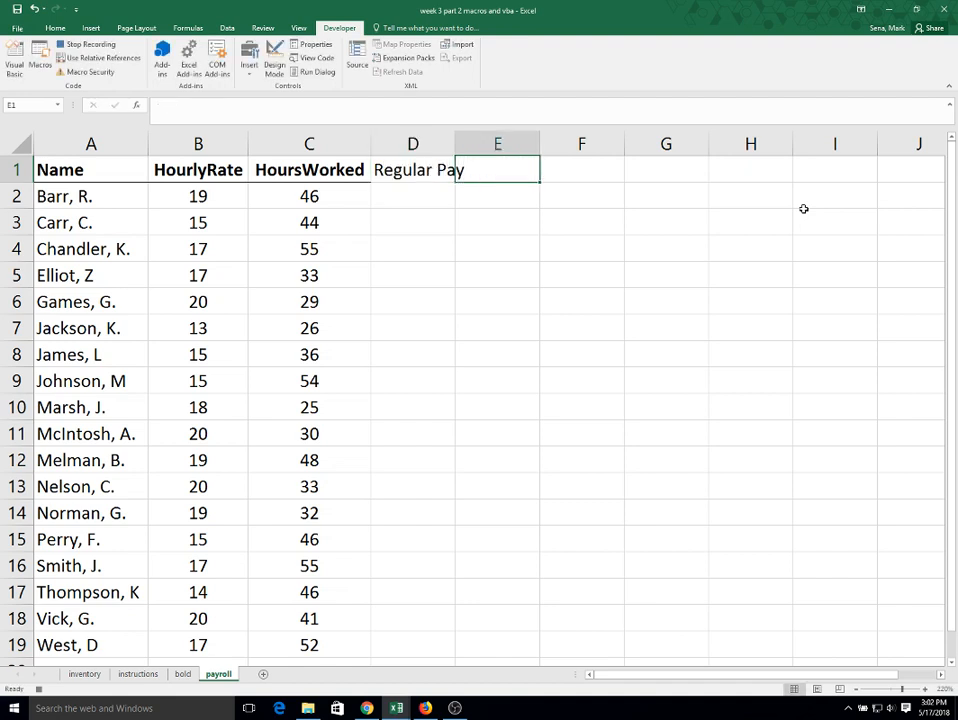
text(OT P)
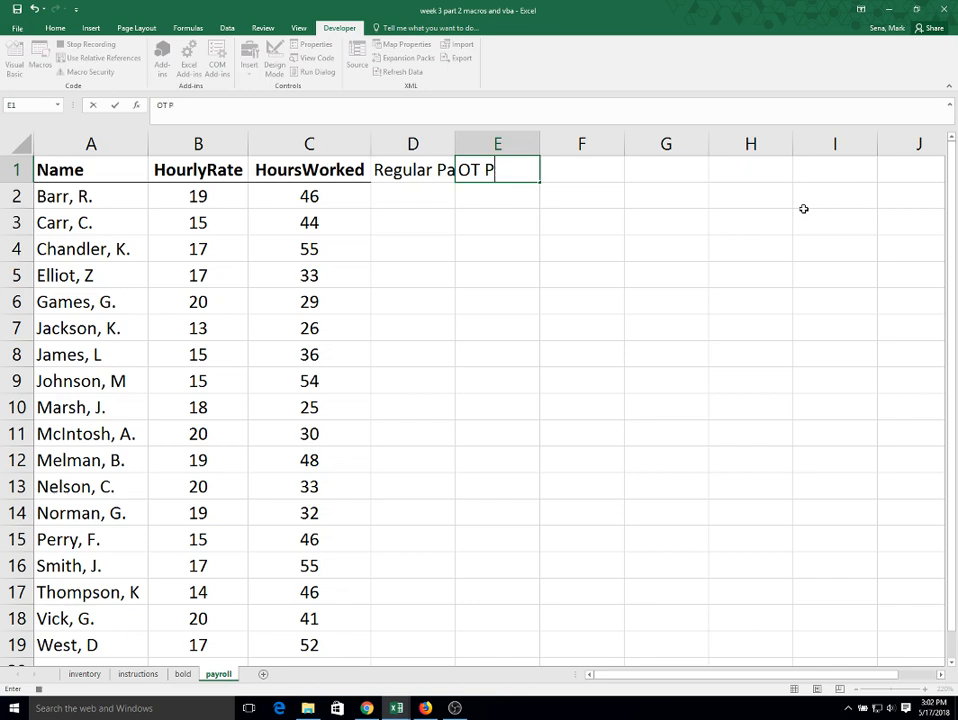
text(ay)
key(Tab)
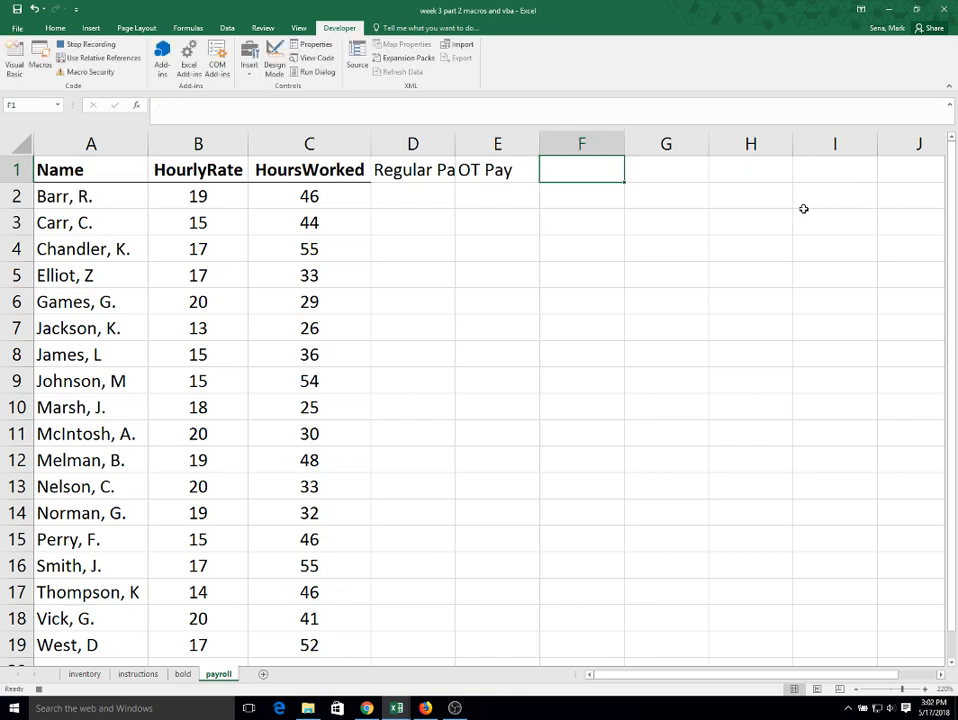
text(Total Pay)
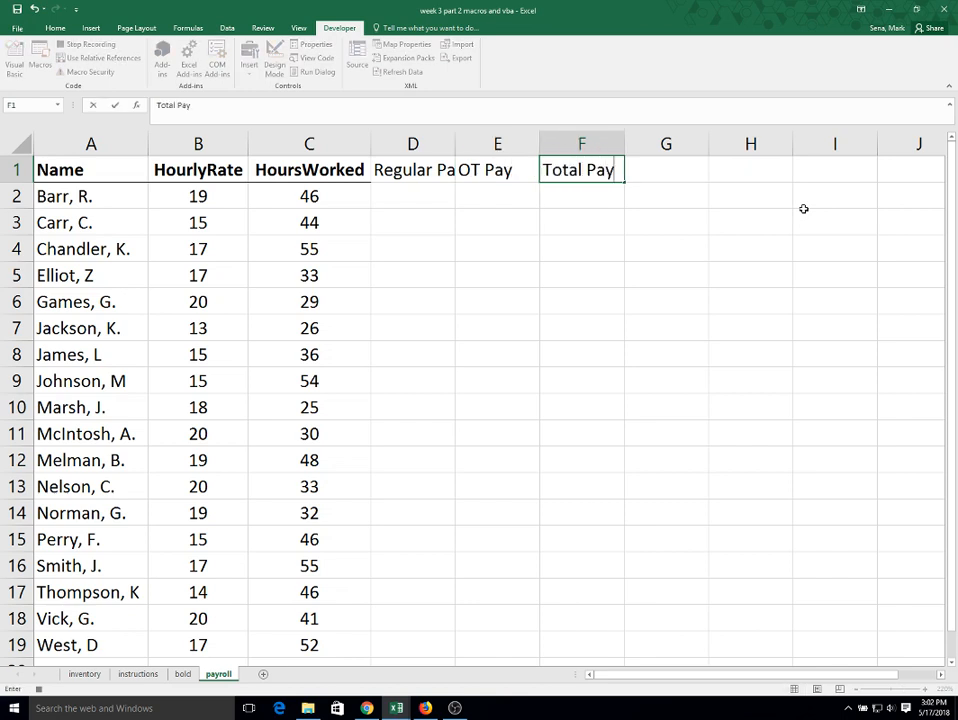
key(Return)
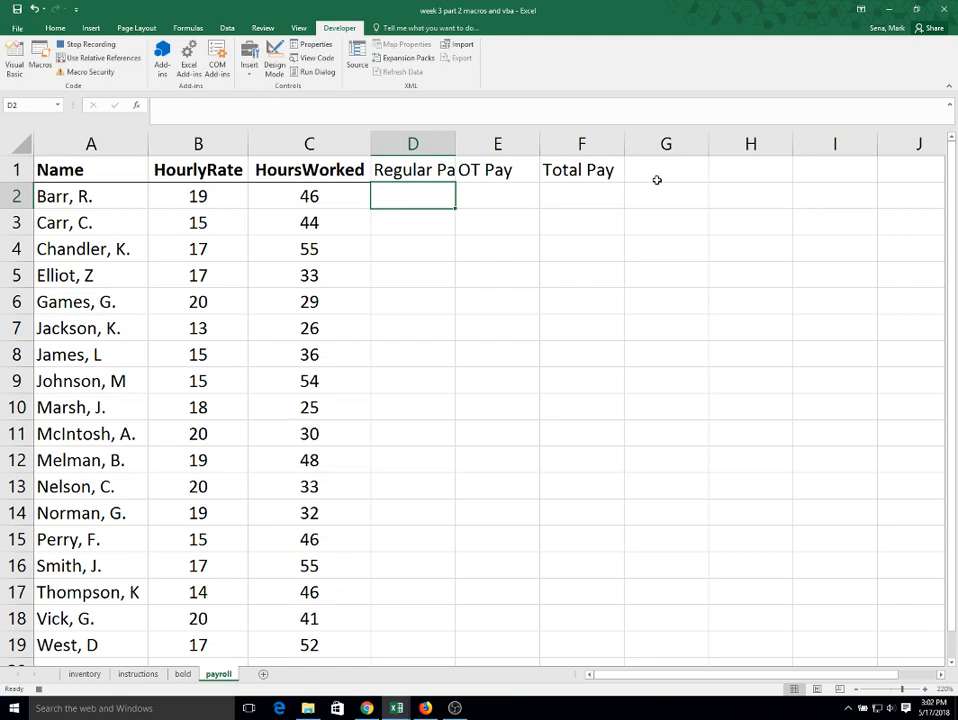
Enter the regular pay formula =IF(C2>40,40*B2,C2*B2) in D2 and fill it down to D19
text(=)
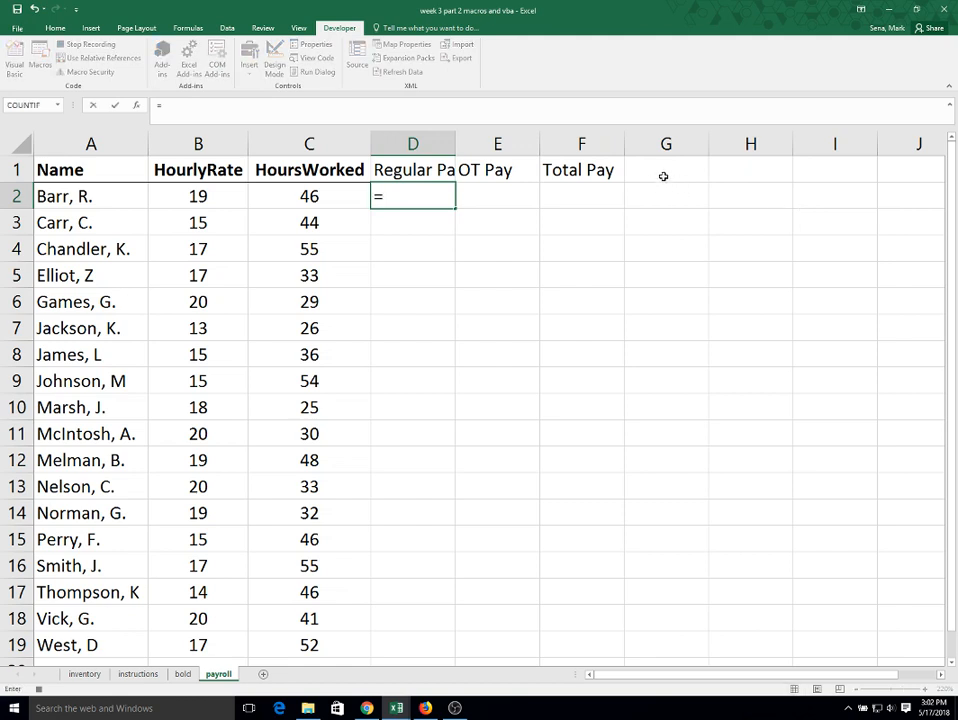
text(if)
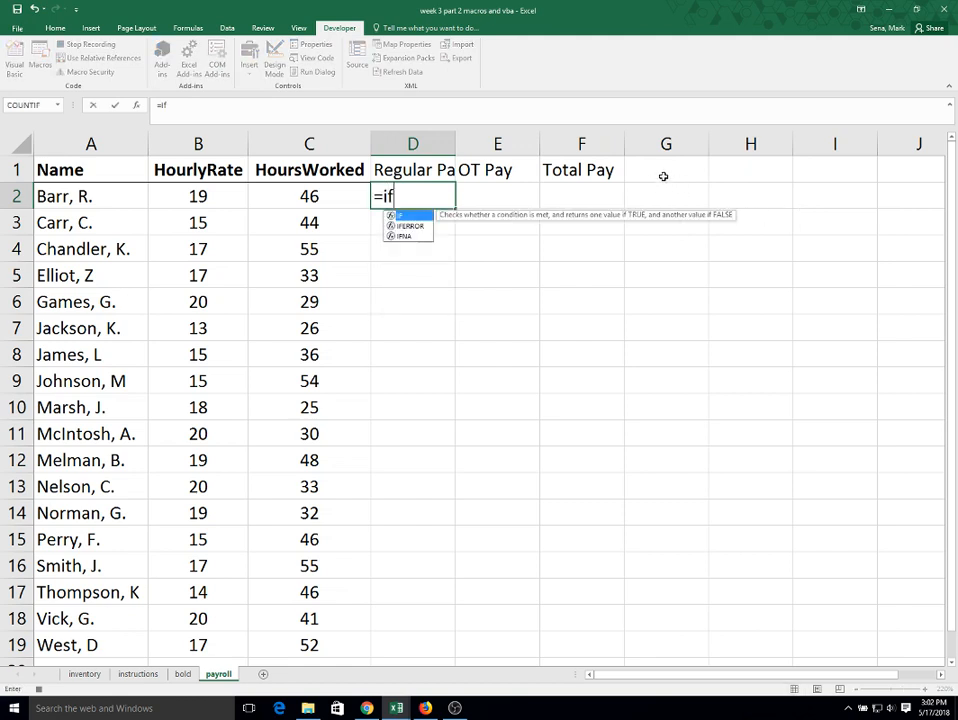
text(()
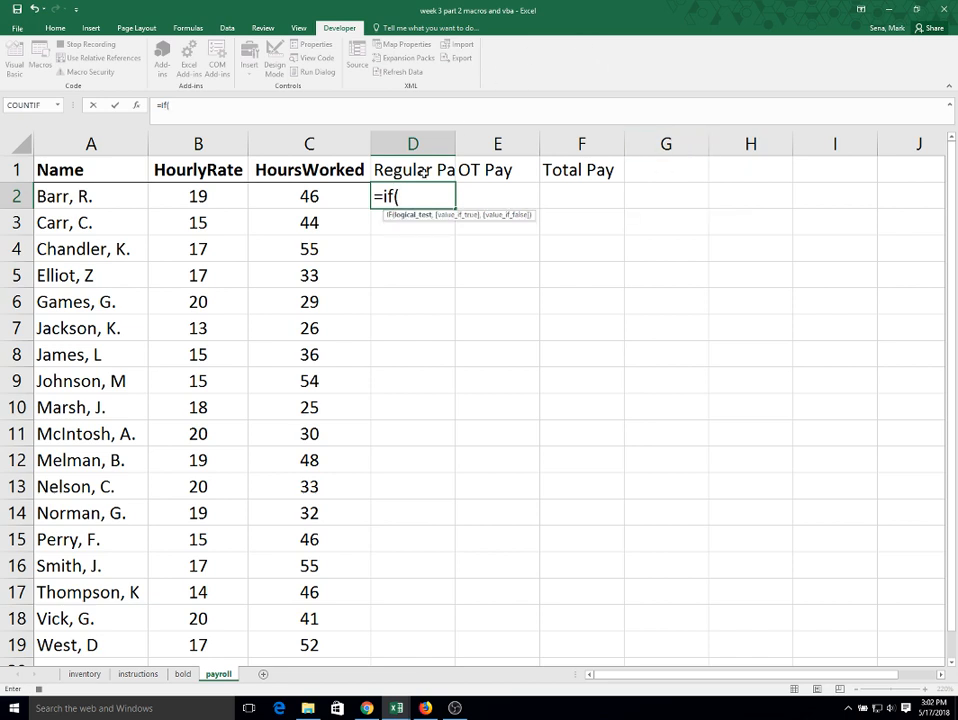
click(309, 196)
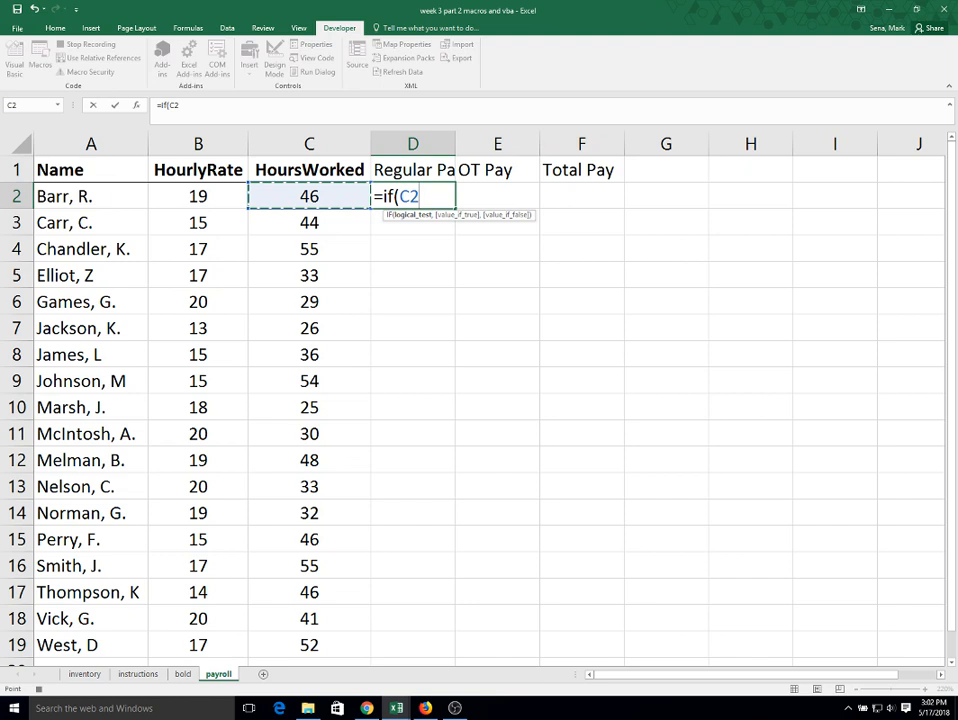
text(>40)
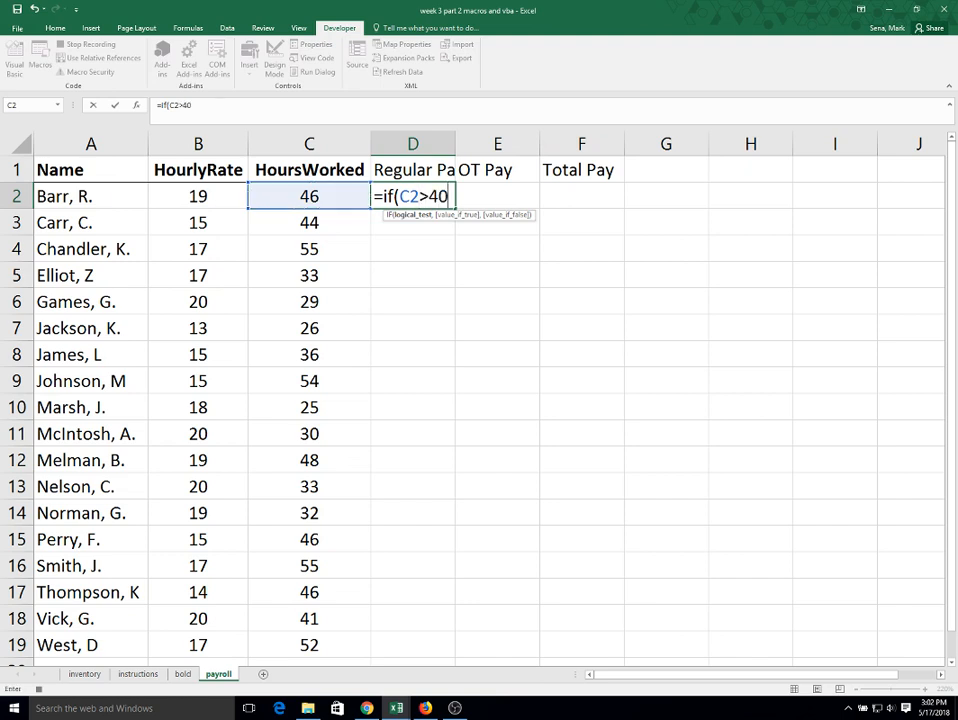
text(,)
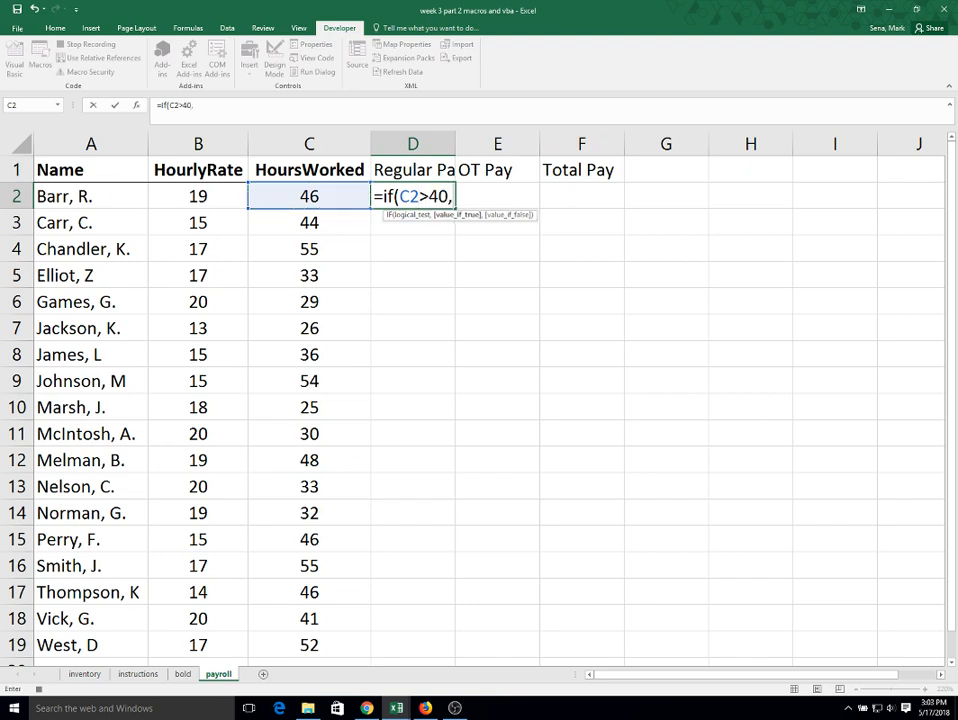
text(40)
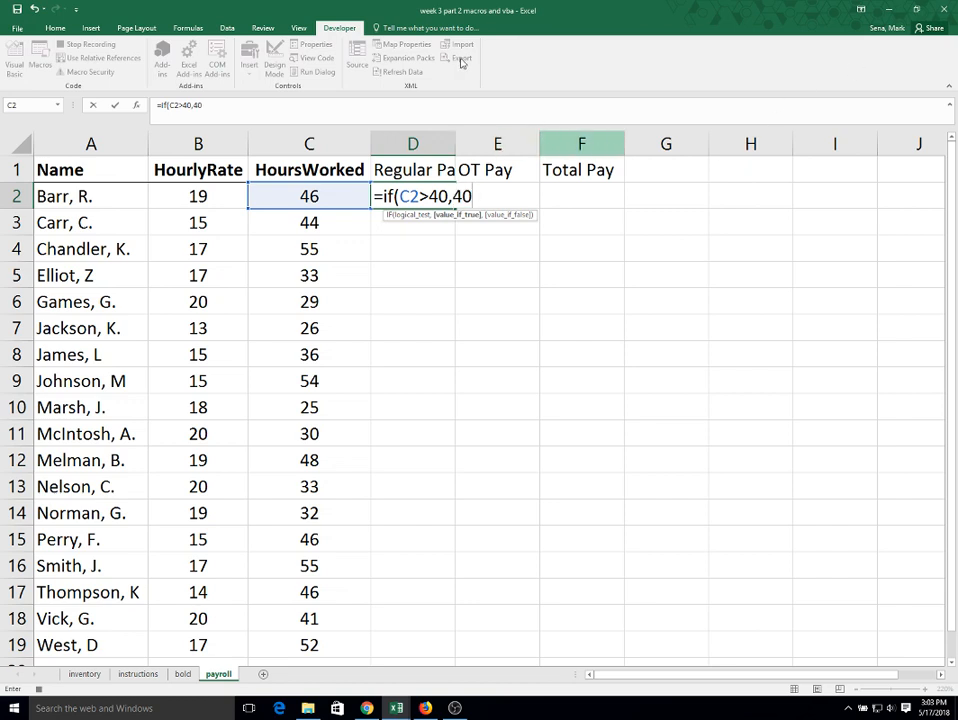
text(*)
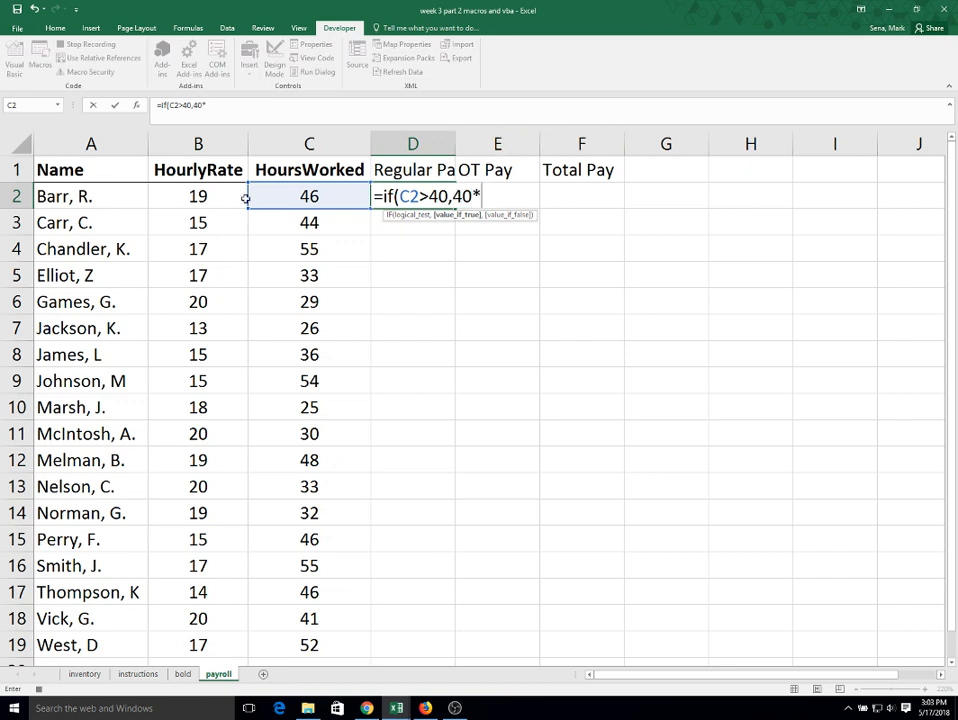
click(213, 193)
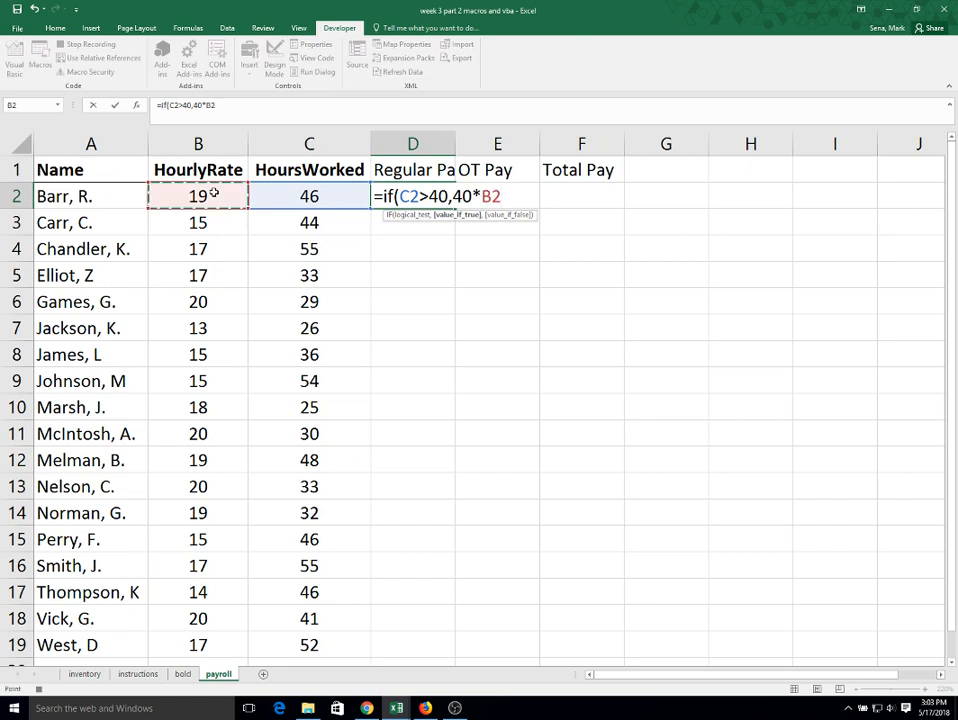
text(,)
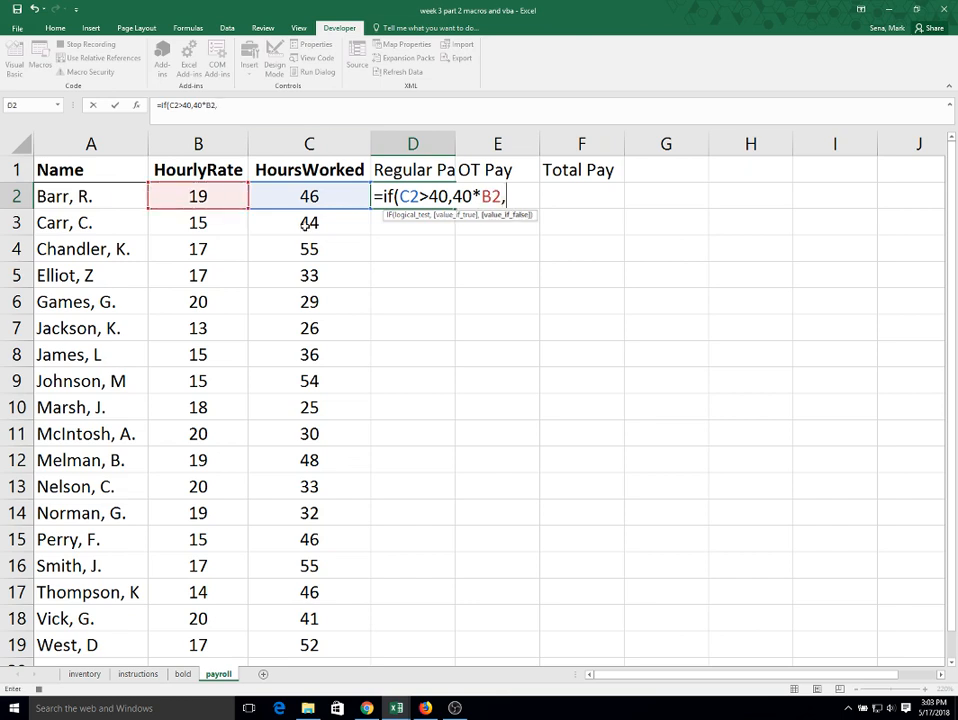
click(324, 195)
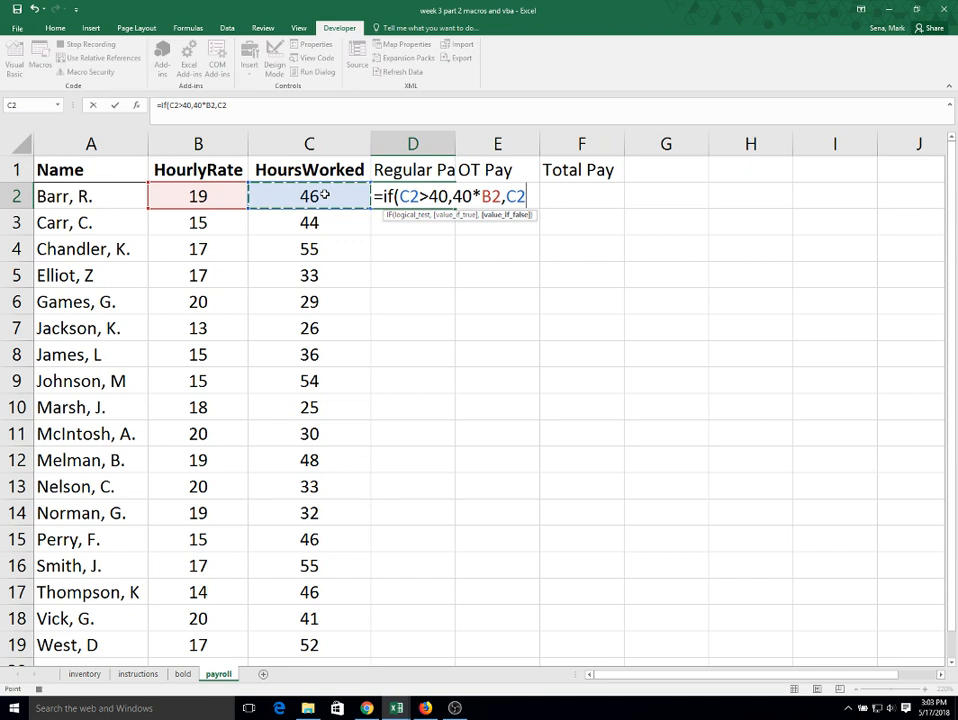
text(*)
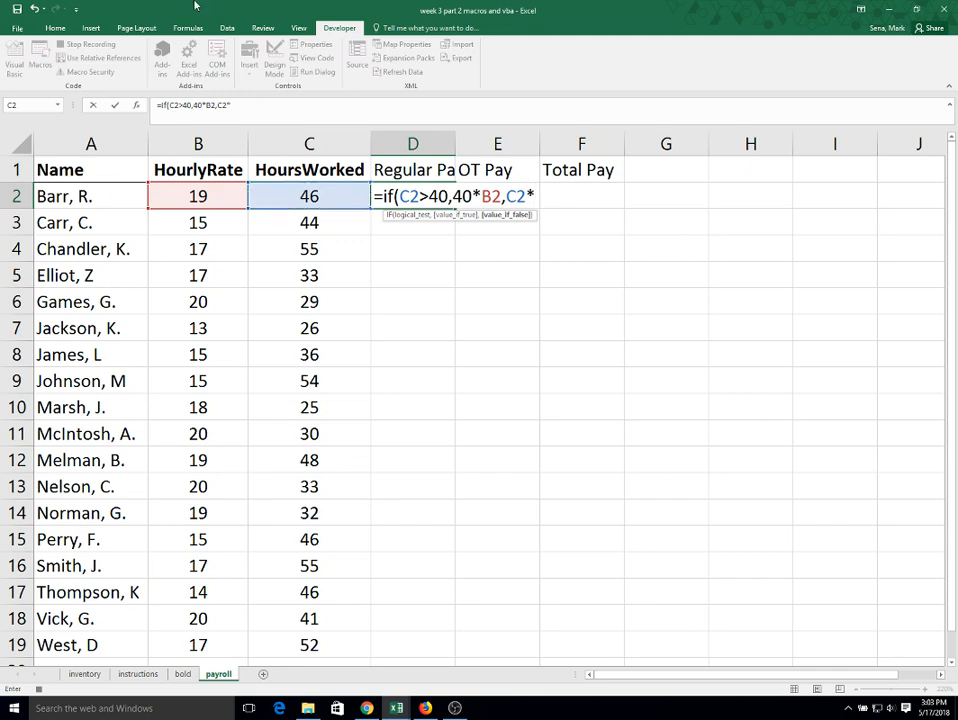
click(194, 196)
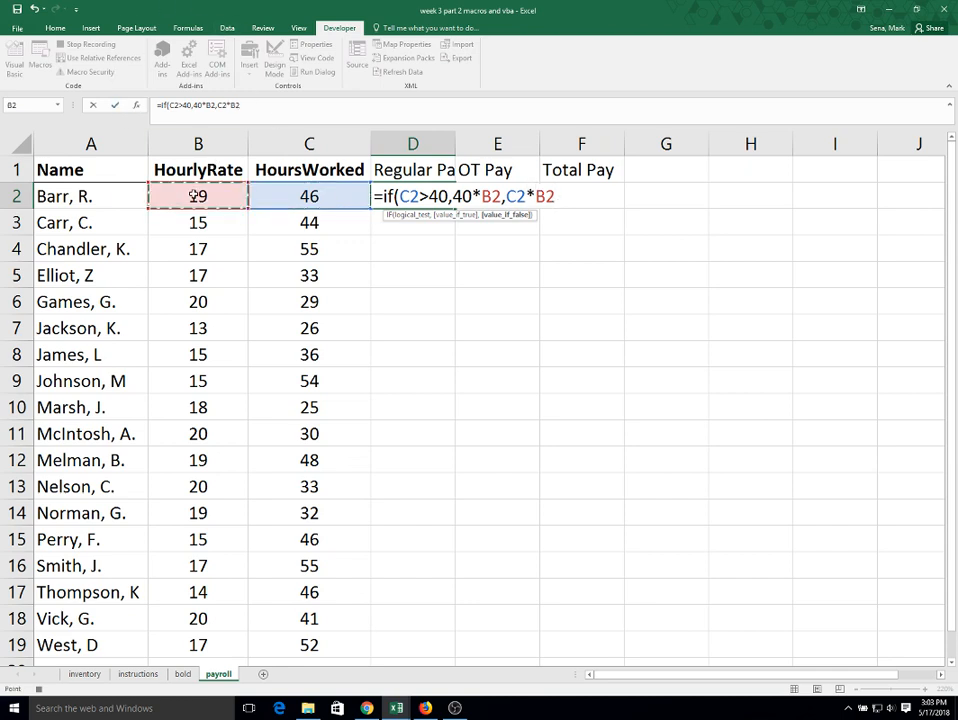
text())
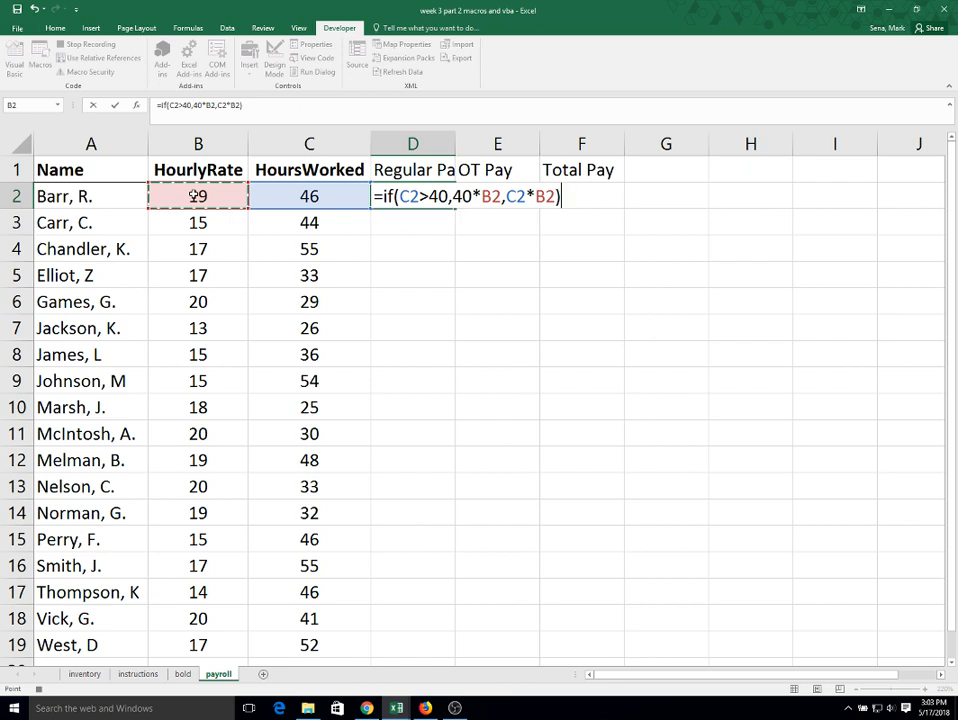
key(Return)
key(Up)
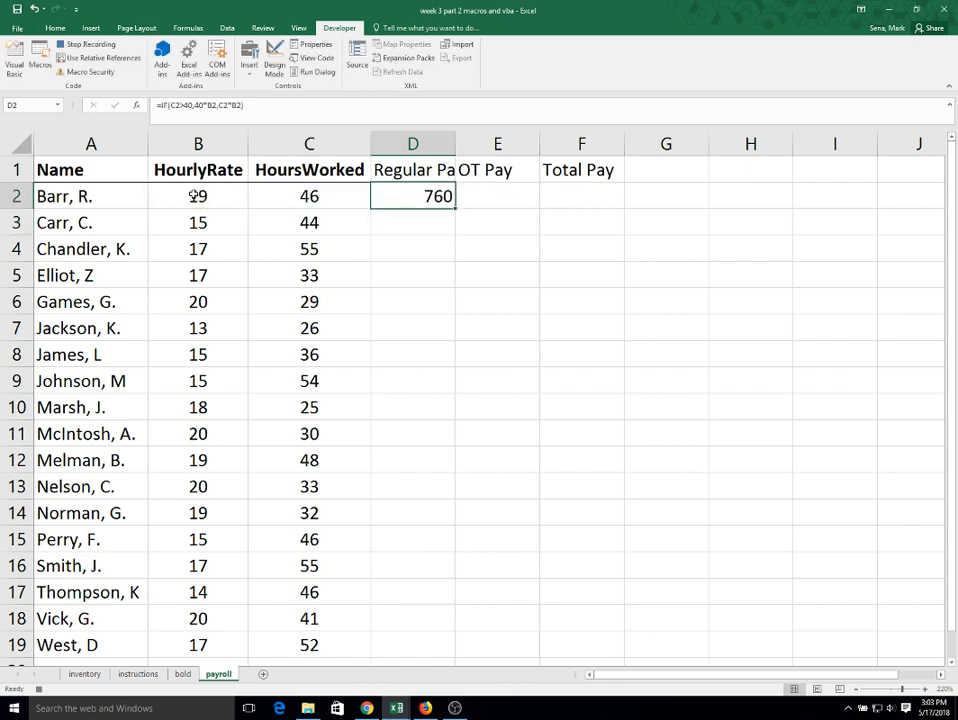
double_click(455, 209)
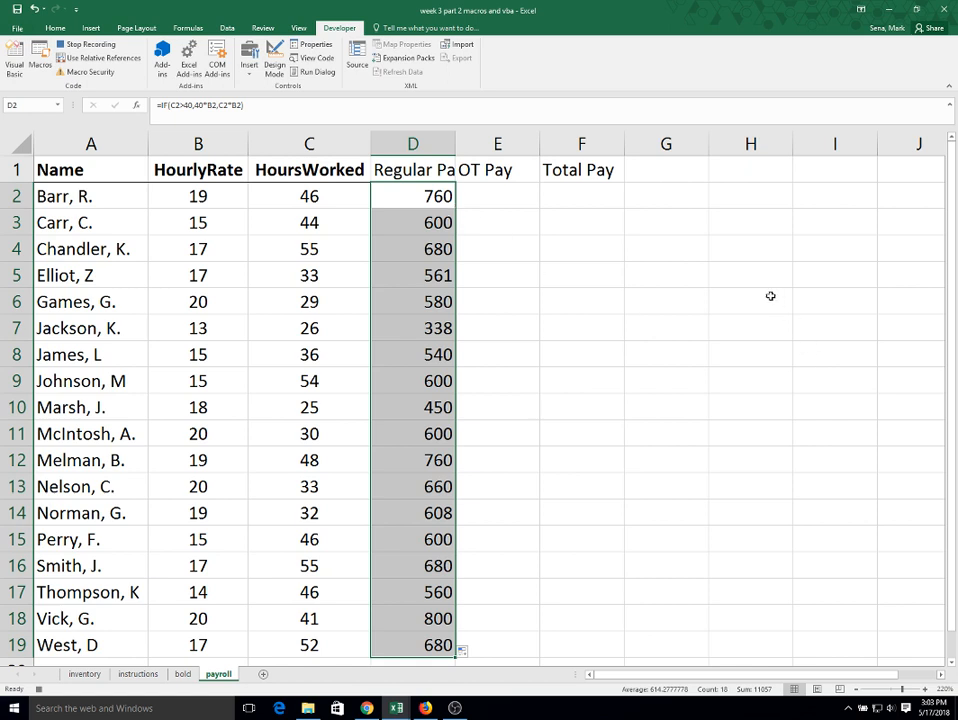
Enter the overtime pay formula =IF(C2>40,(C2-40)*B2*1.5,0) in E2 and fill it down to E19
click(523, 191)
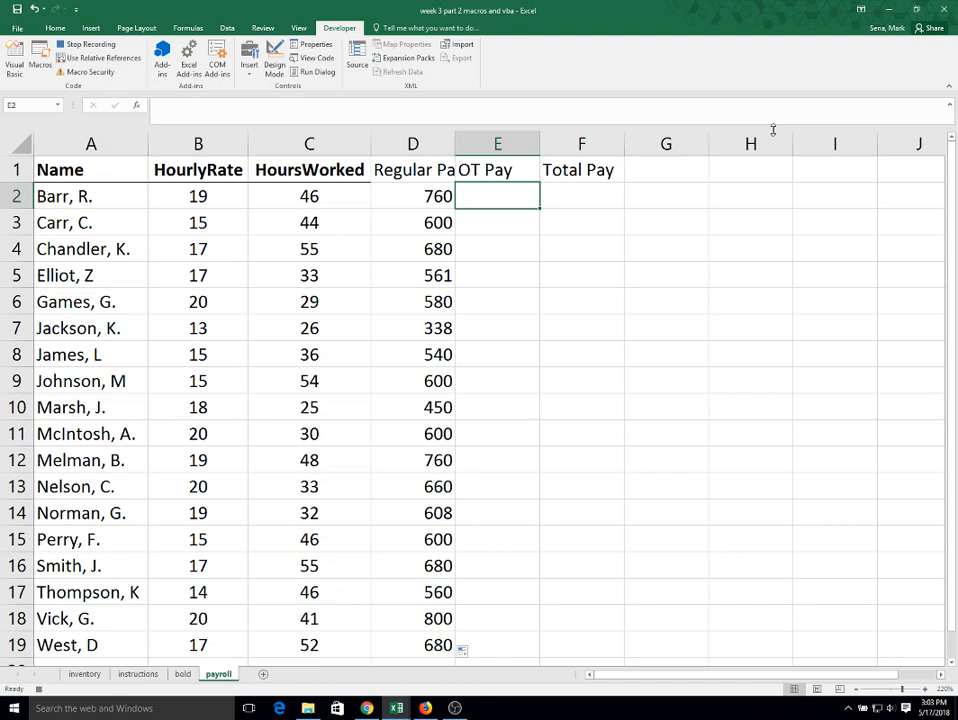
text(=if)
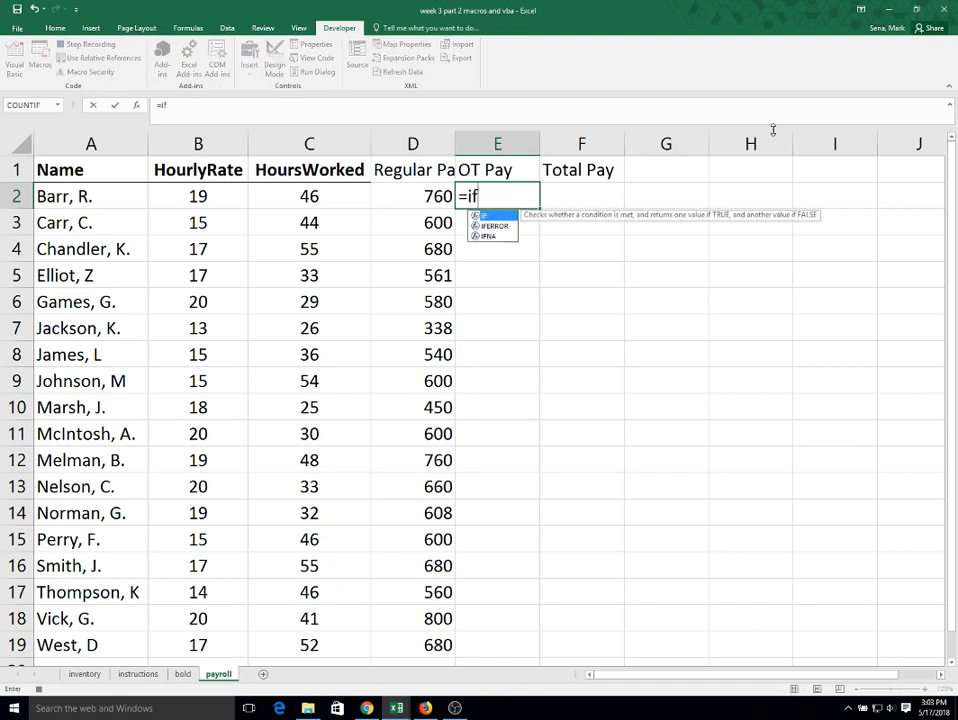
text(()
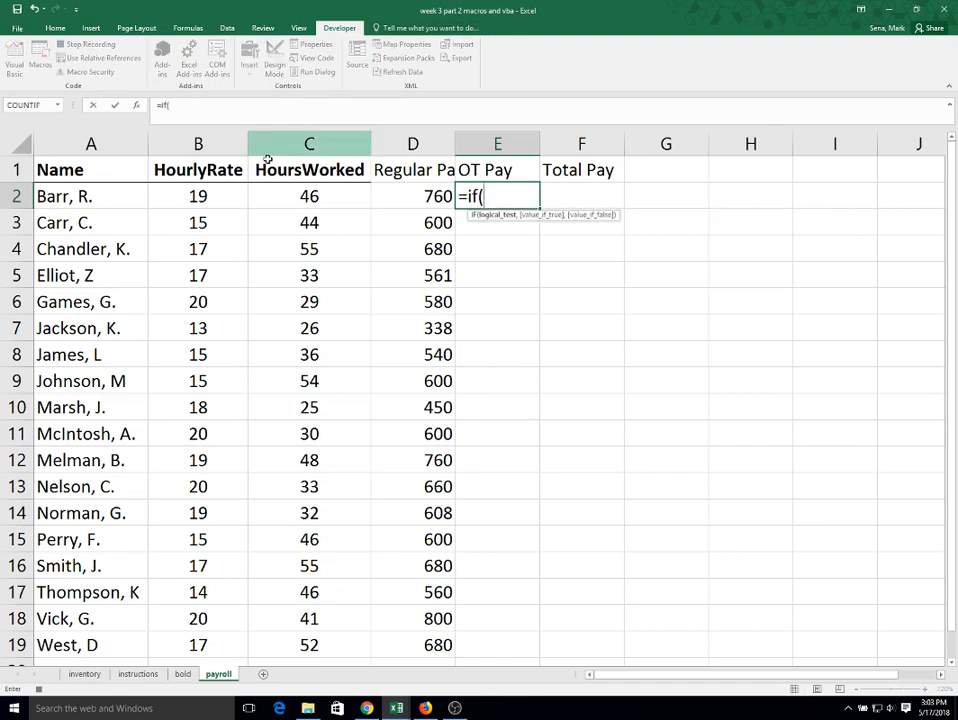
click(313, 195)
text(>4)
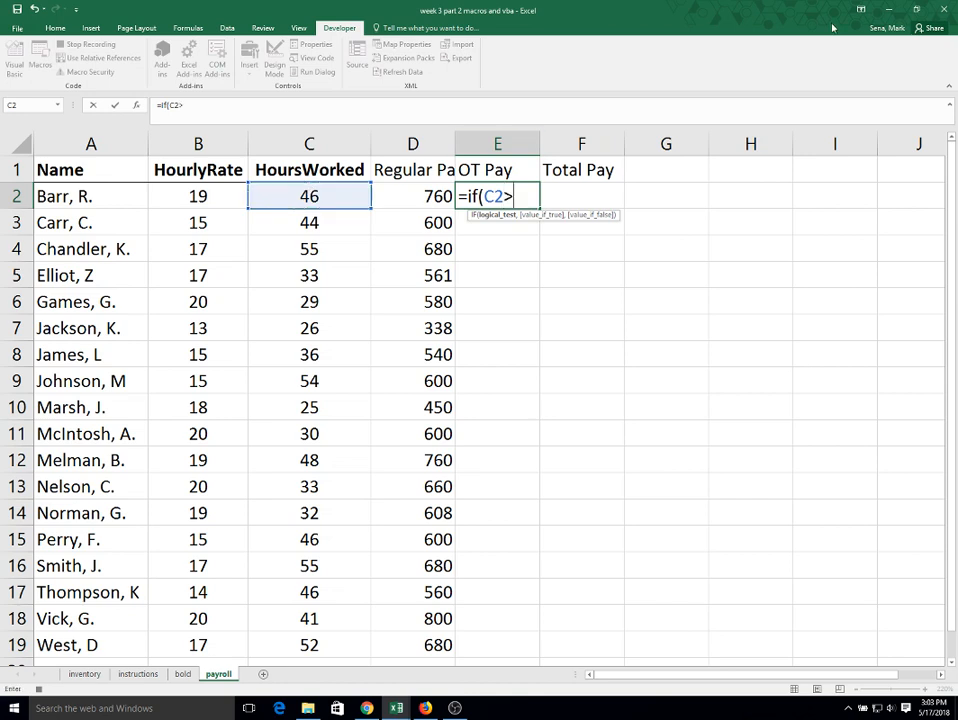
text(0,()
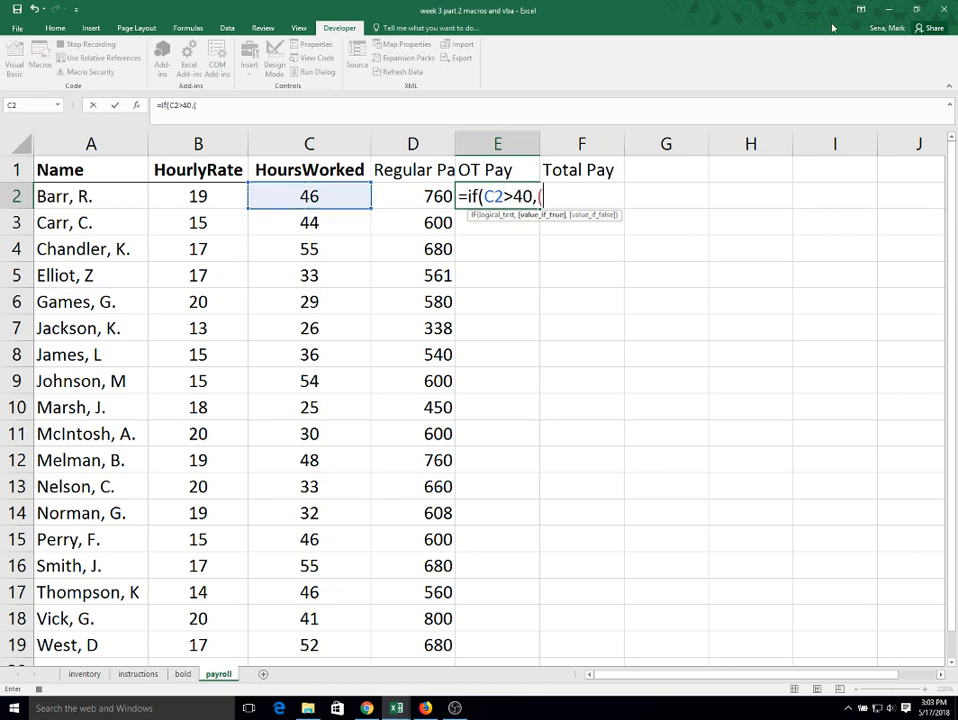
click(308, 196)
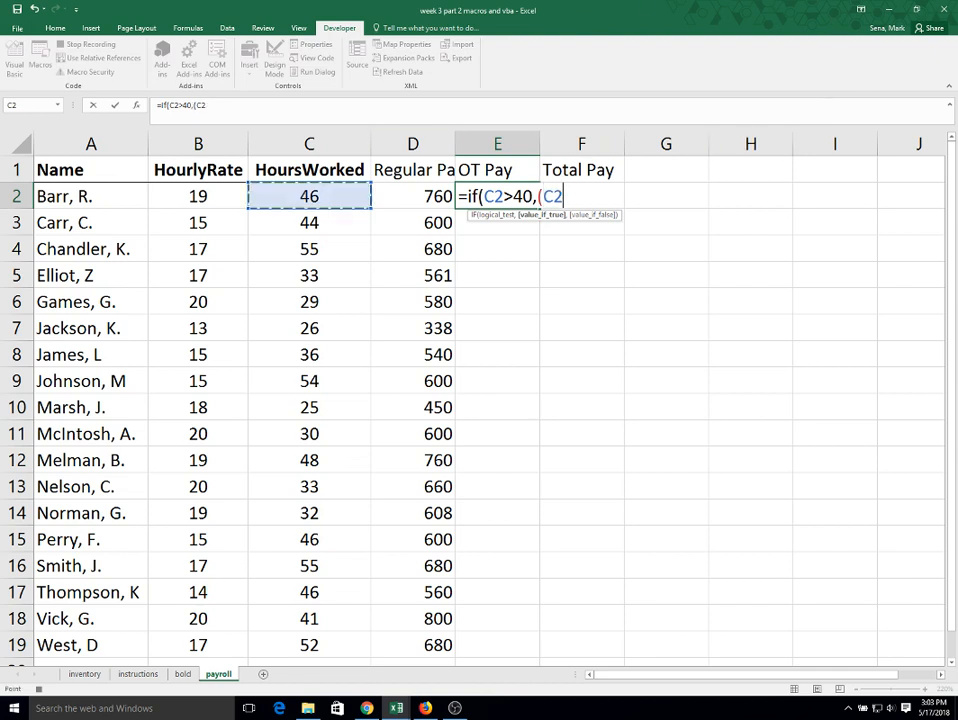
text(-40)
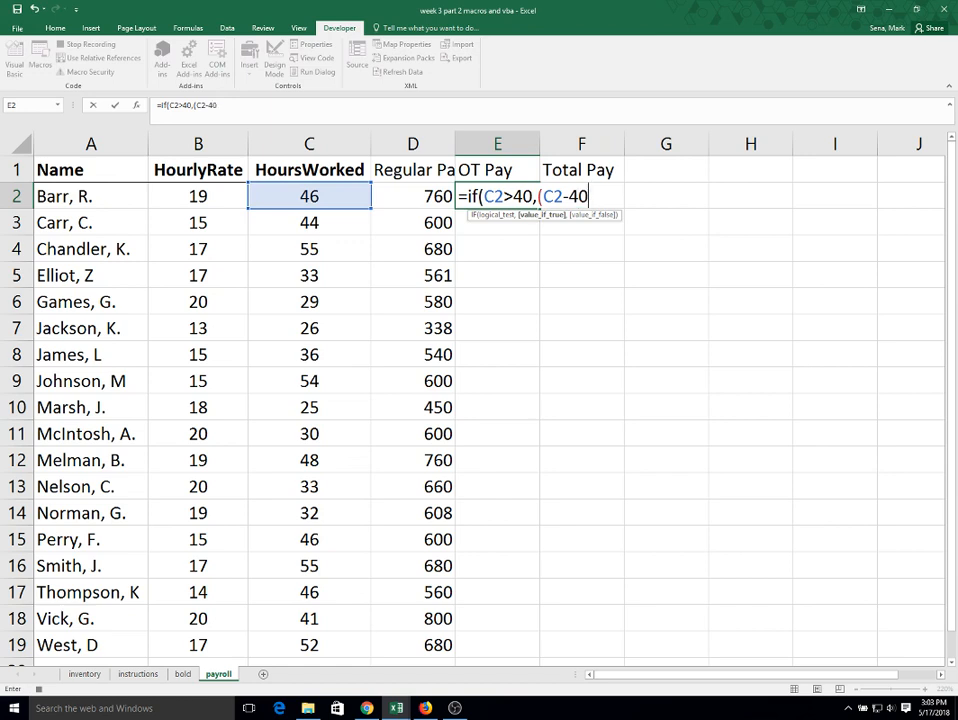
text()*)
click(180, 197)
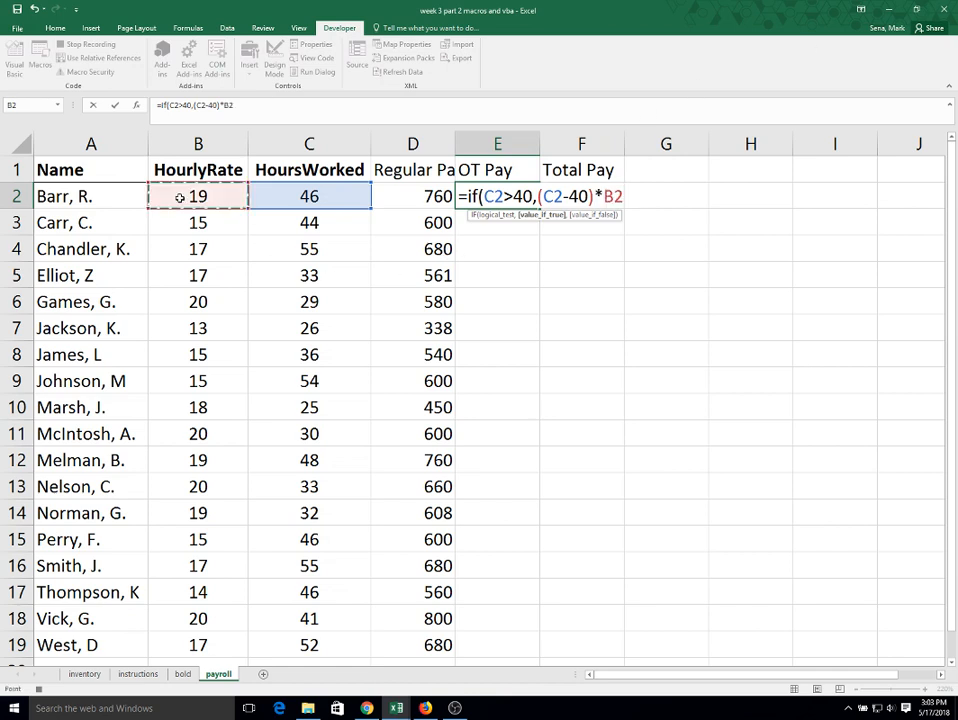
text(*1.5)
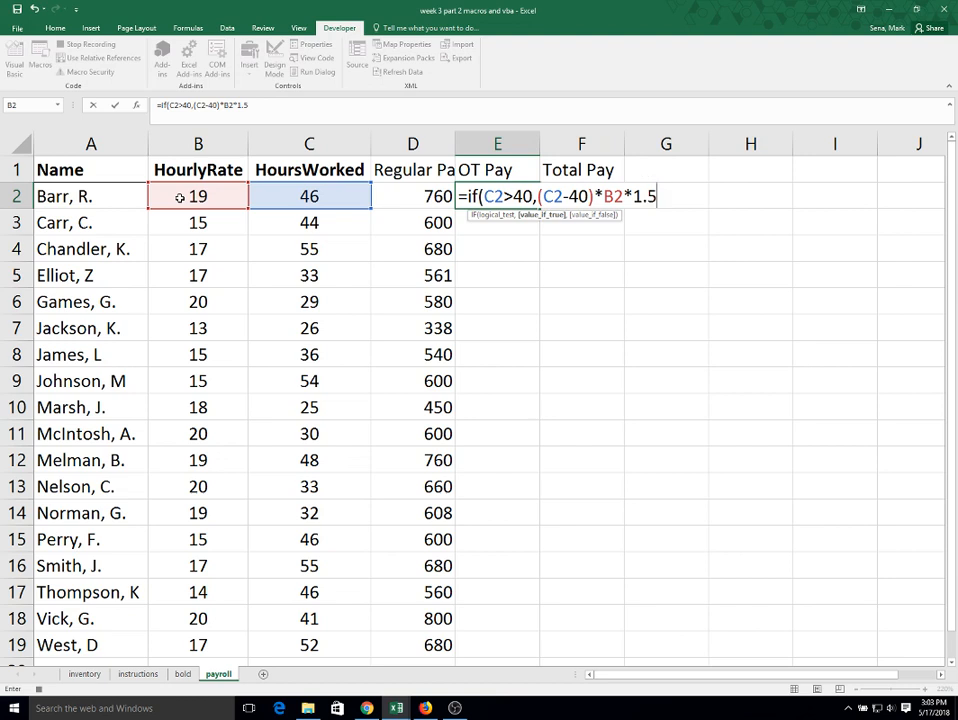
text(,)
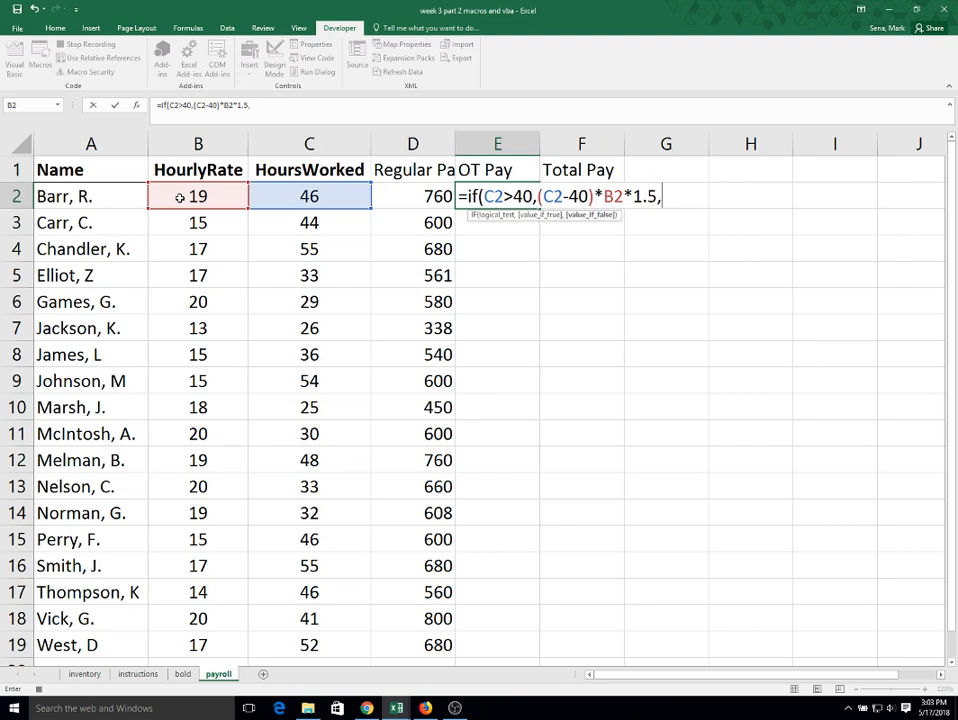
text(0))
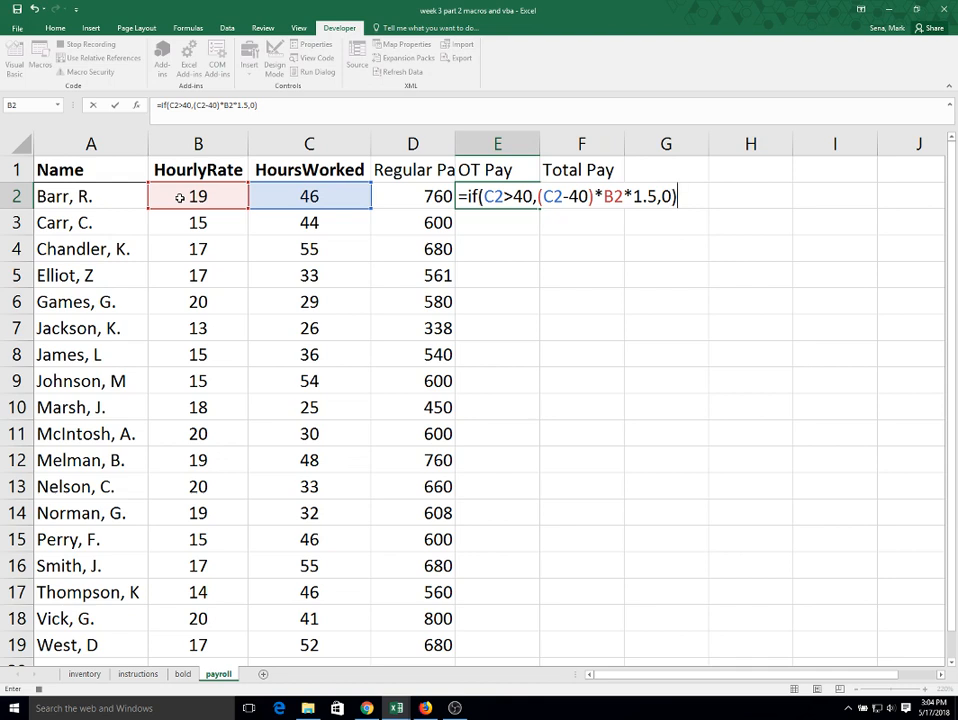
key(Return)
key(Up)
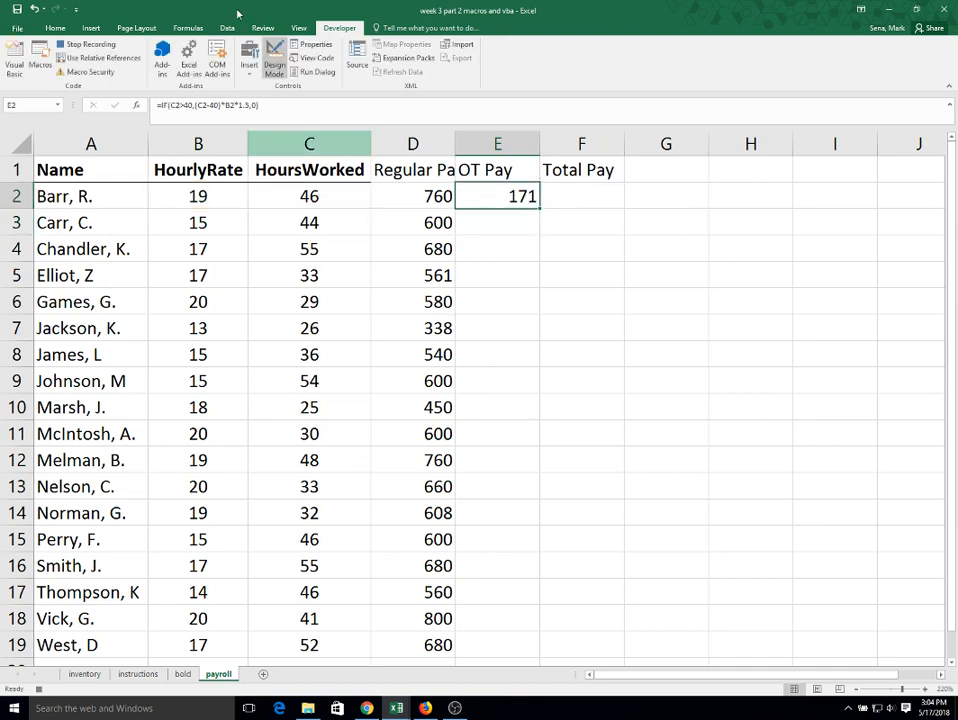
double_click(539, 205)
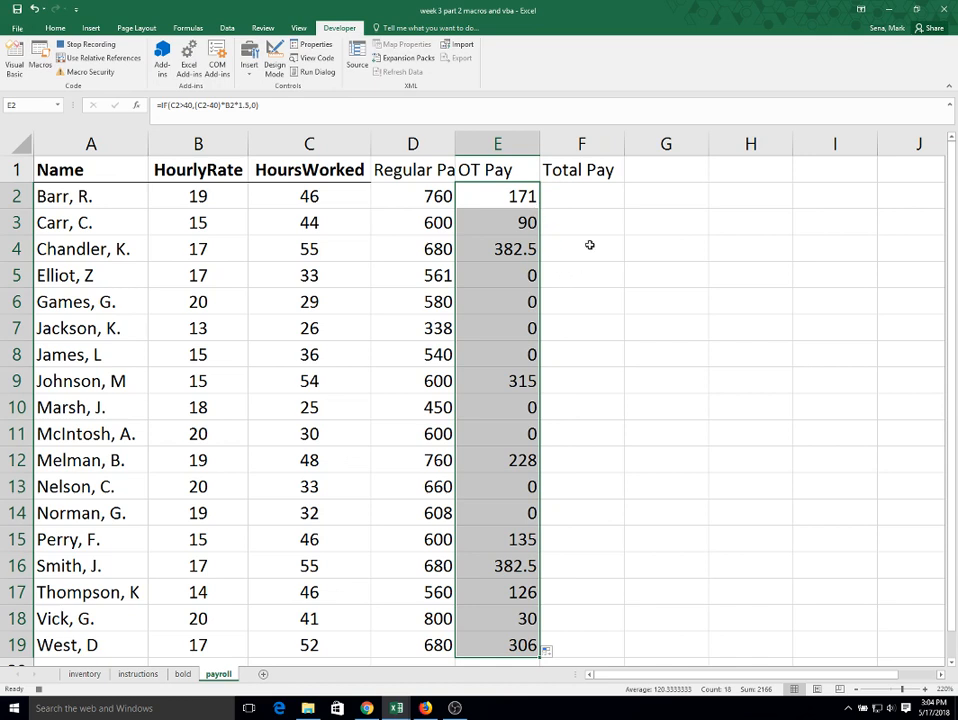
Enter the total pay formula =D2+E2 in F2 and fill it down to F19
click(586, 197)
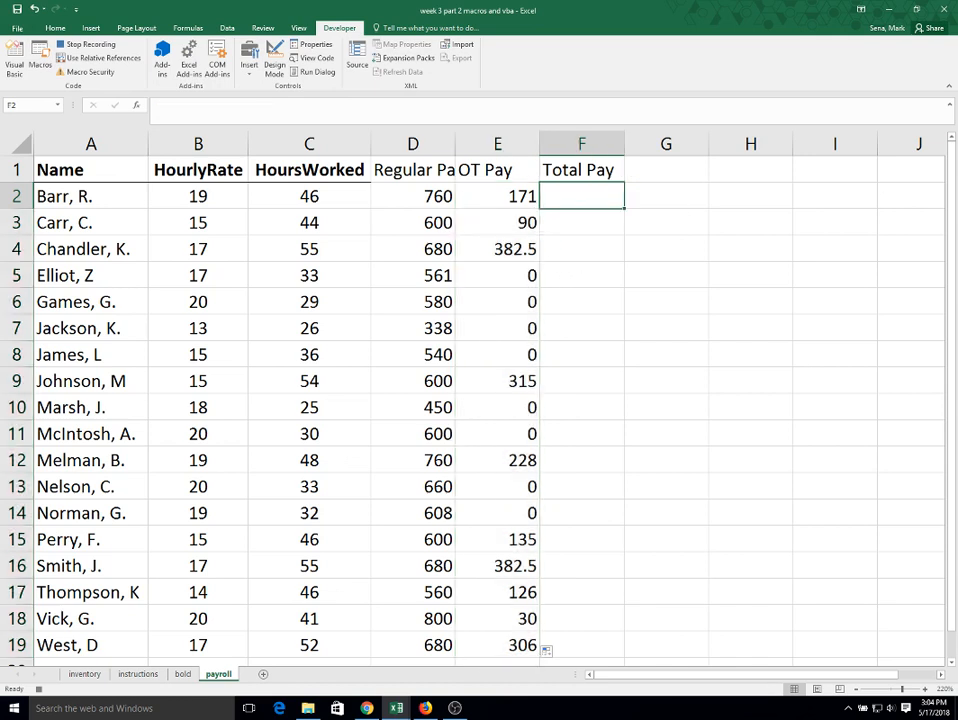
text(=)
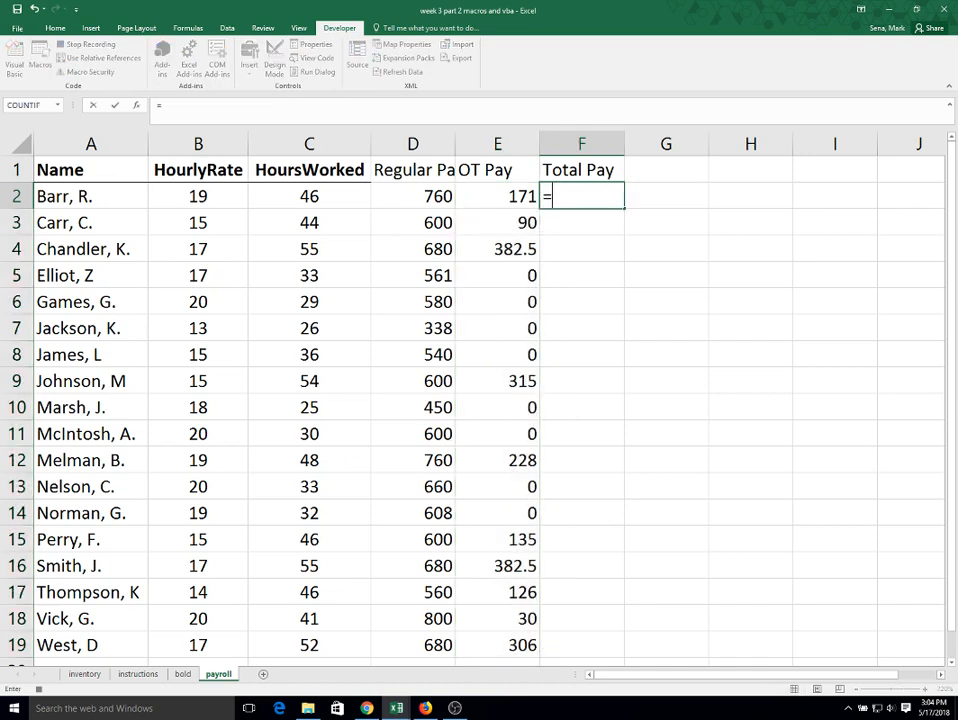
click(417, 197)
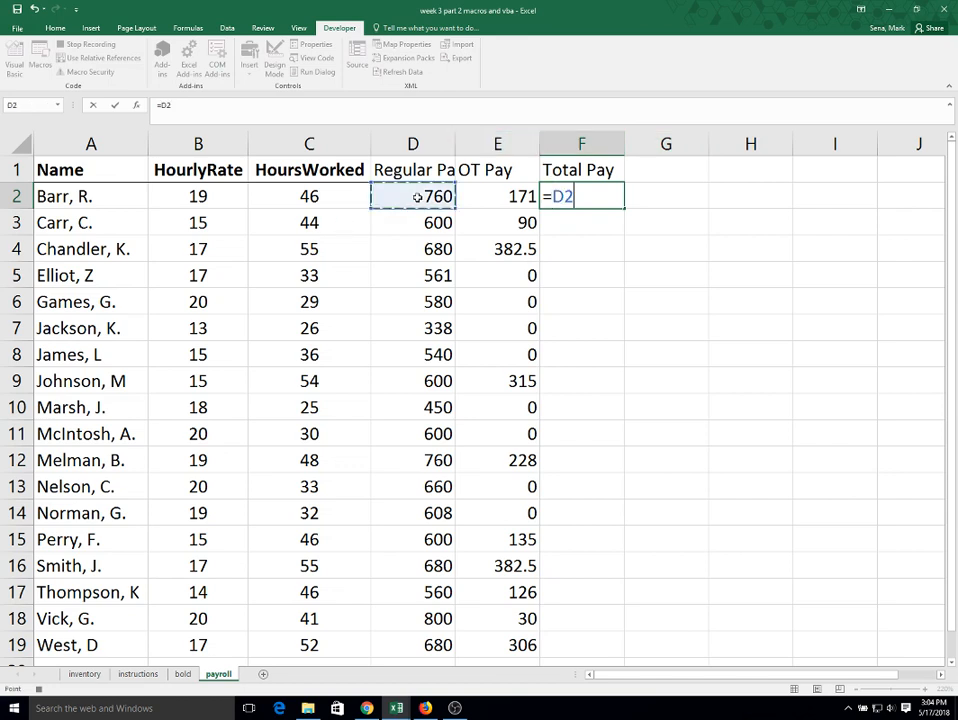
text(+)
click(508, 189)
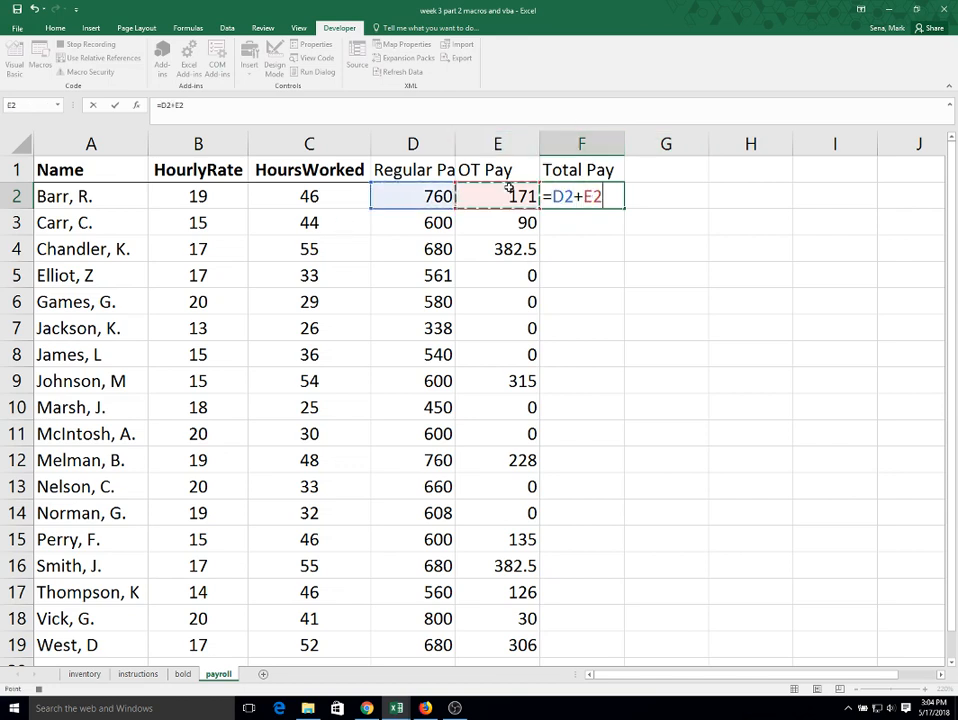
key(Return)
key(Up)
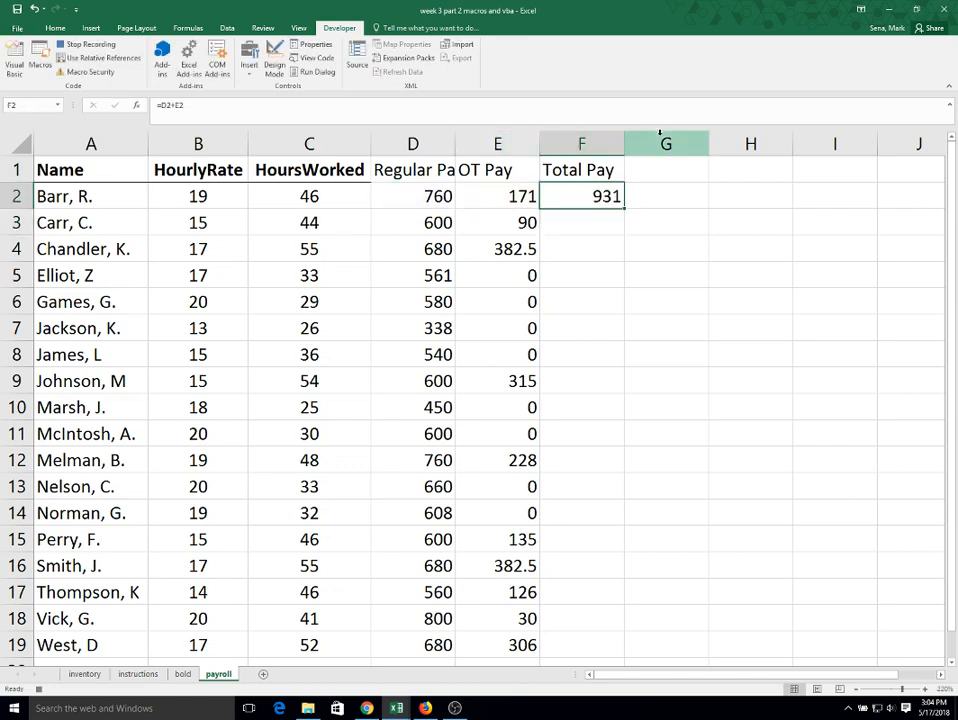
double_click(622, 211)
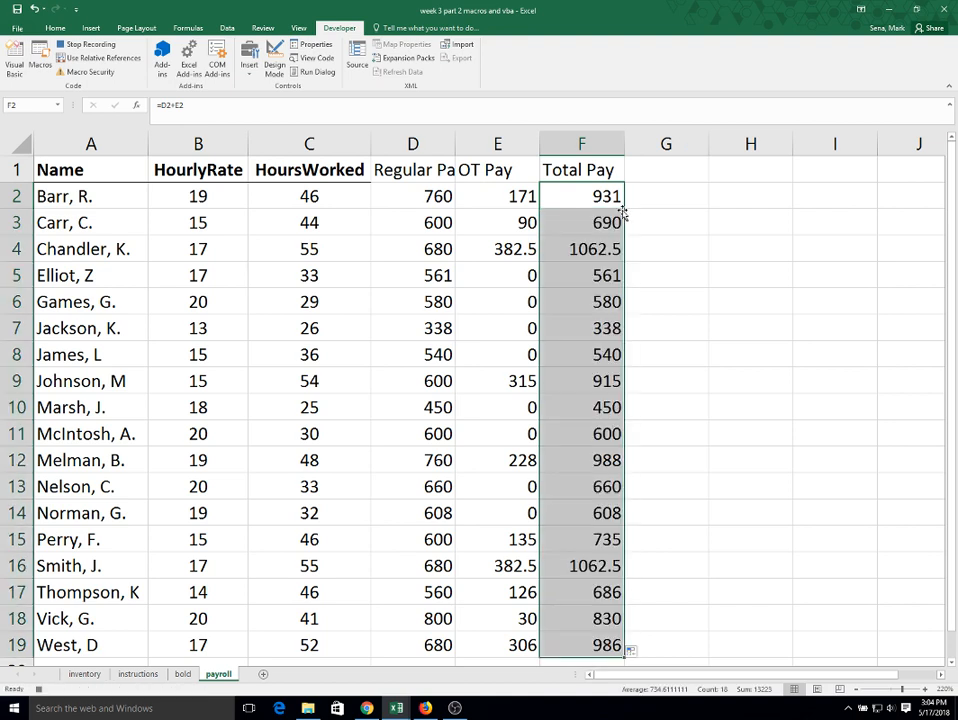
Format columns D:F as Currency while the macro is recording
drag(439, 200, 580, 612)
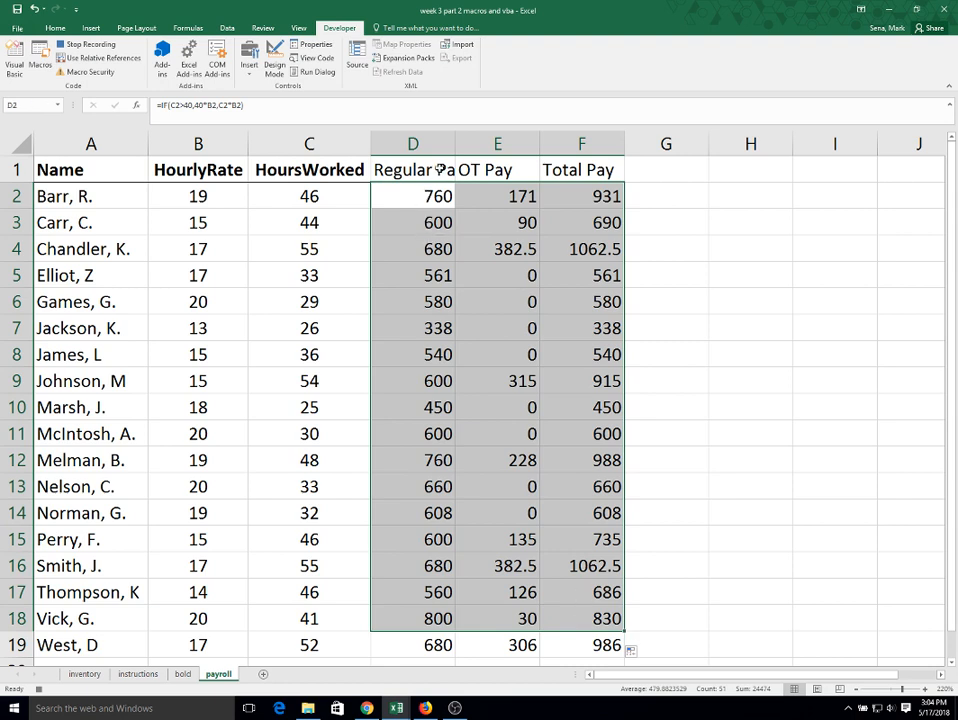
drag(424, 143, 580, 143)
click(53, 28)
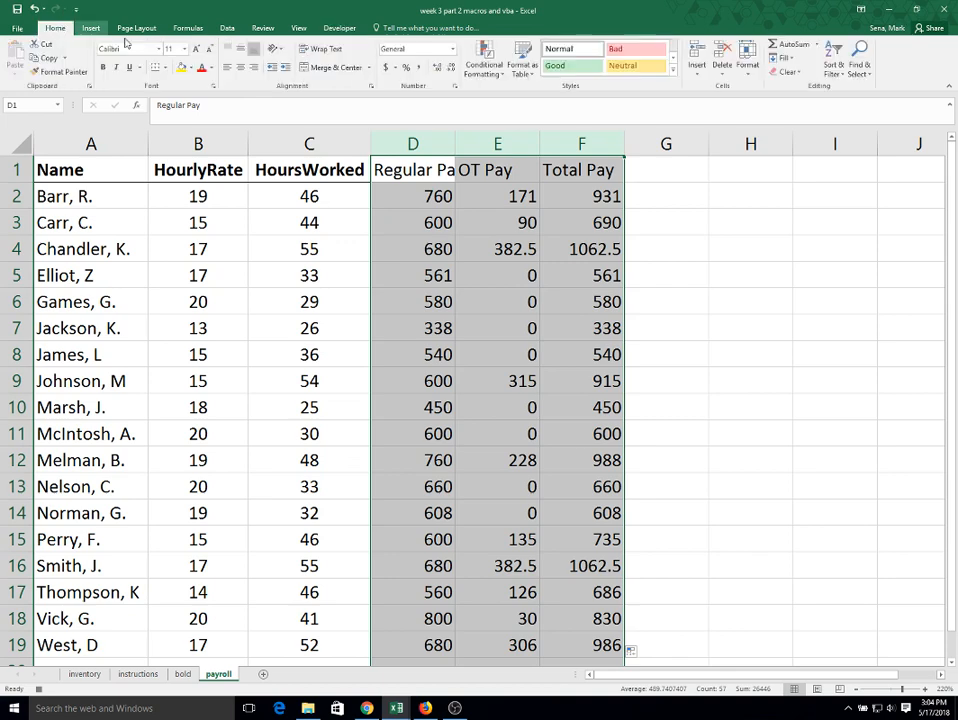
click(452, 49)
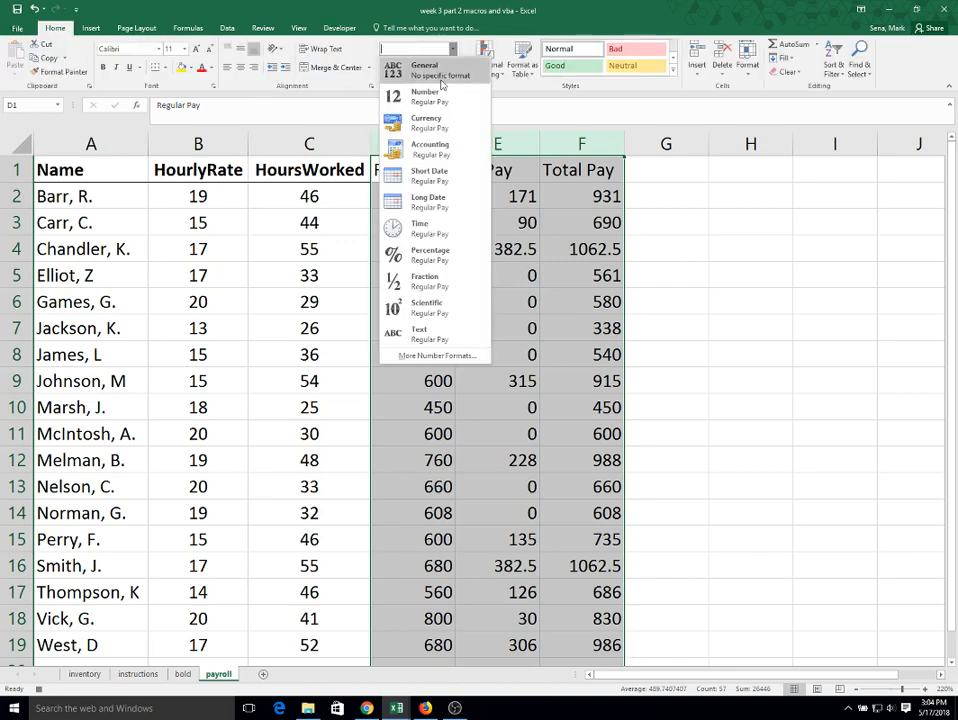
click(420, 122)
Make the headers in D1:F1 bold and give them a bottom border
drag(428, 169, 550, 170)
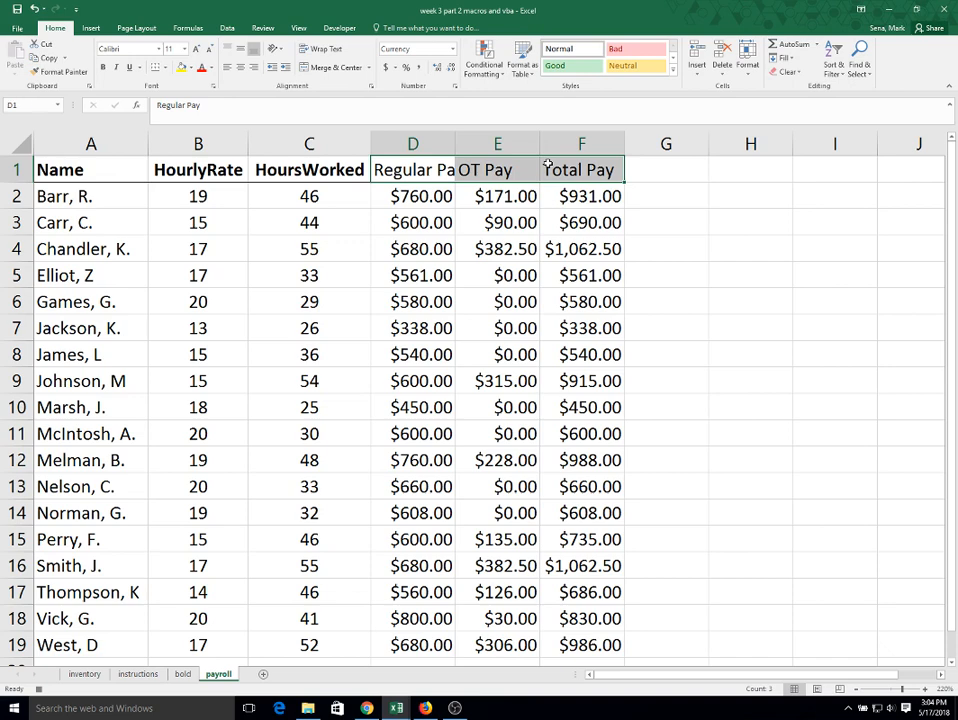
click(102, 67)
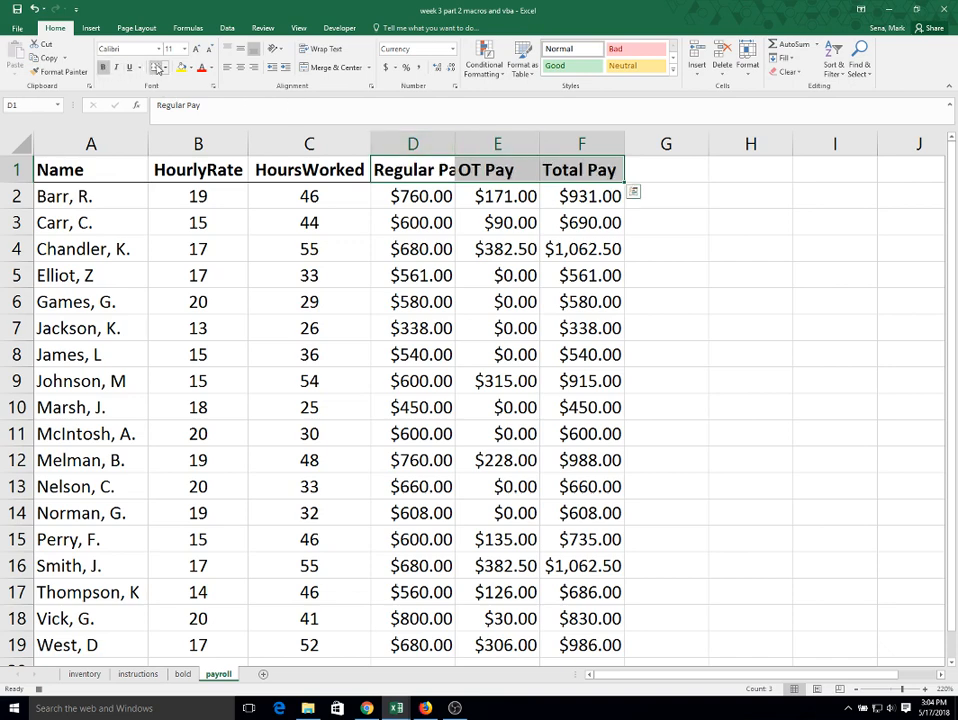
click(157, 68)
Autofit the widths of columns D and E and stop recording the macro
double_click(458, 144)
double_click(558, 141)
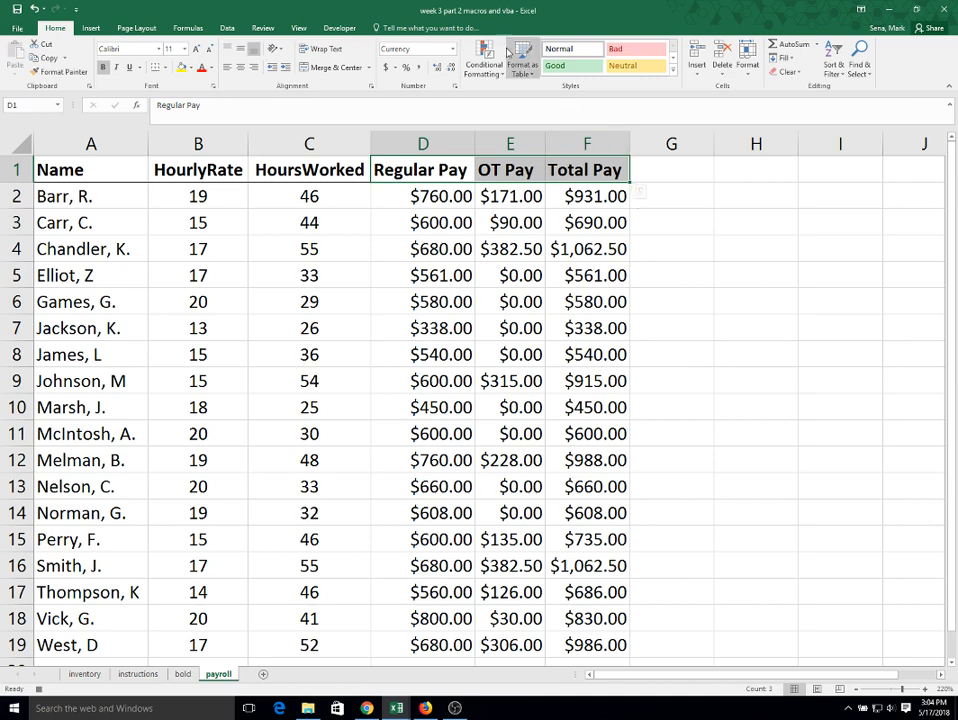
click(339, 28)
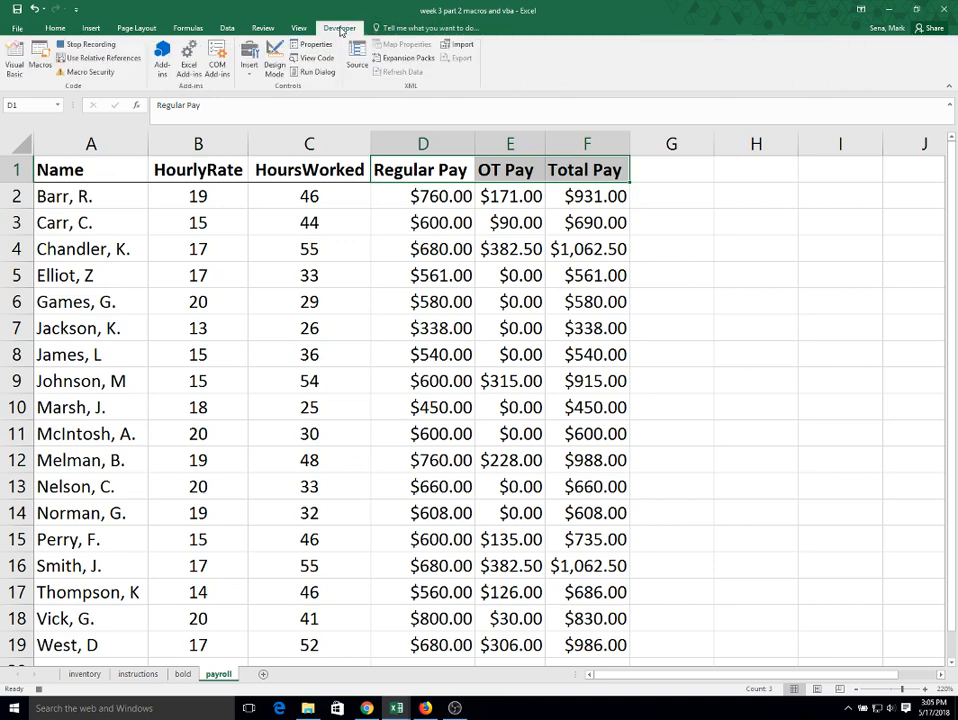
click(90, 44)
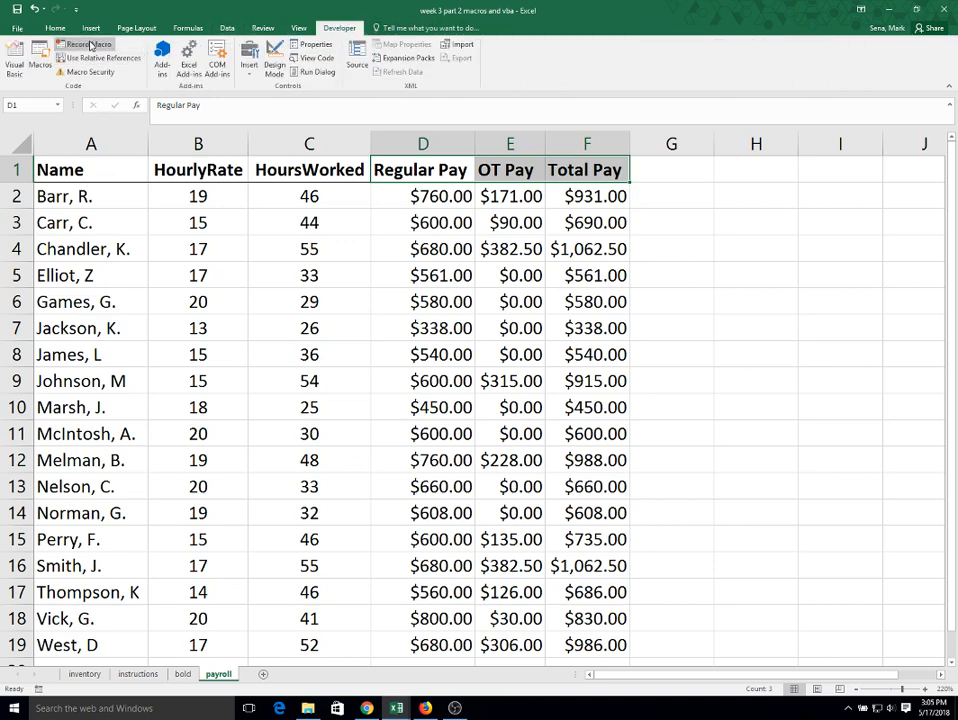
click(793, 451)
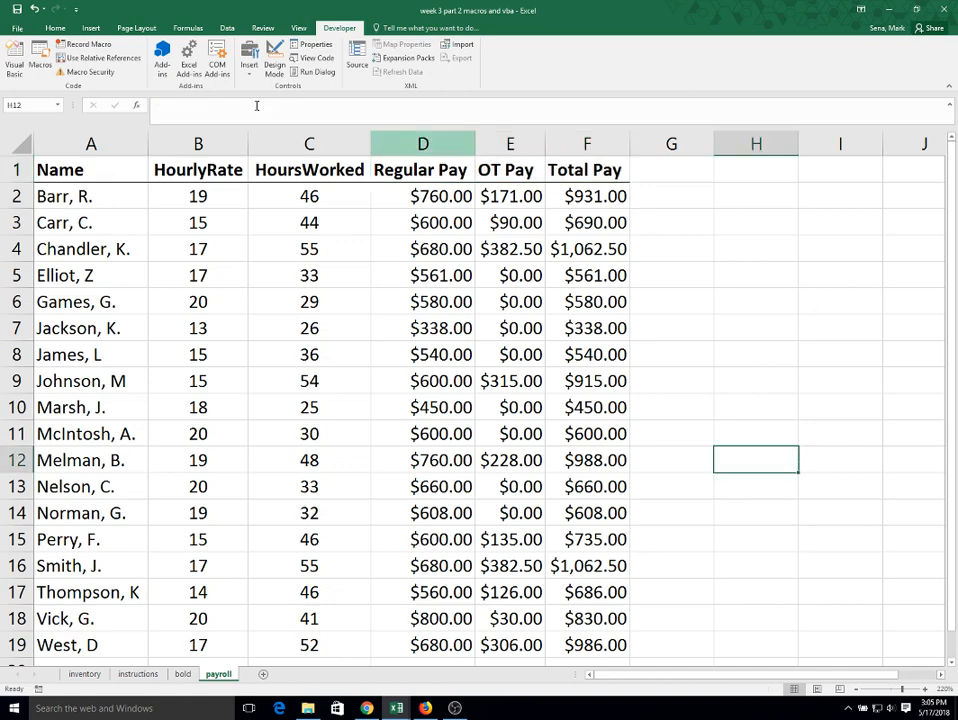
Undo the recorded and rehearsed changes until columns D:F of the payroll sheet are empty
click(33, 9)
click(33, 9)
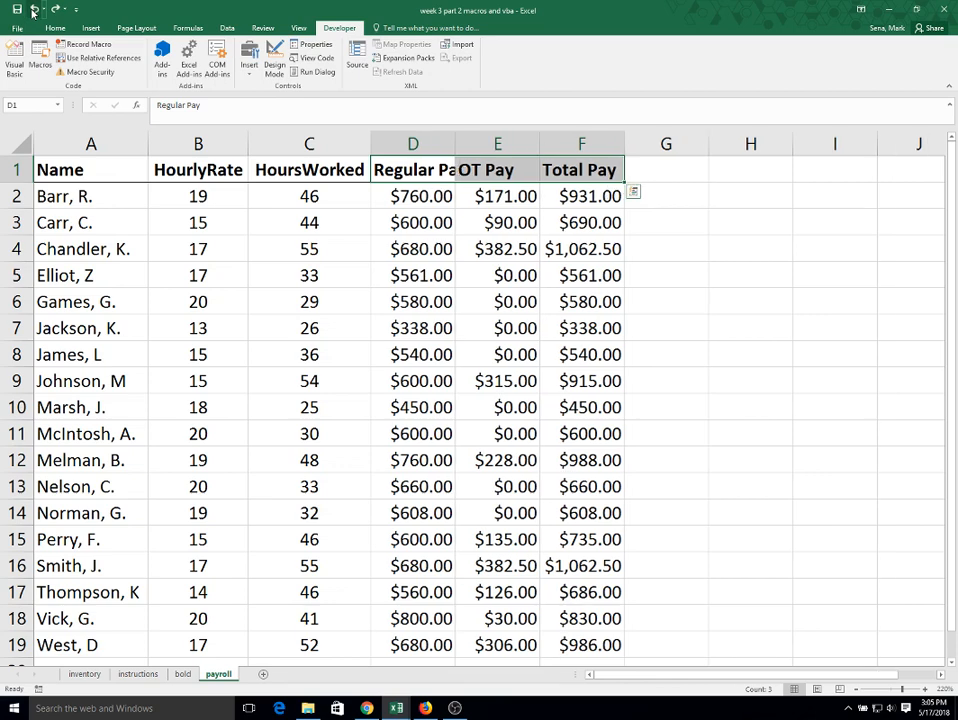
click(33, 9)
click(33, 9)
click(33, 9)
click(33, 9)
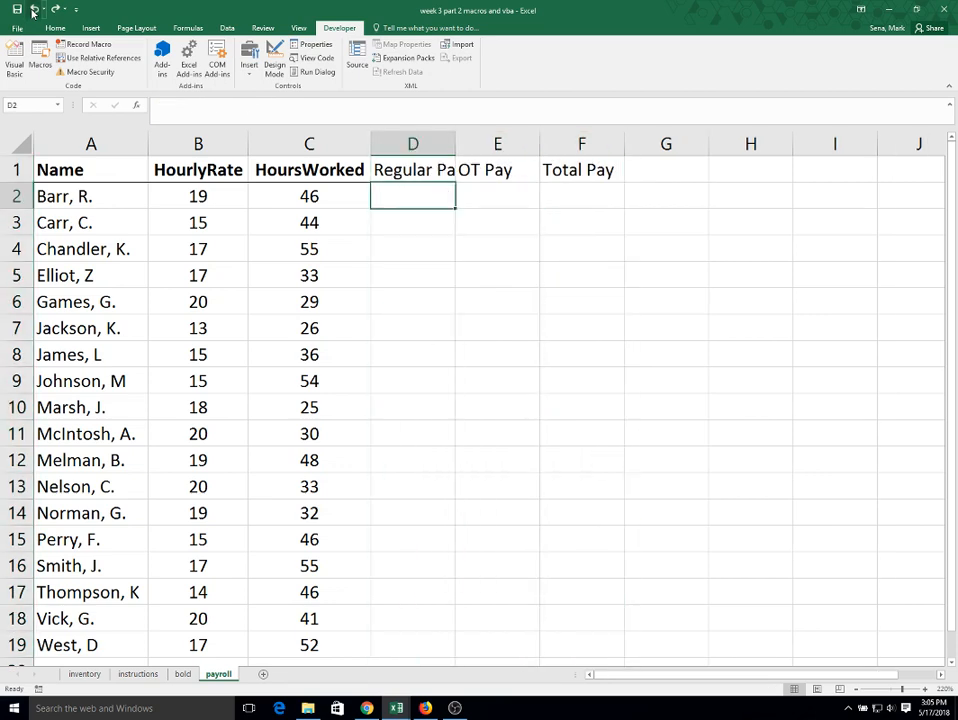
click(33, 9)
click(33, 10)
click(33, 10)
click(33, 10)
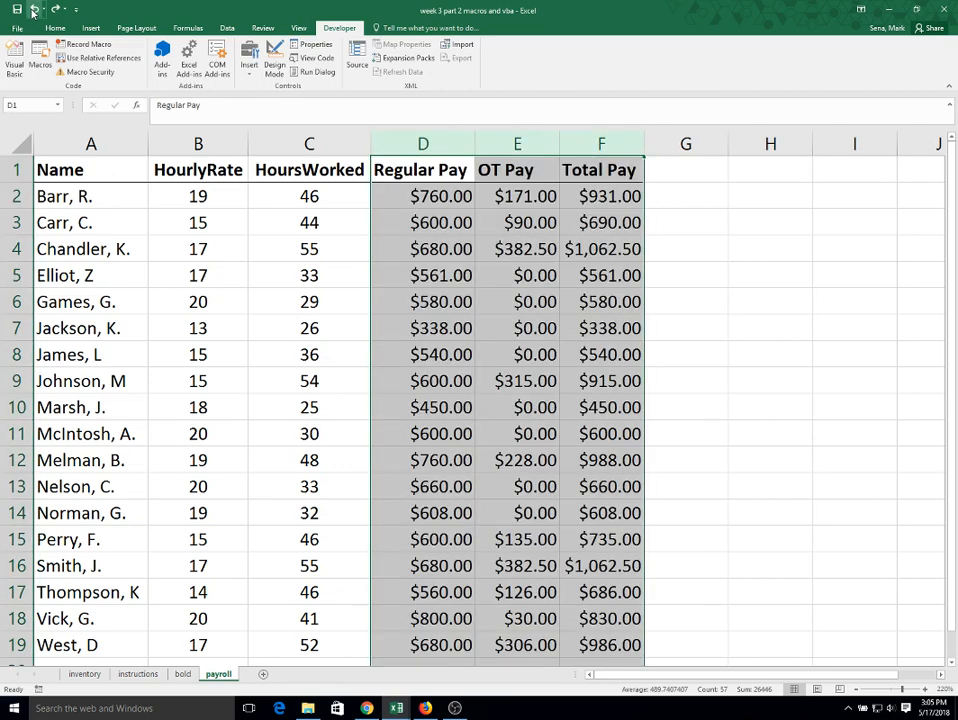
click(33, 9)
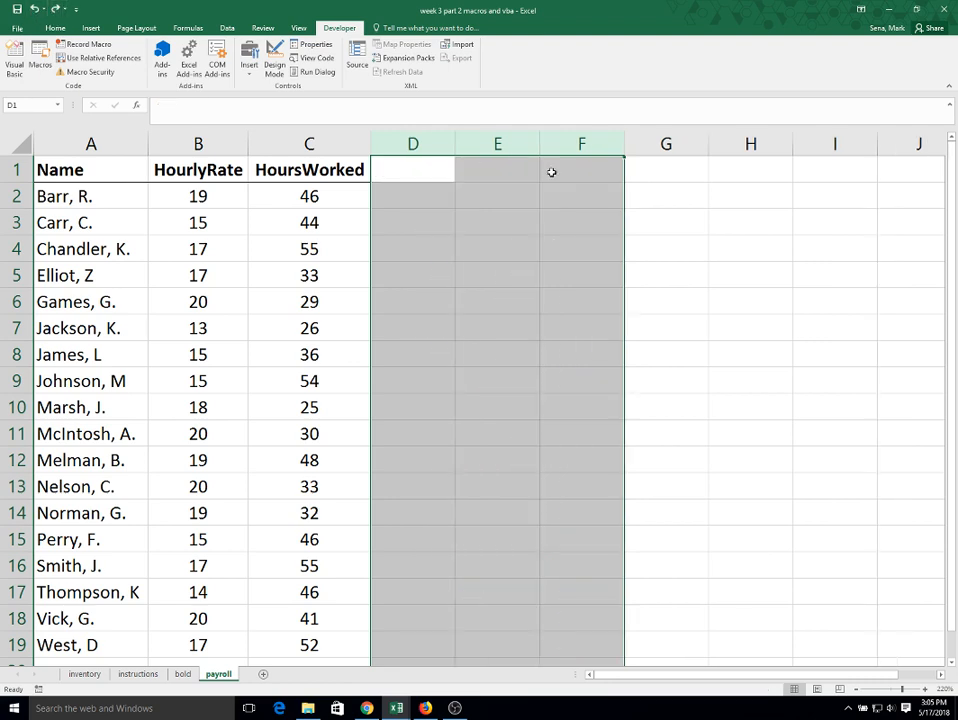
click(687, 188)
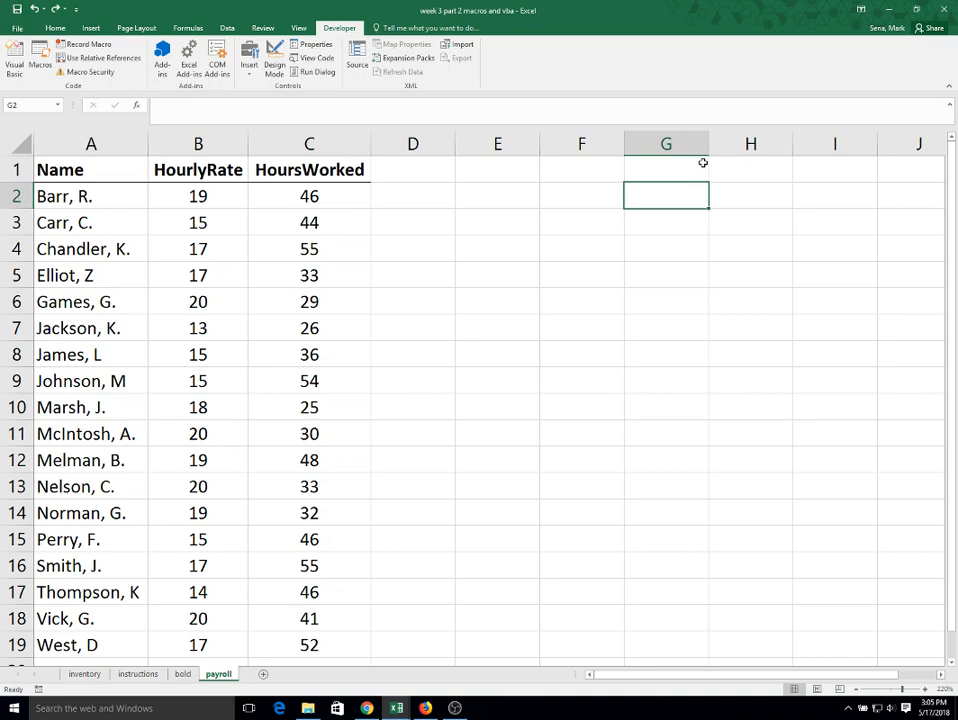
Test the ComputePay macro on the payroll sheet and delete the columns D:F that it fills
key(ctrl+shift+p)
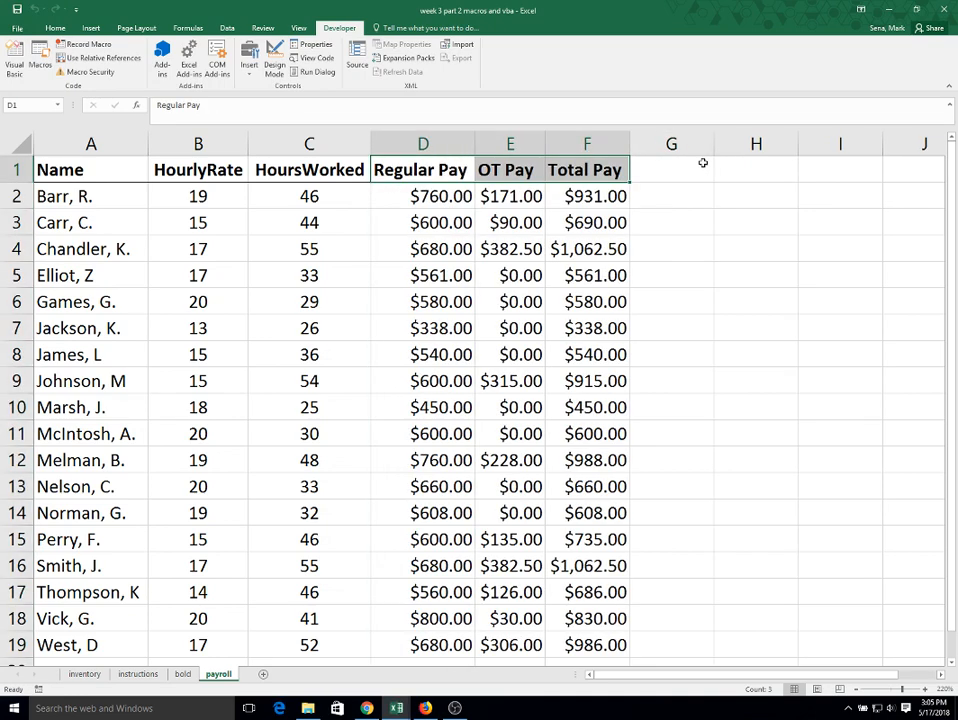
scroll(789, 314, down, 3)
scroll(795, 323, up, 3)
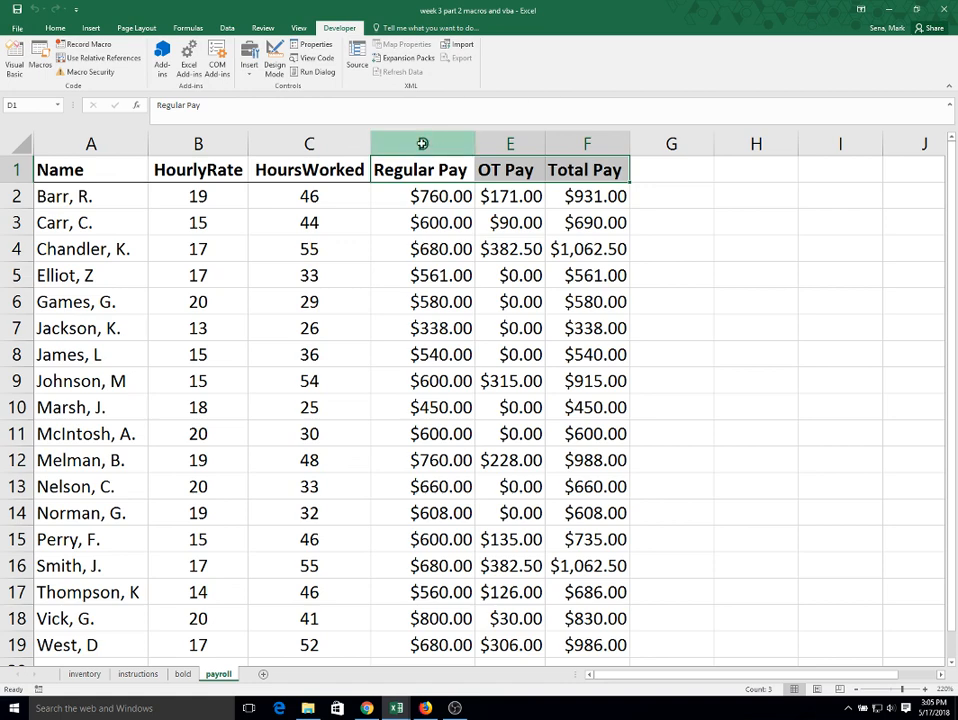
drag(422, 143, 552, 143)
right_click(566, 147)
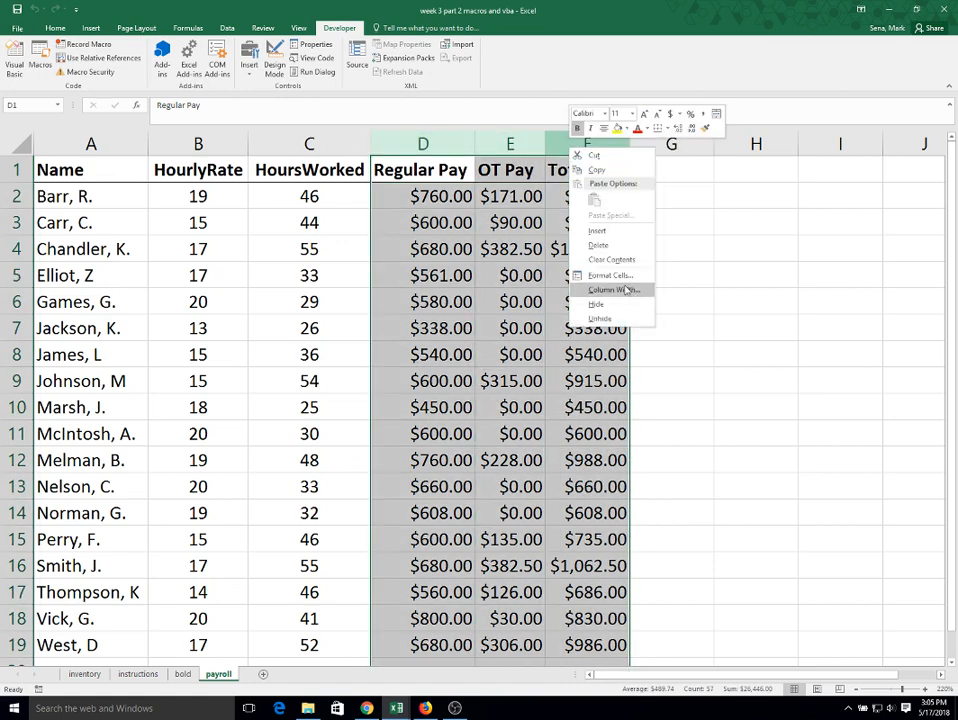
click(598, 245)
click(626, 252)
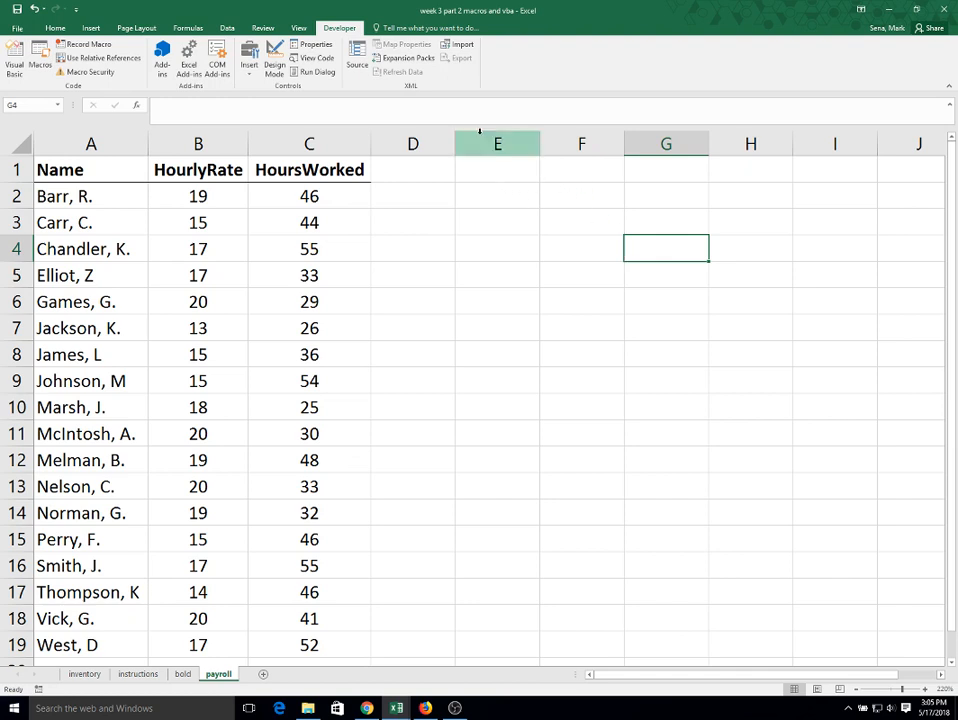
Draw a form control button over about G1:I5 and assign the ComputePay macro to it
click(249, 62)
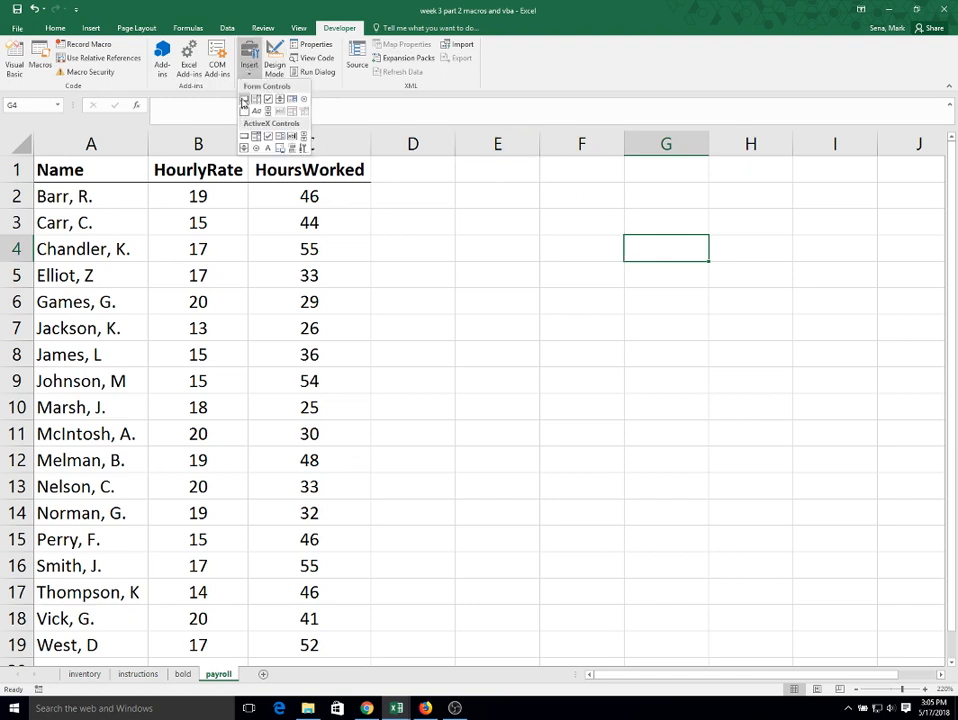
click(243, 101)
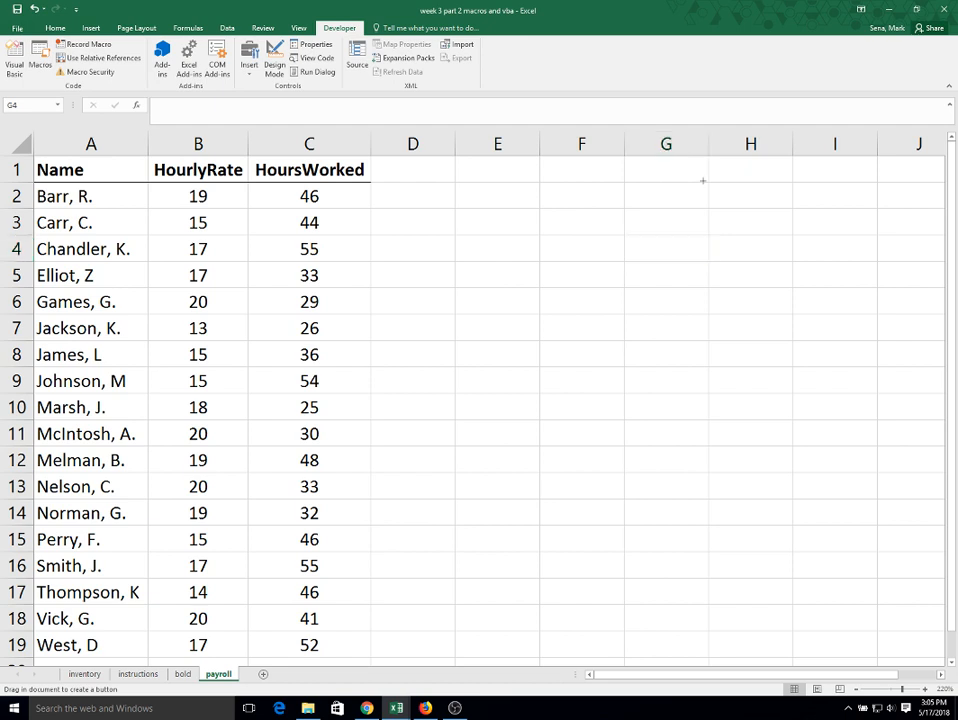
drag(703, 181, 817, 280)
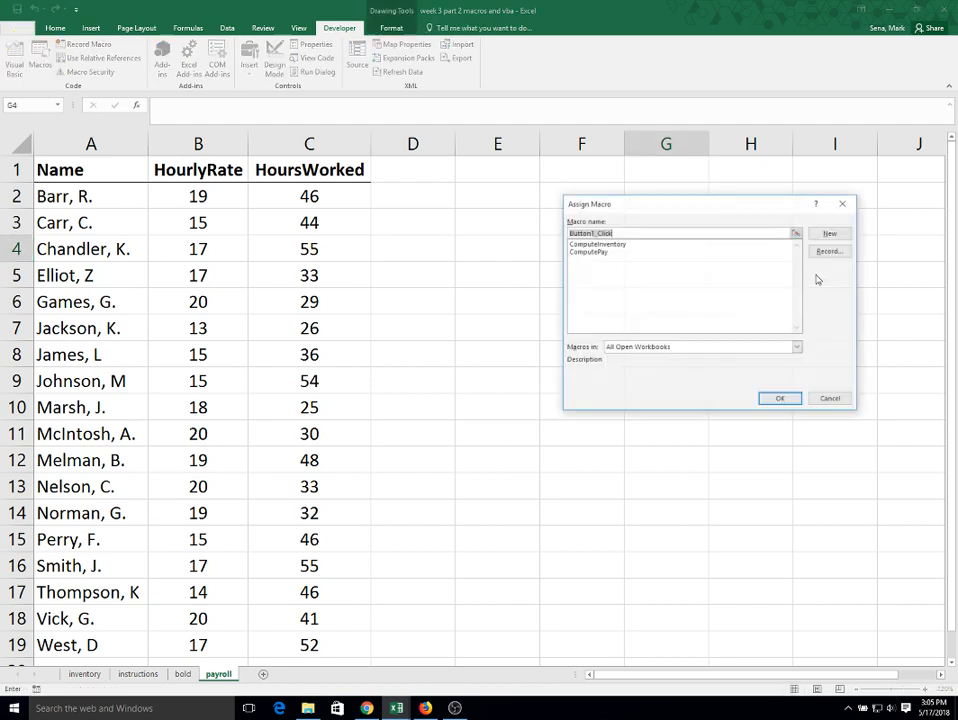
click(600, 252)
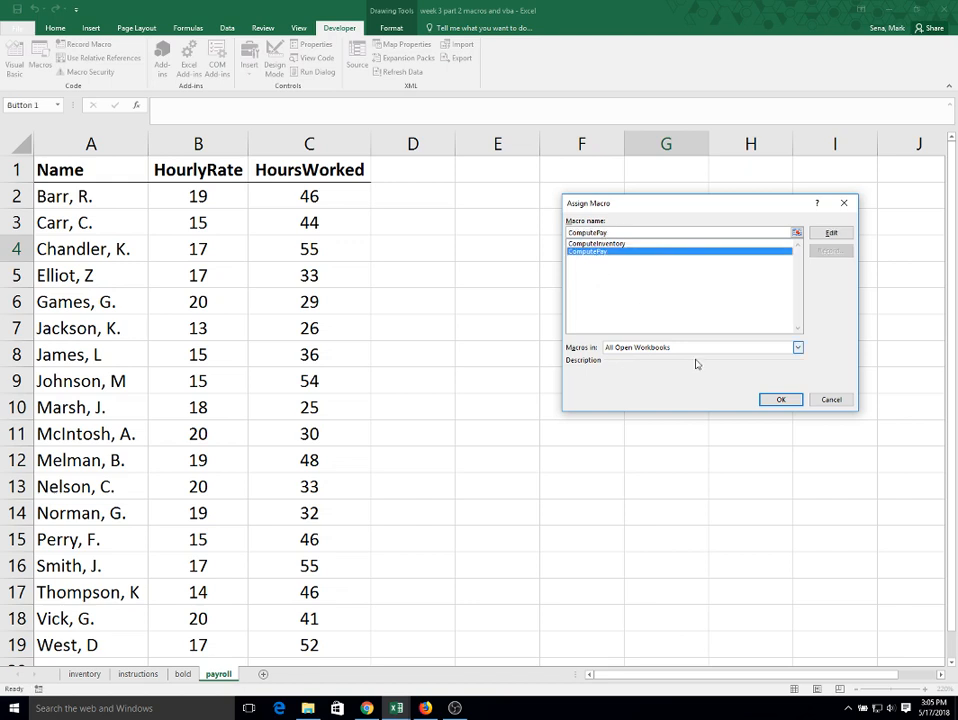
click(781, 400)
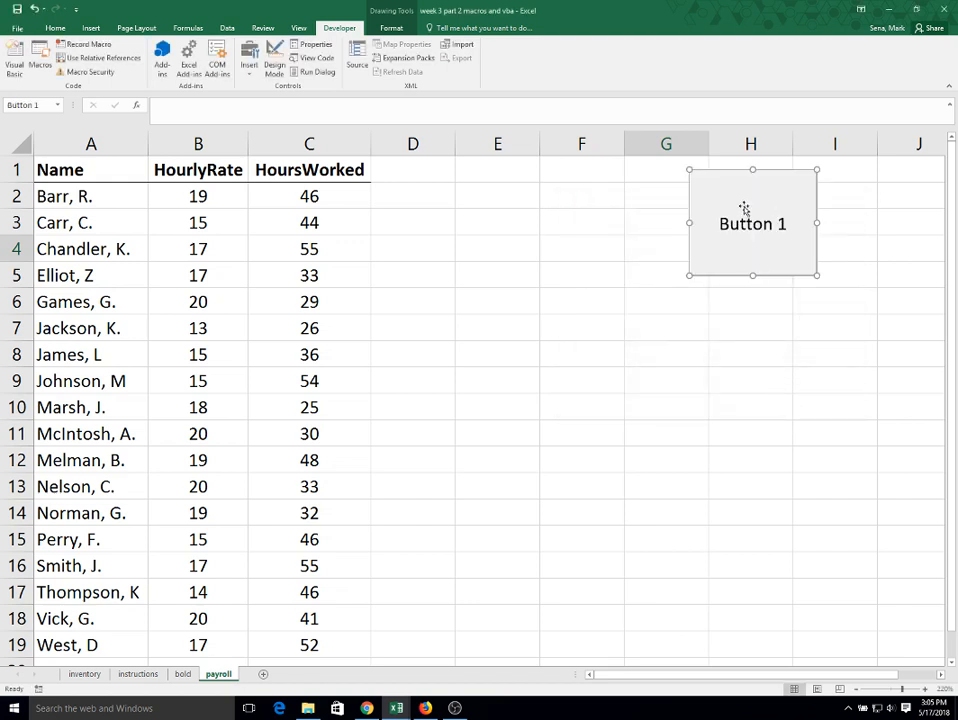
Change the new button's label to Compute Pay
click(745, 212)
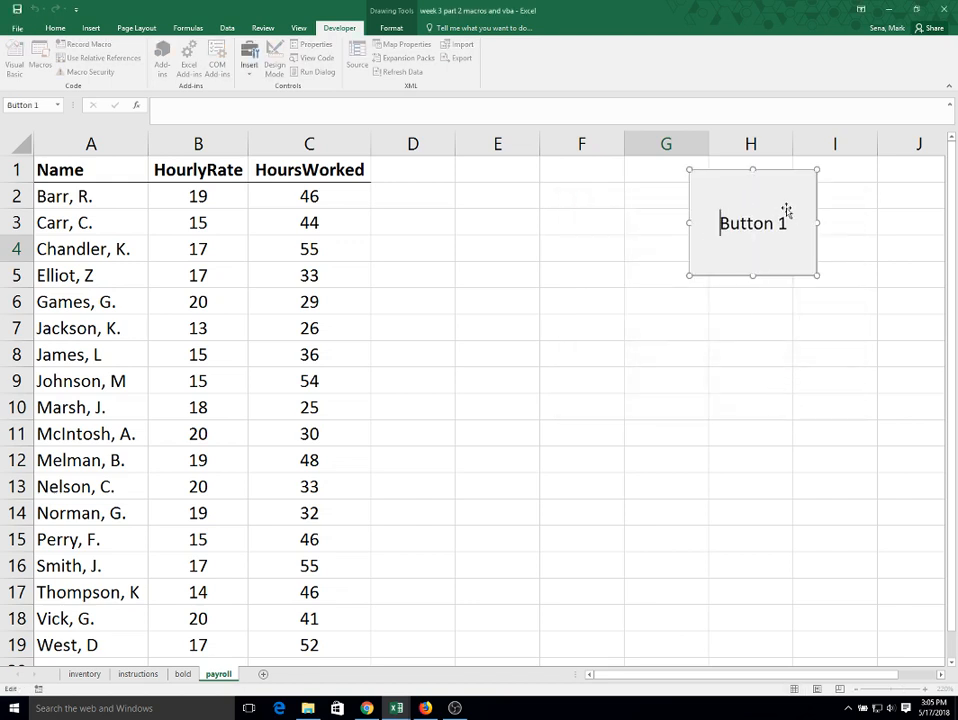
key(Delete)
key(Delete)
key(Delete)
key(Delete)
key(Delete)
key(Delete)
key(Delete)
key(Delete)
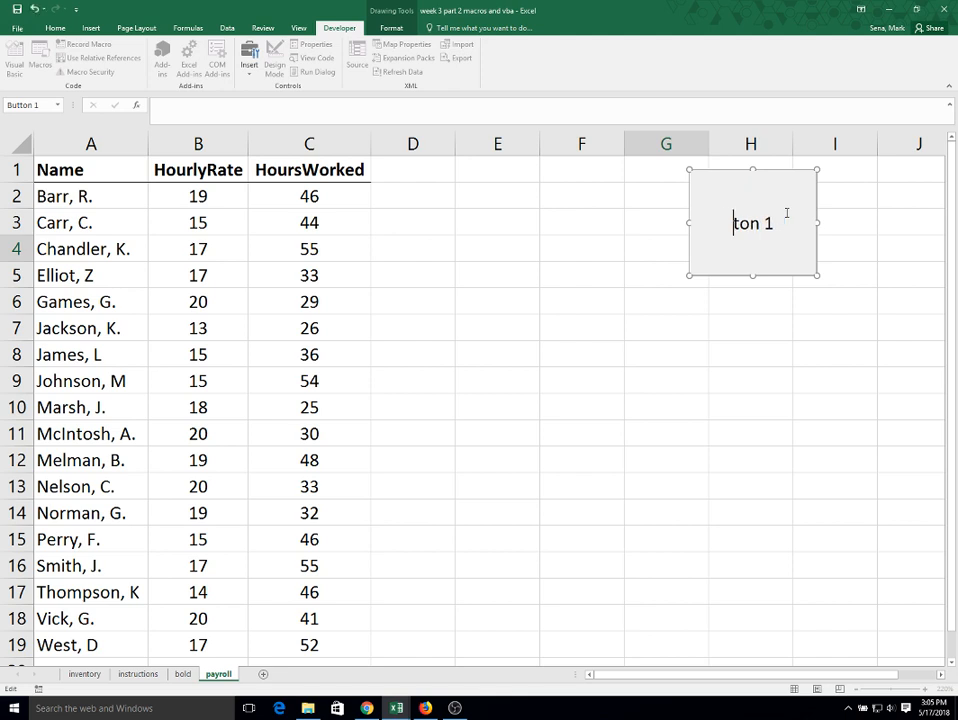
text(Compute Pay)
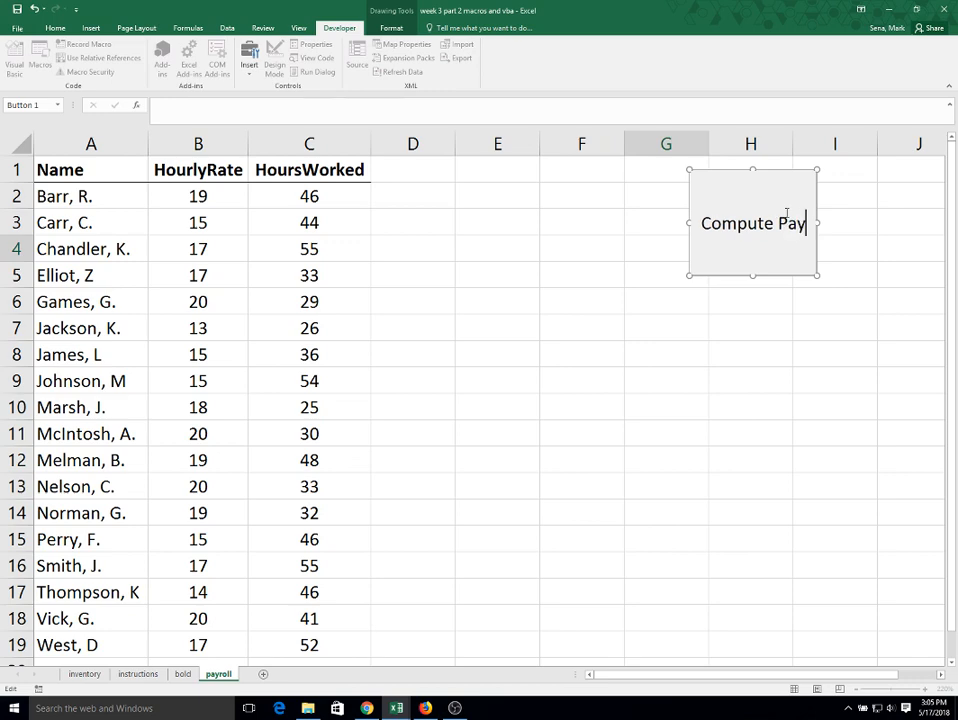
click(900, 205)
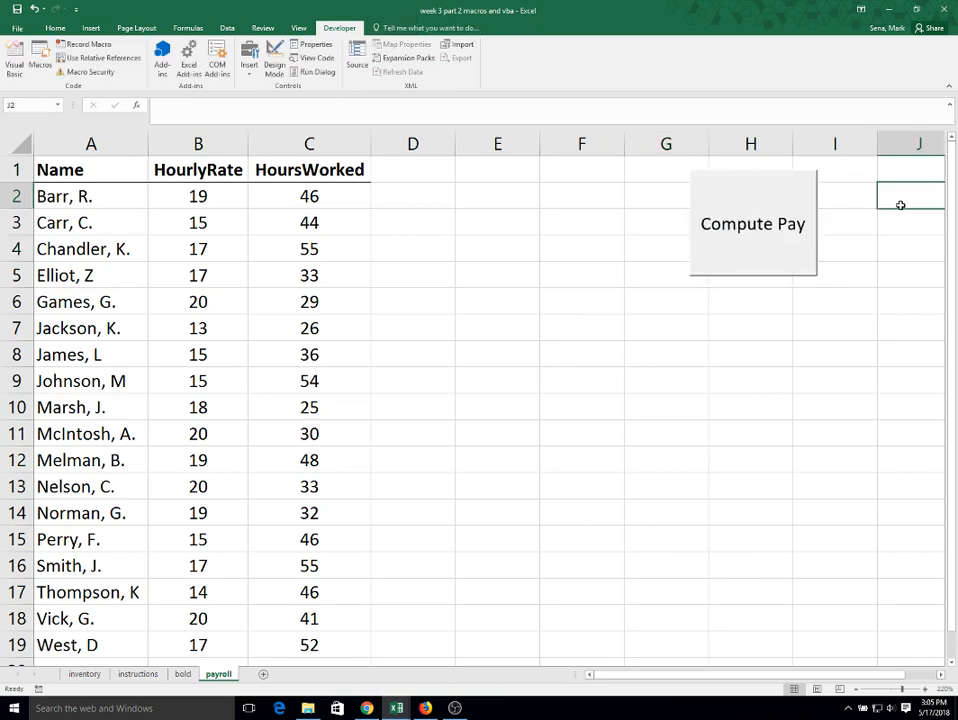
Run the macro with the Compute Pay button to build the pay columns, and run it once more over them
click(737, 232)
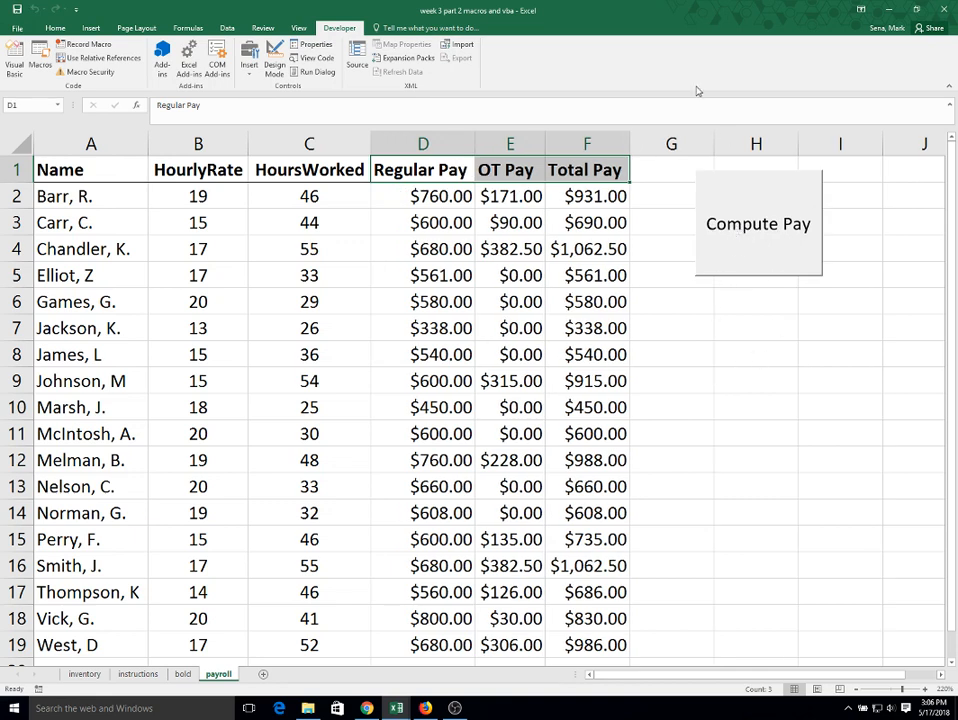
click(675, 490)
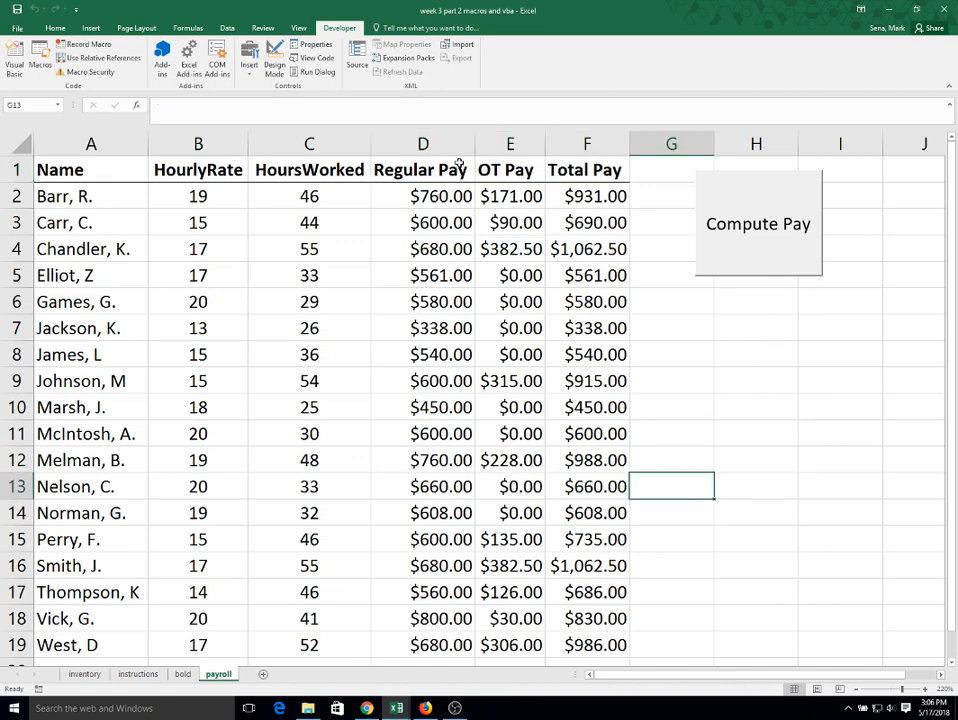
drag(460, 163, 632, 184)
click(763, 236)
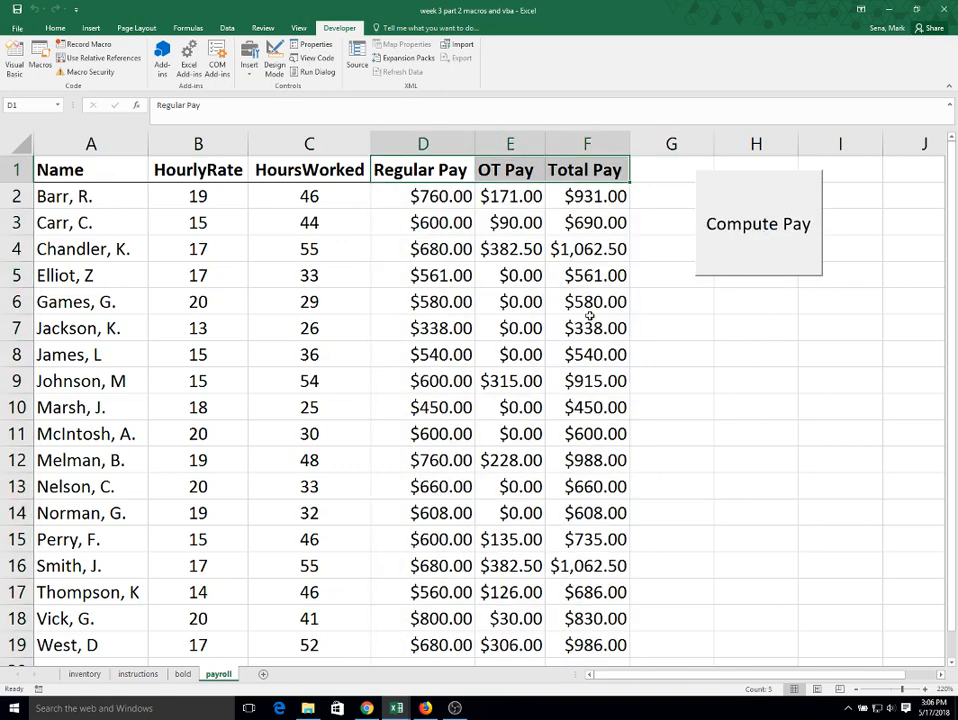
Clear the contents of D2:E10 and rerun the macro with the Compute Pay button to refill them
drag(434, 209, 515, 410)
key(Delete)
click(629, 484)
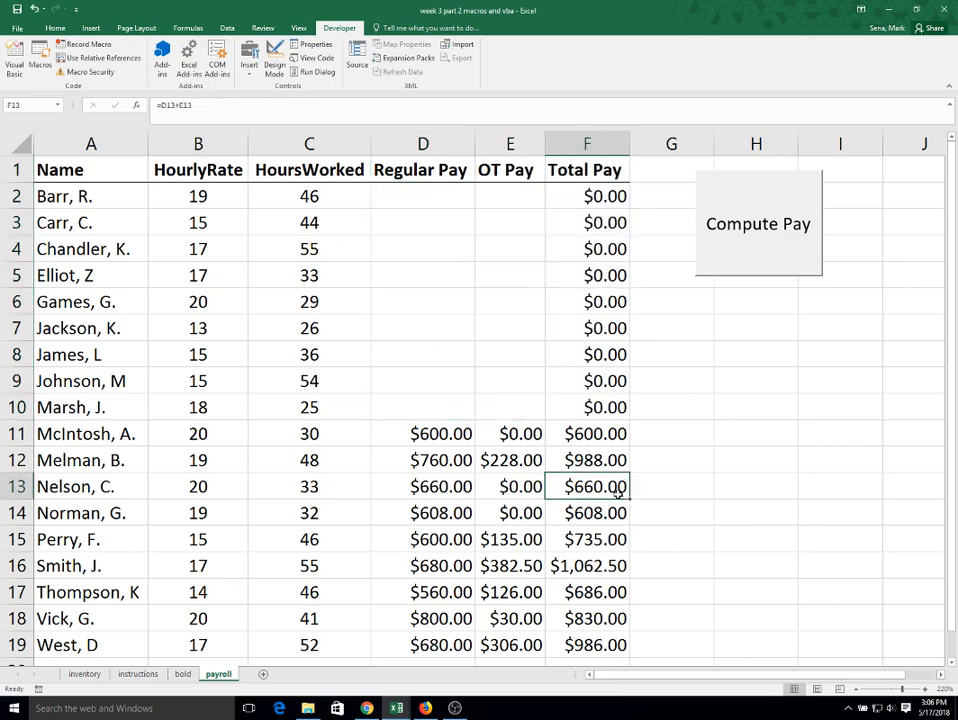
click(764, 208)
click(444, 190)
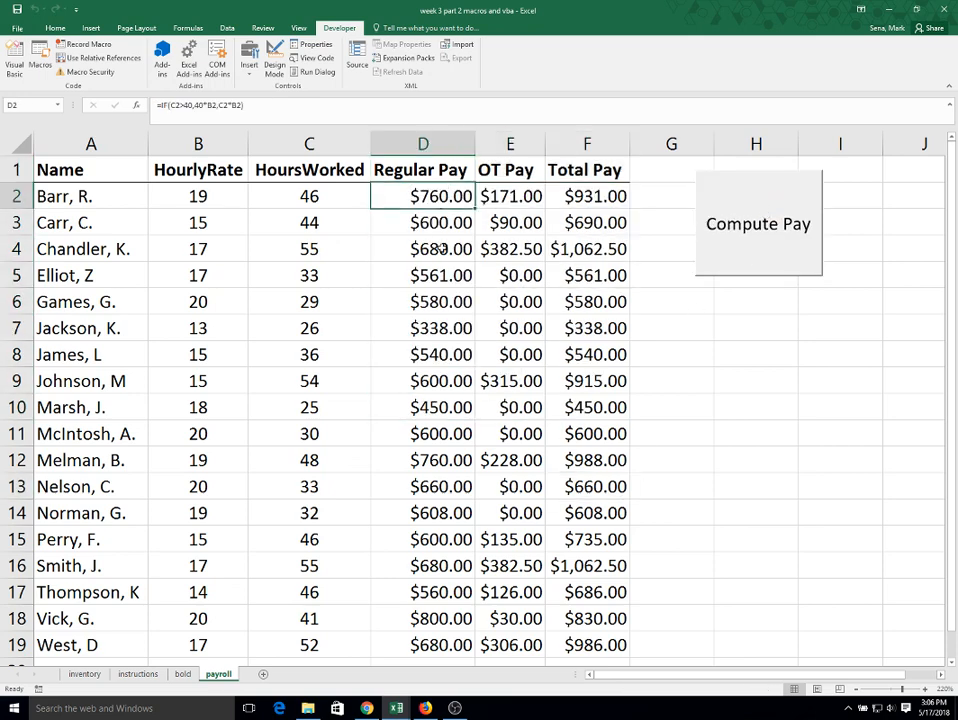
click(731, 250)
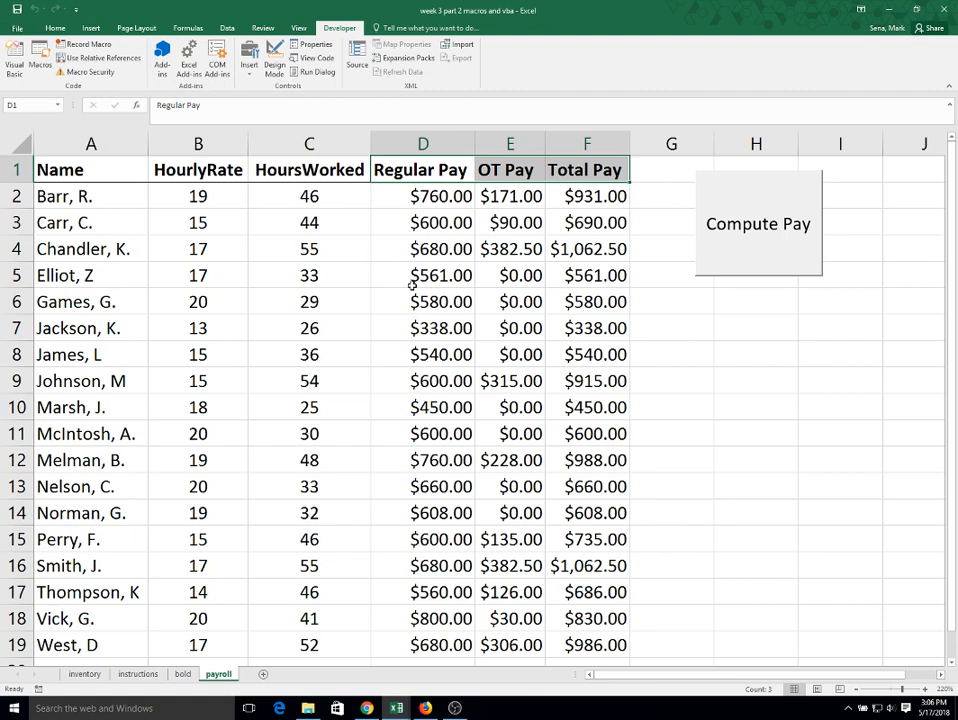
click(425, 170)
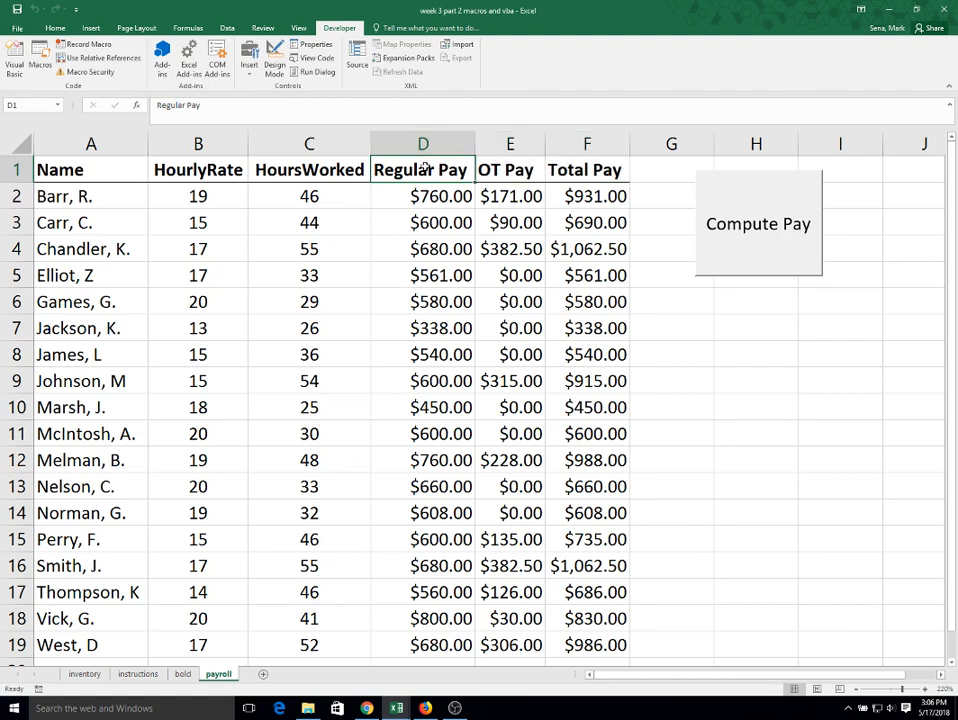